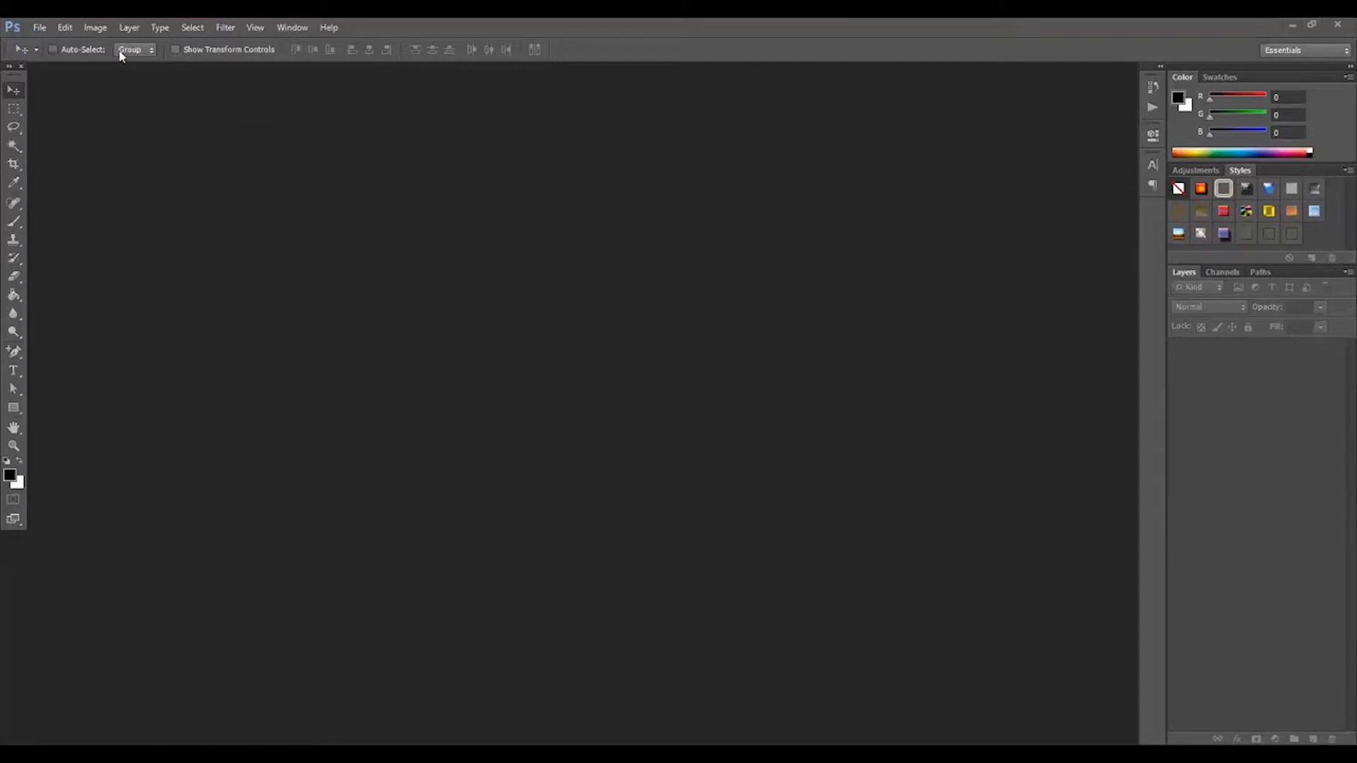
# Step: Create a new white 1920 by 1080 pixel RGB document named CLASS 1 with a resolution of 100 pixels/inch
pyautogui.click(41, 27)
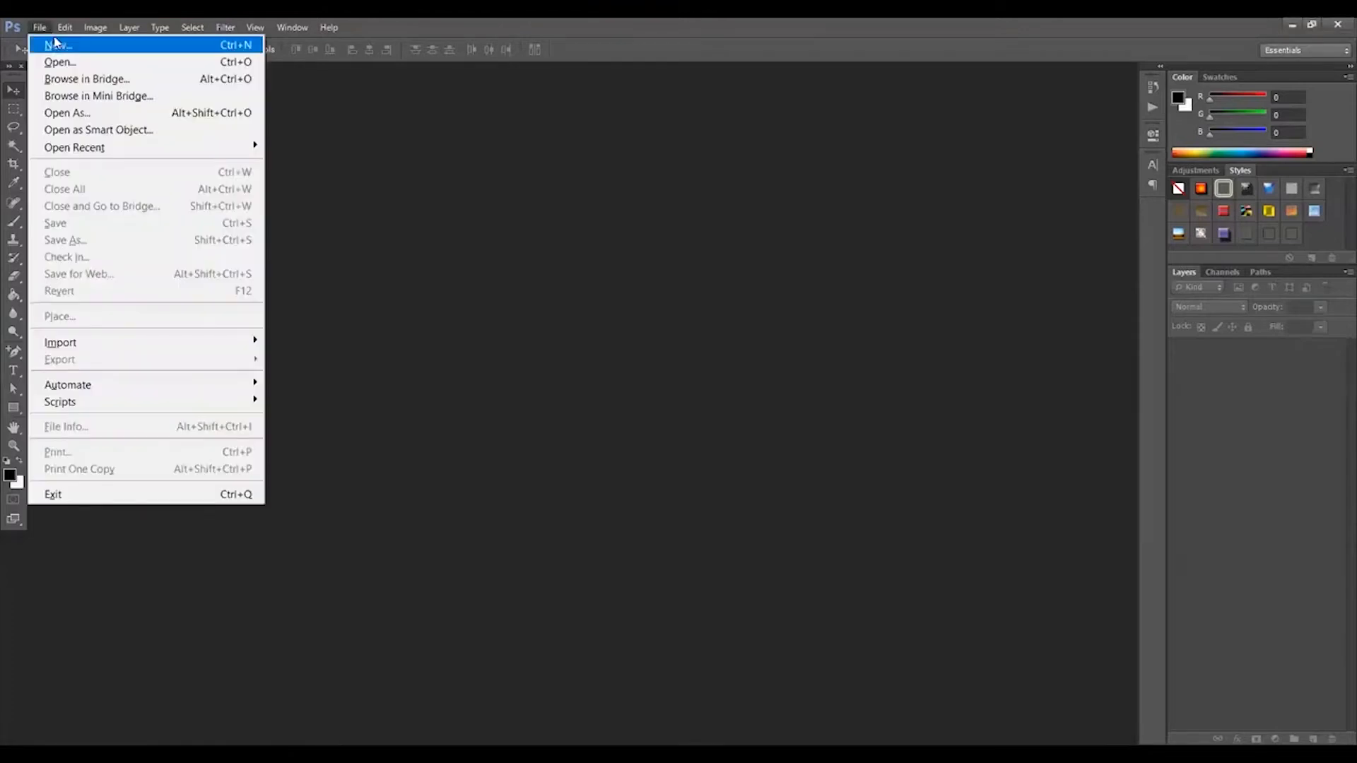
pyautogui.click(57, 46)
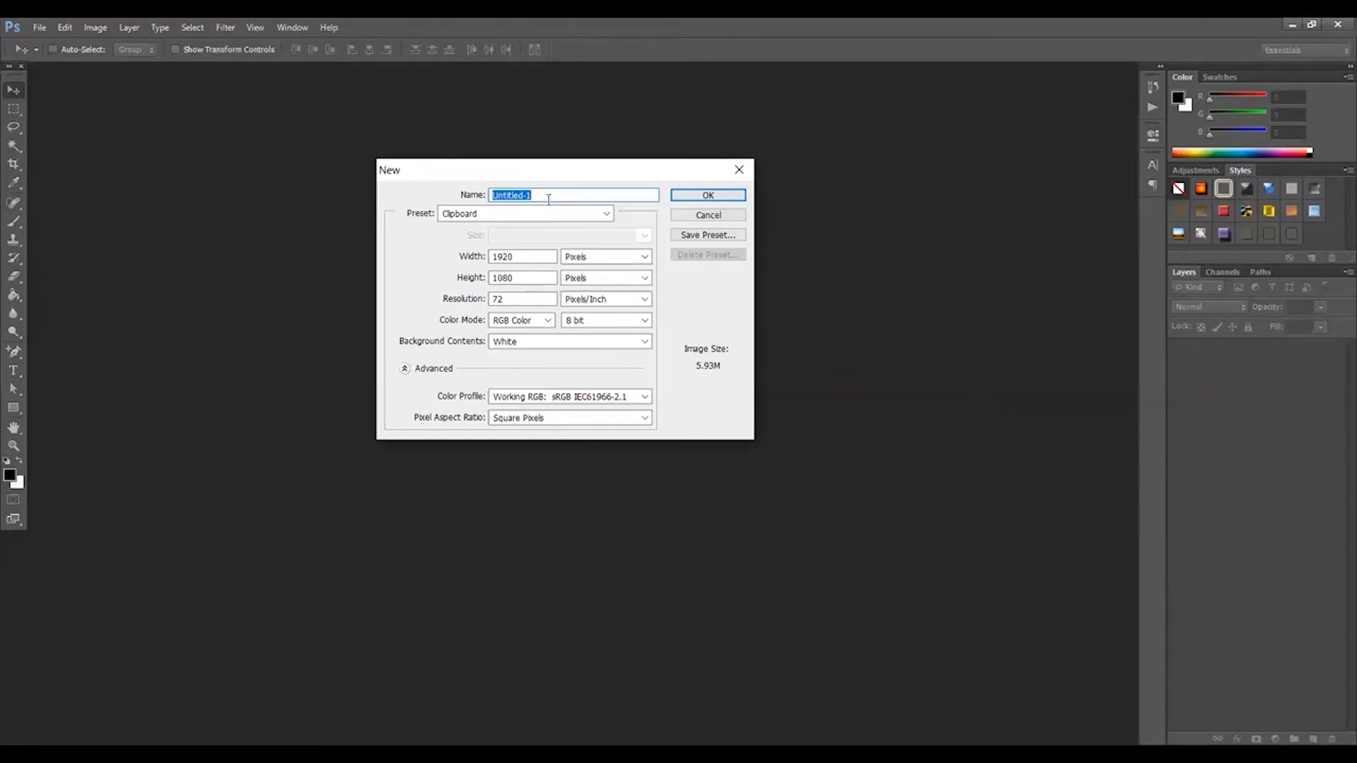
pyautogui.write('CLASS 1')
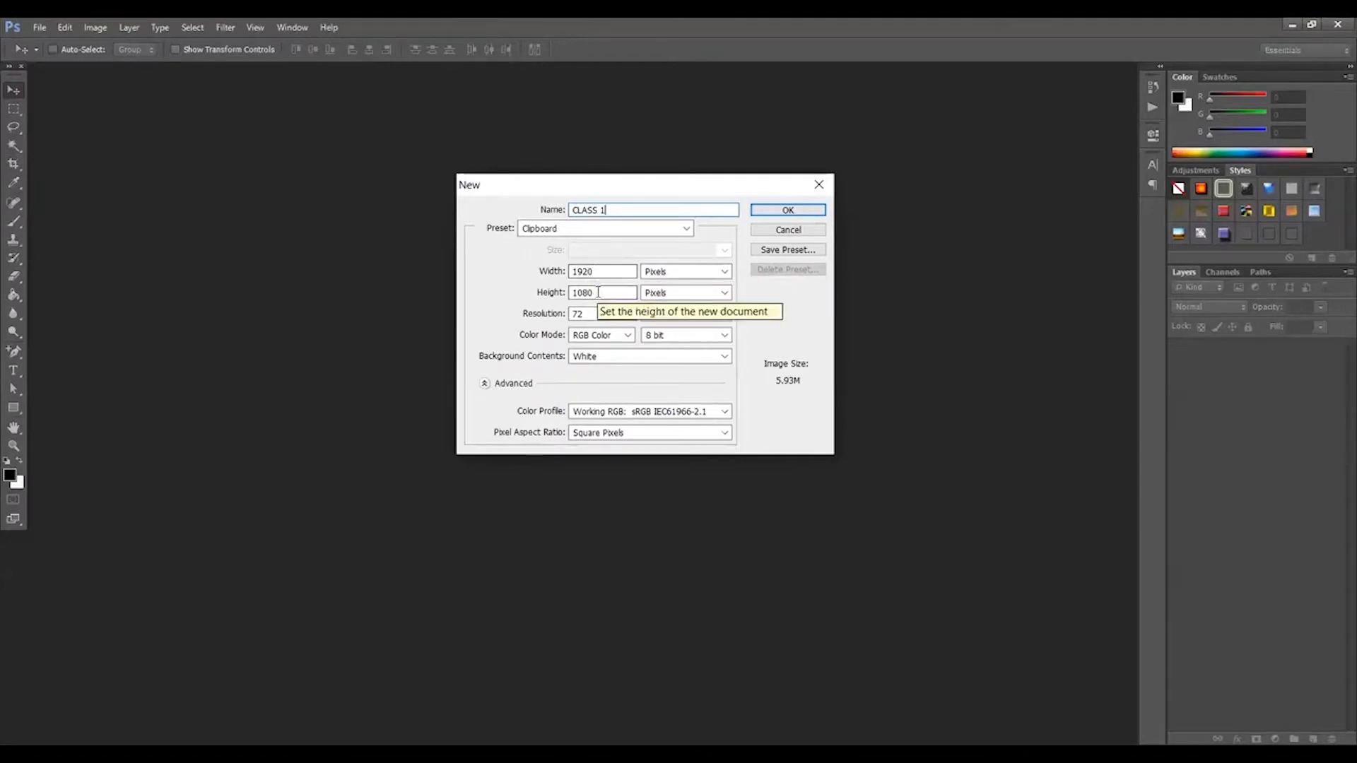
pyautogui.doubleClick(591, 313)
pyautogui.write('100')
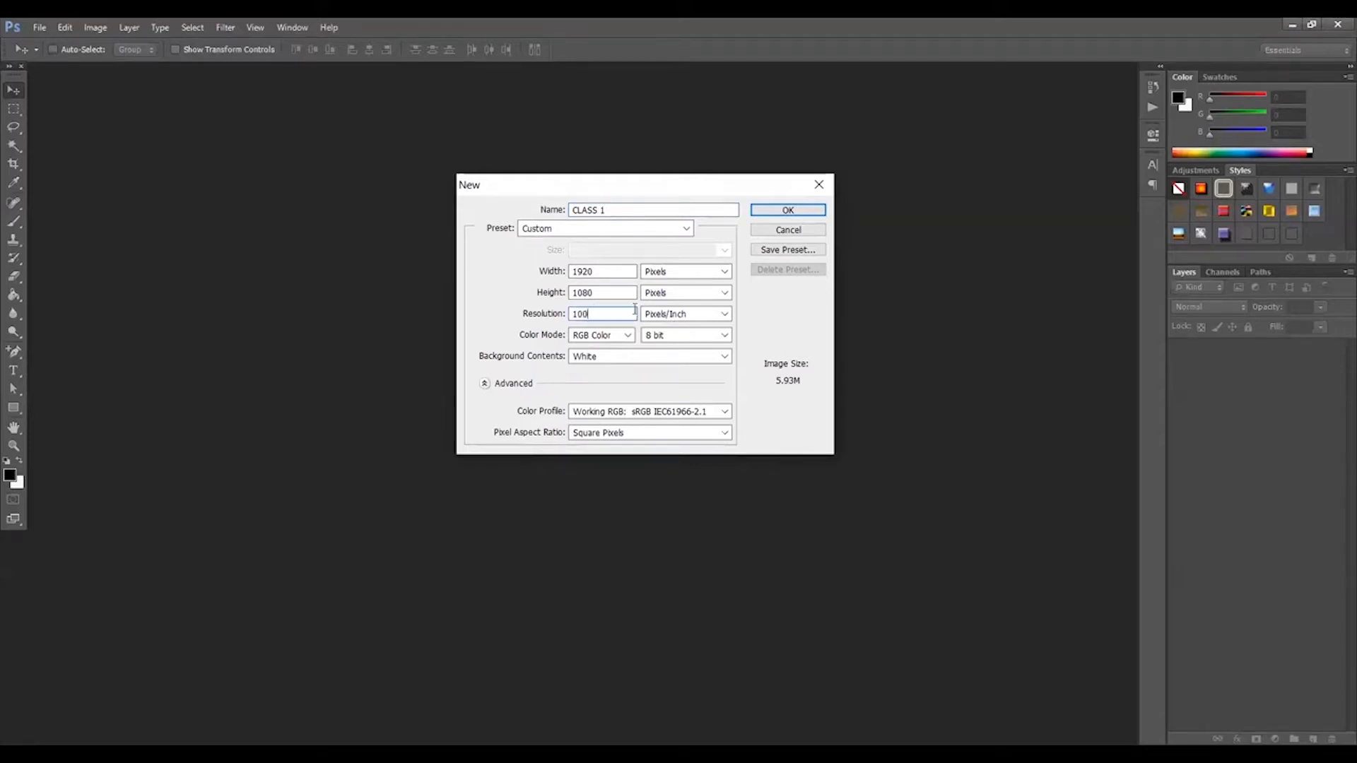
pyautogui.moveTo(688, 190); pyautogui.dragTo(658, 195)
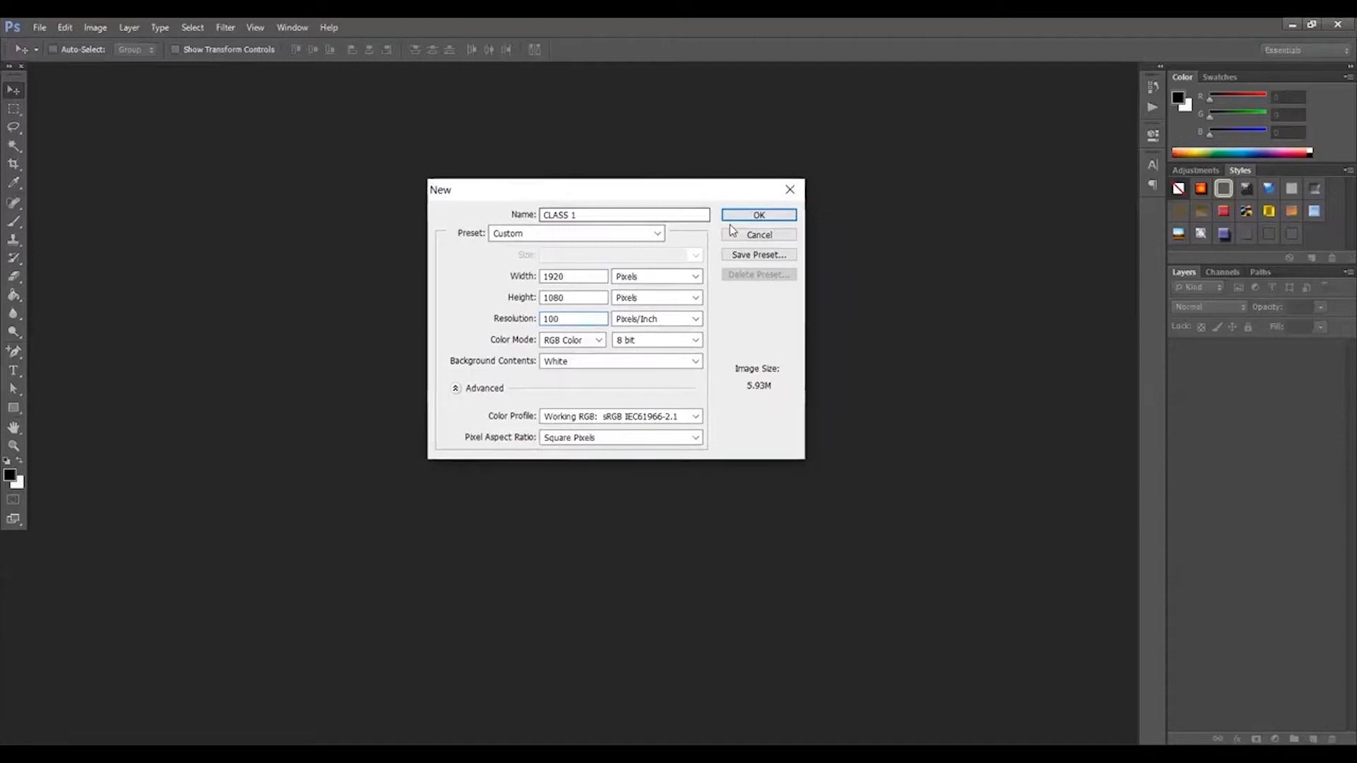
pyautogui.click(766, 215)
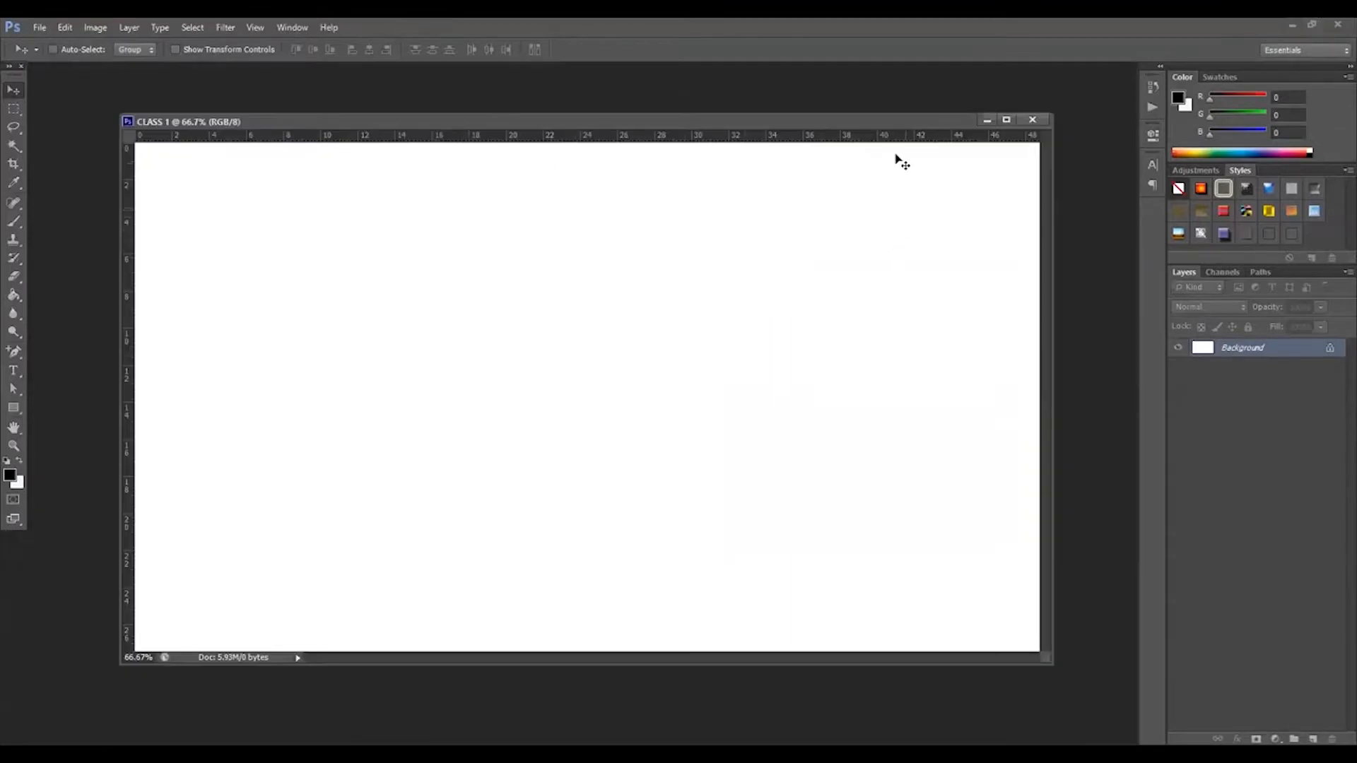
pyautogui.moveTo(861, 124); pyautogui.dragTo(830, 121)
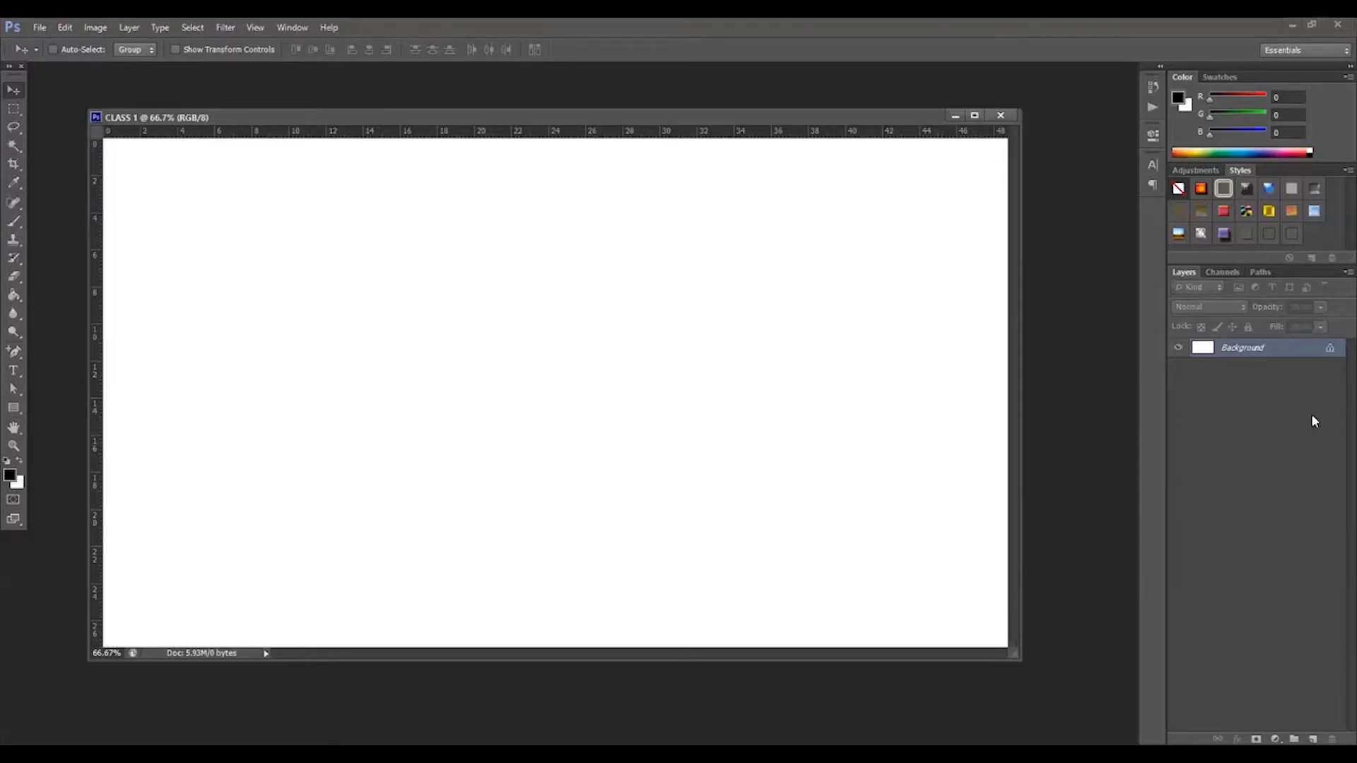
# Step: Convert the locked Background into a regular layer named BACKGROUND with a green colour label
pyautogui.doubleClick(1336, 358)
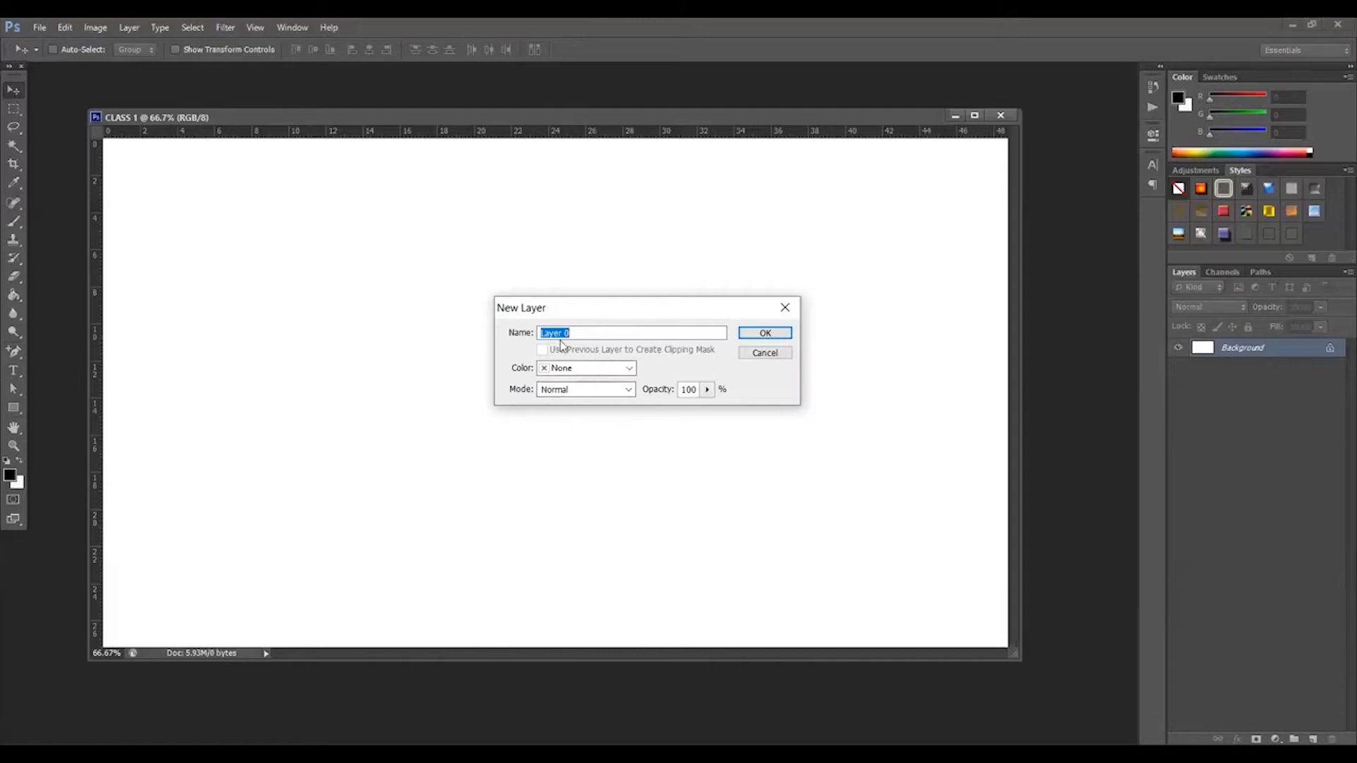
pyautogui.write('BACKGROUND')
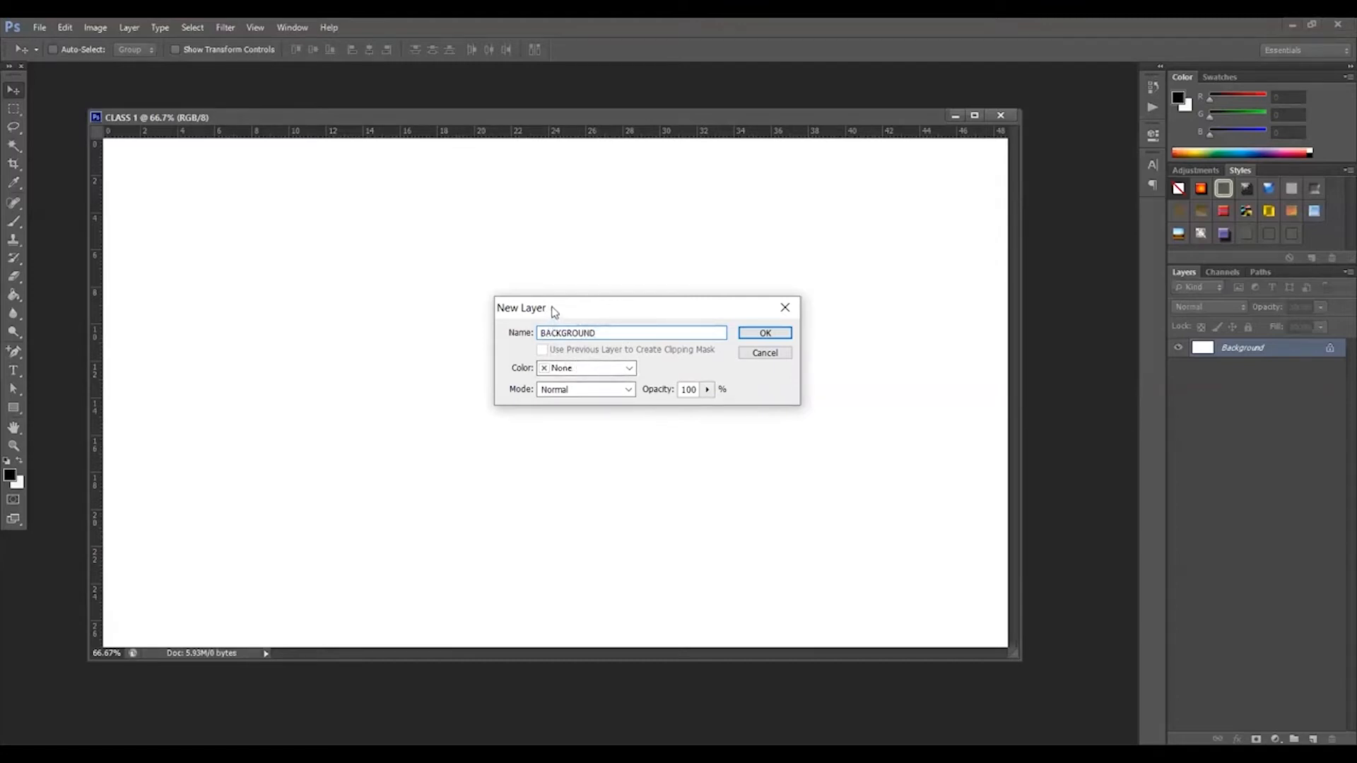
pyautogui.moveTo(554, 313); pyautogui.dragTo(573, 319)
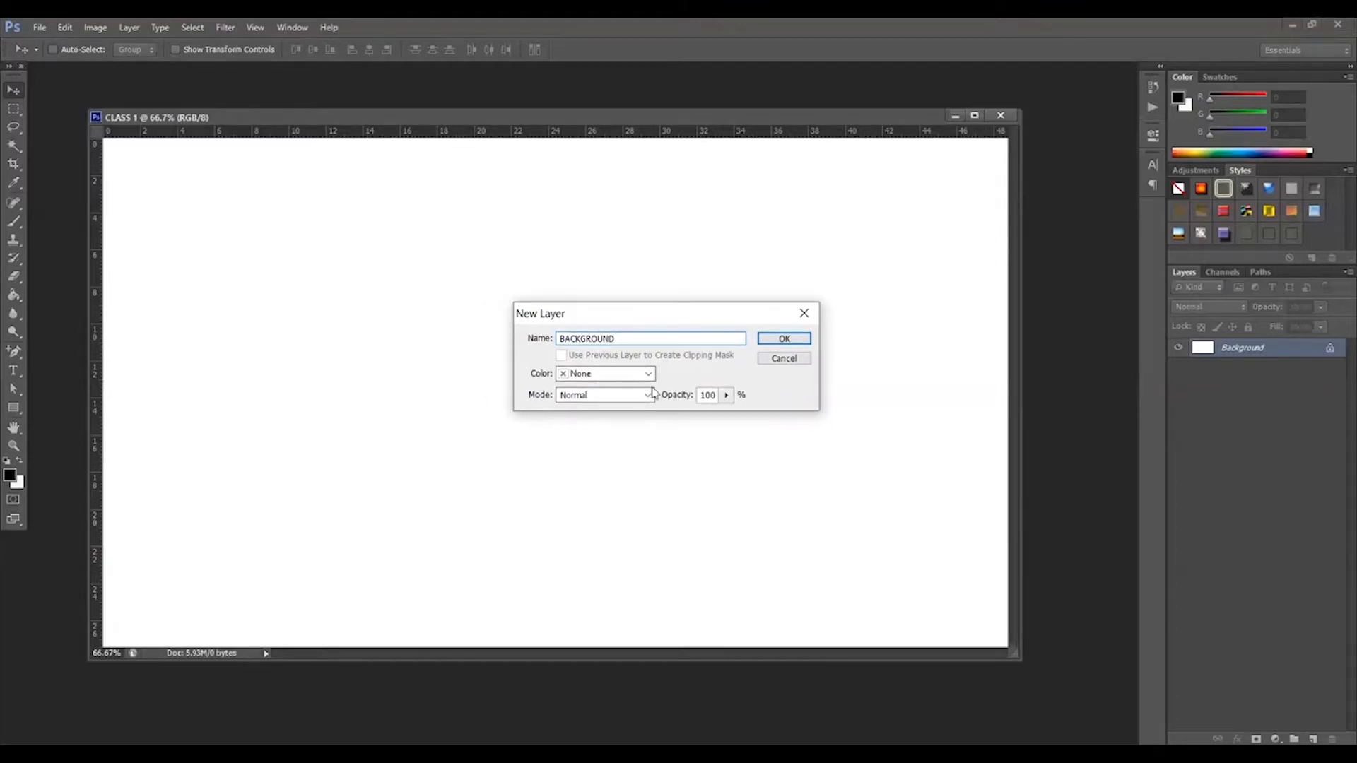
pyautogui.click(588, 375)
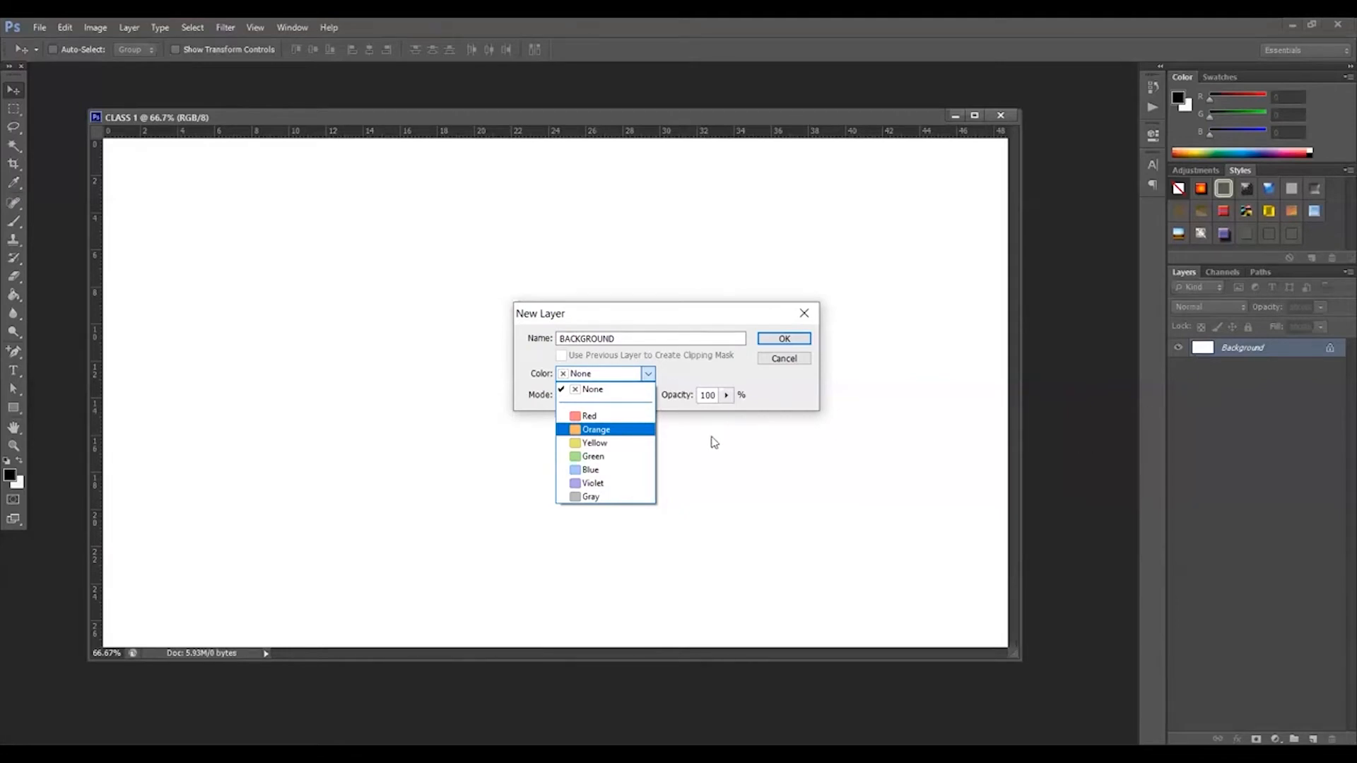
pyautogui.click(612, 464)
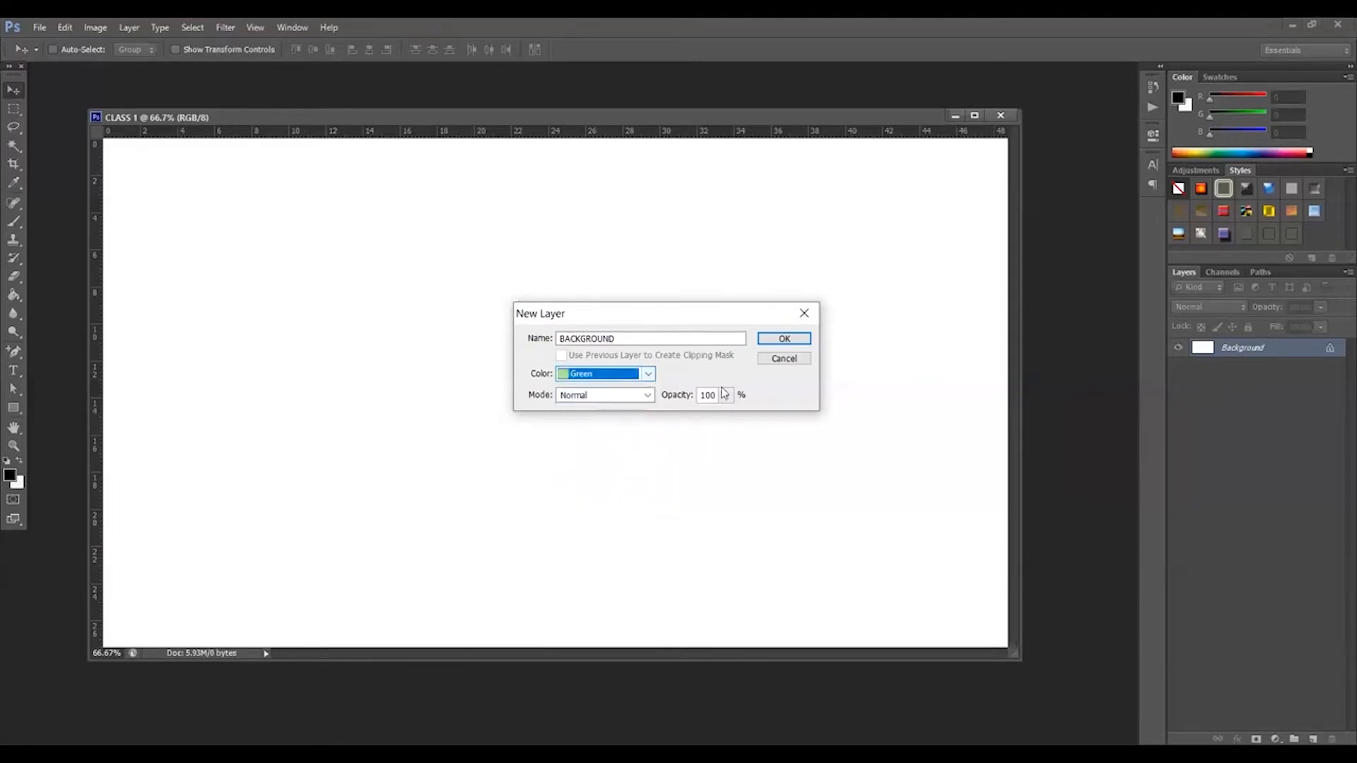
pyautogui.click(769, 341)
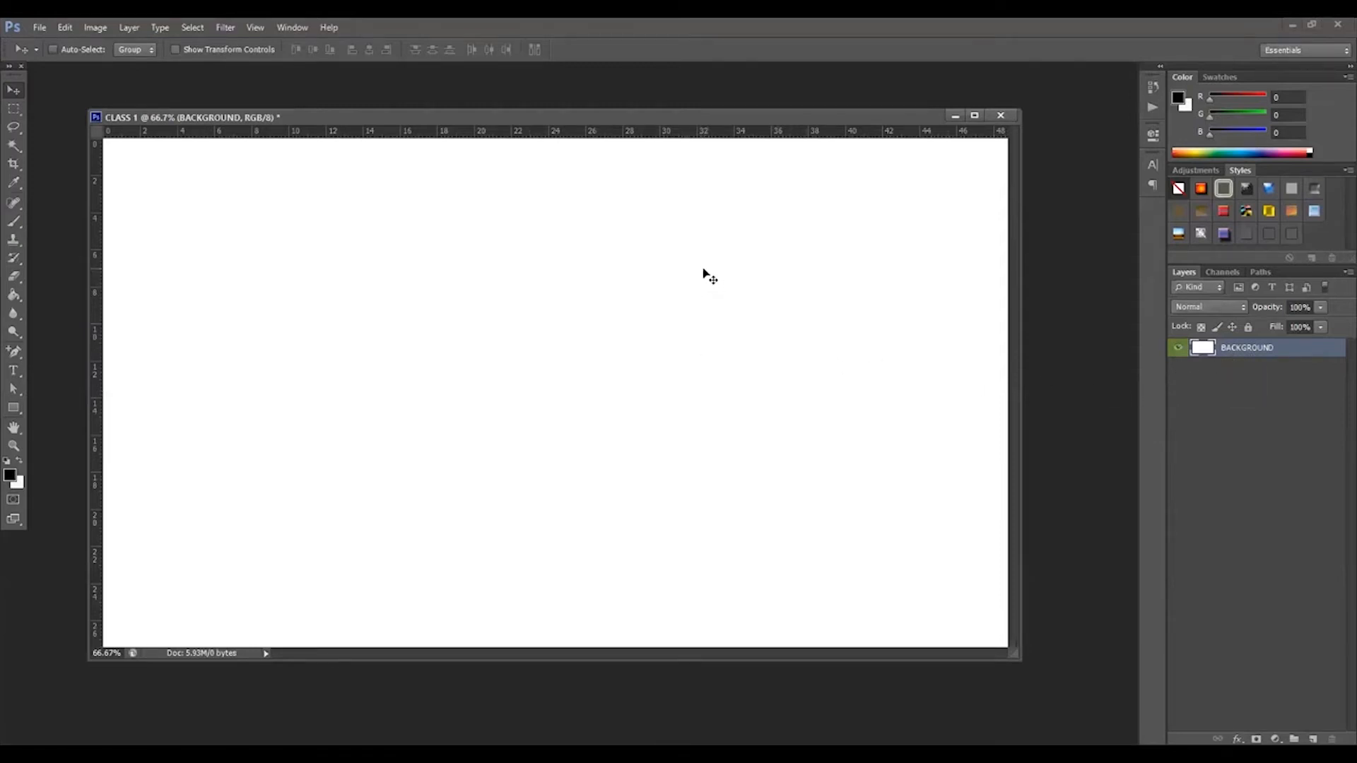
# Step: Try moving the BACKGROUND layer down and left, partly off the canvas, and undo the moves
pyautogui.moveTo(706, 273); pyautogui.dragTo(737, 313)
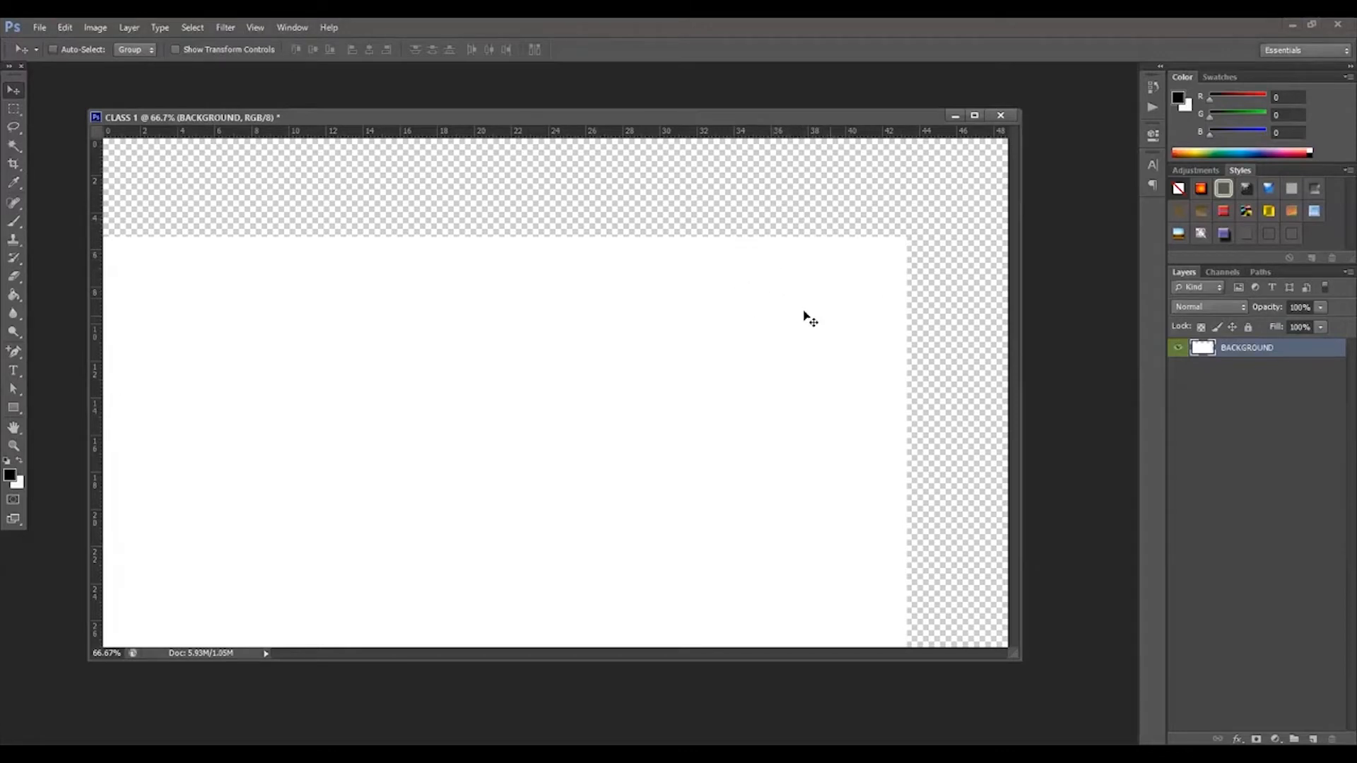
pyautogui.moveTo(842, 303); pyautogui.dragTo(751, 415)
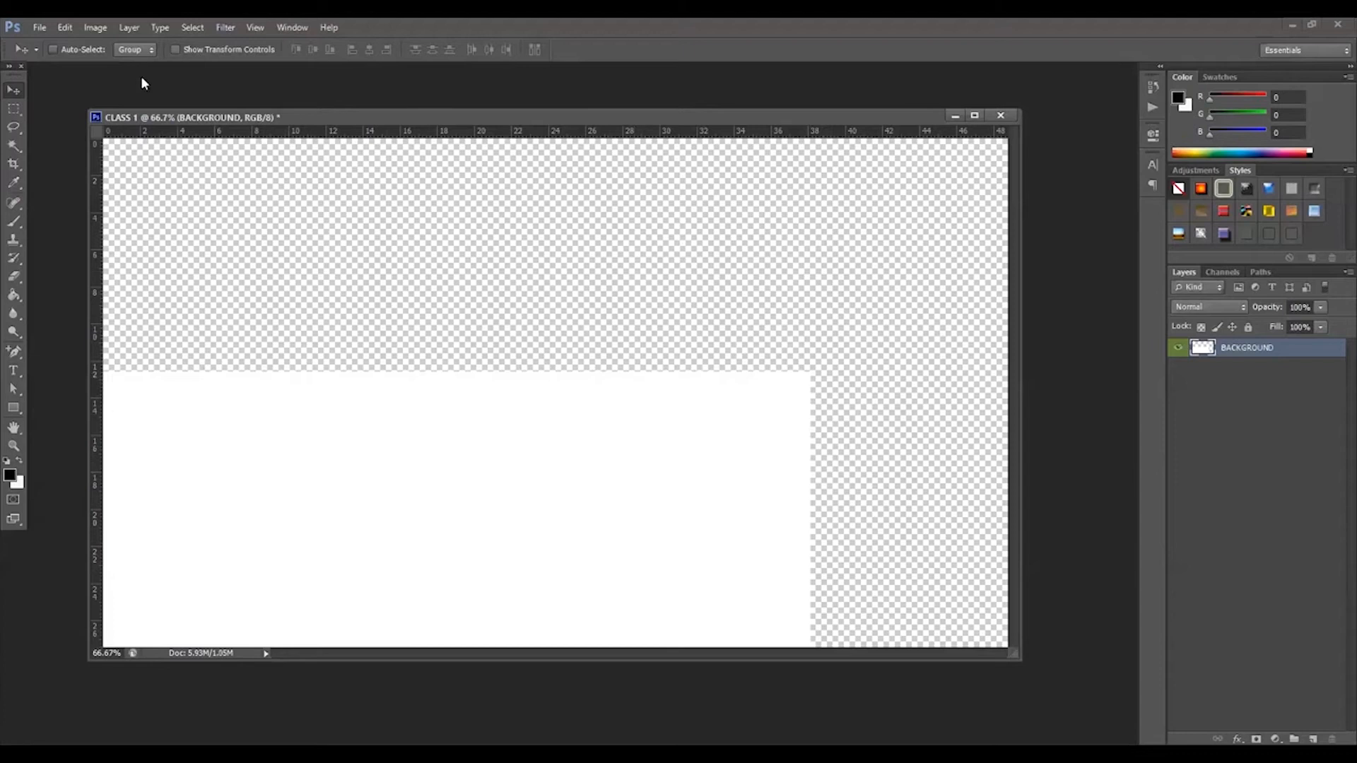
pyautogui.click(70, 28)
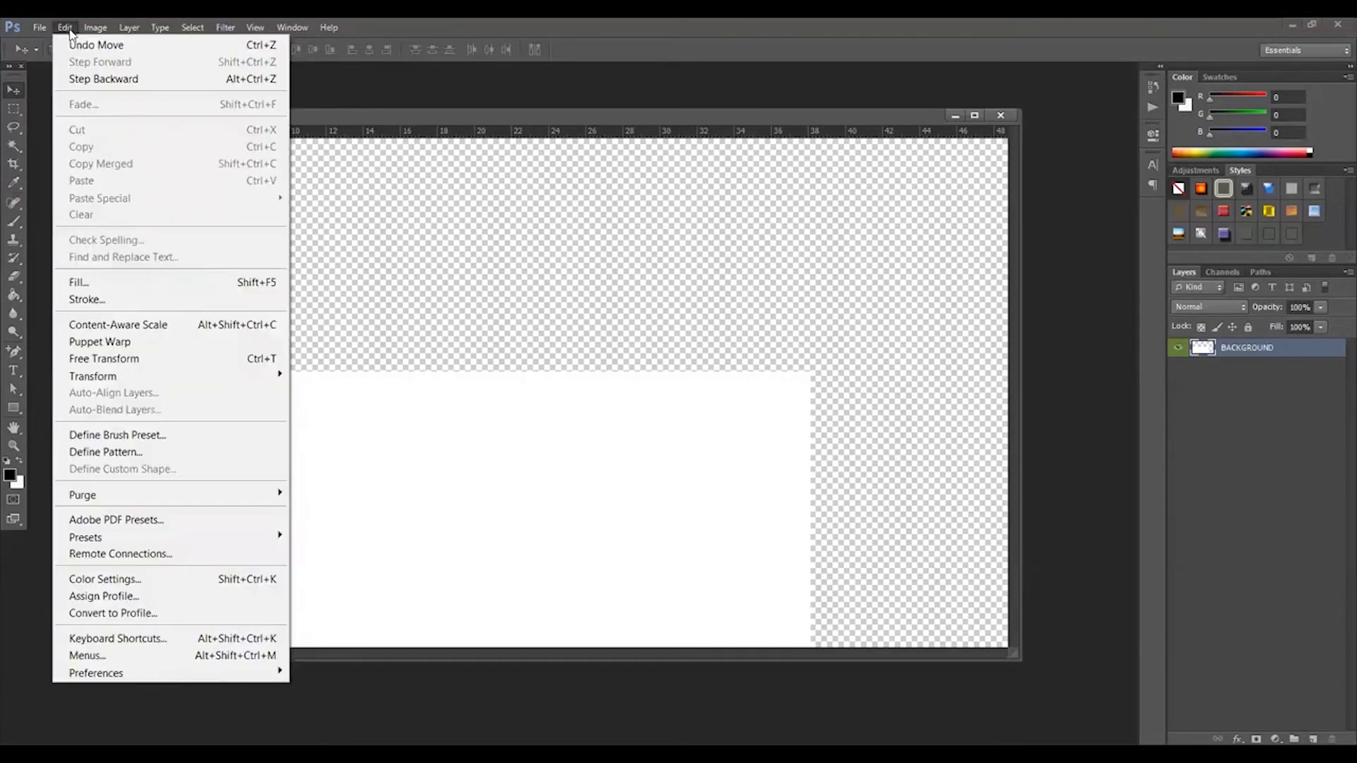
pyautogui.click(70, 43)
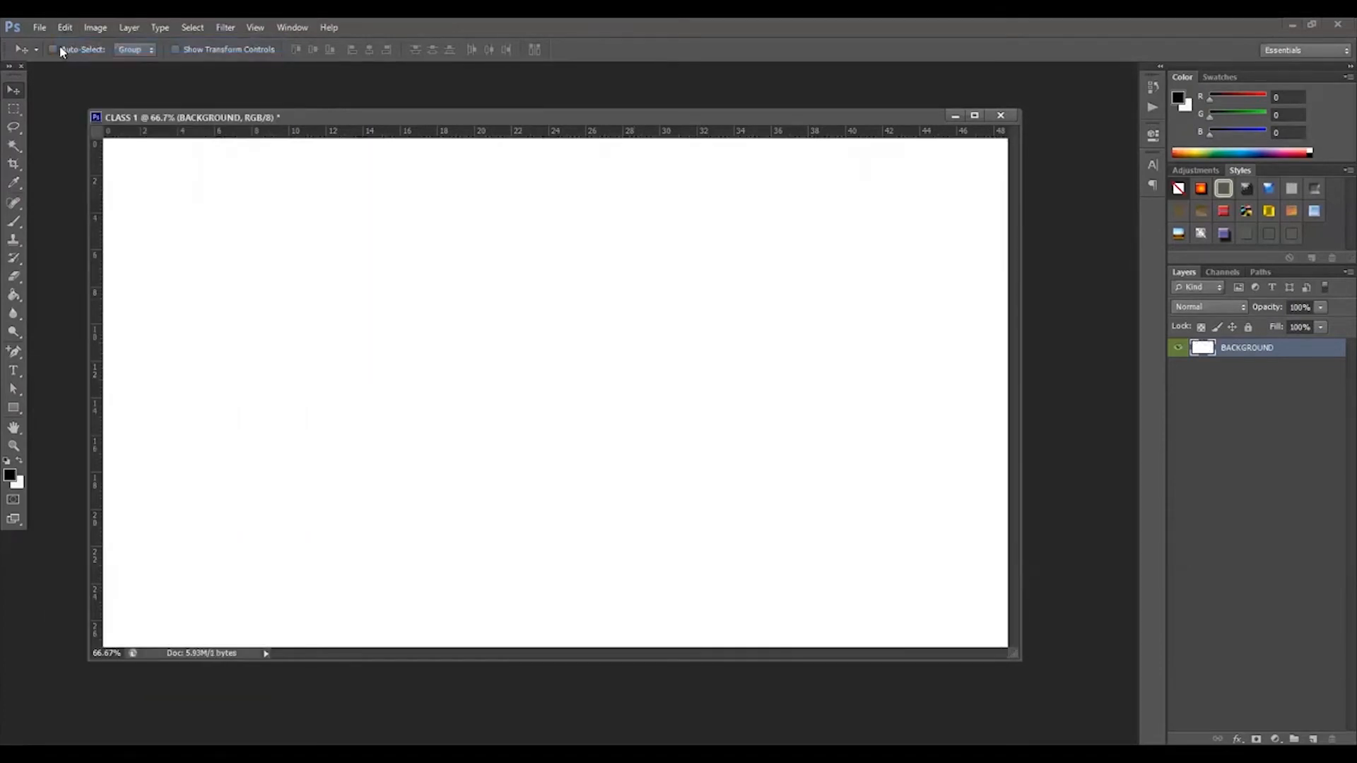
pyautogui.moveTo(363, 215); pyautogui.dragTo(222, 450)
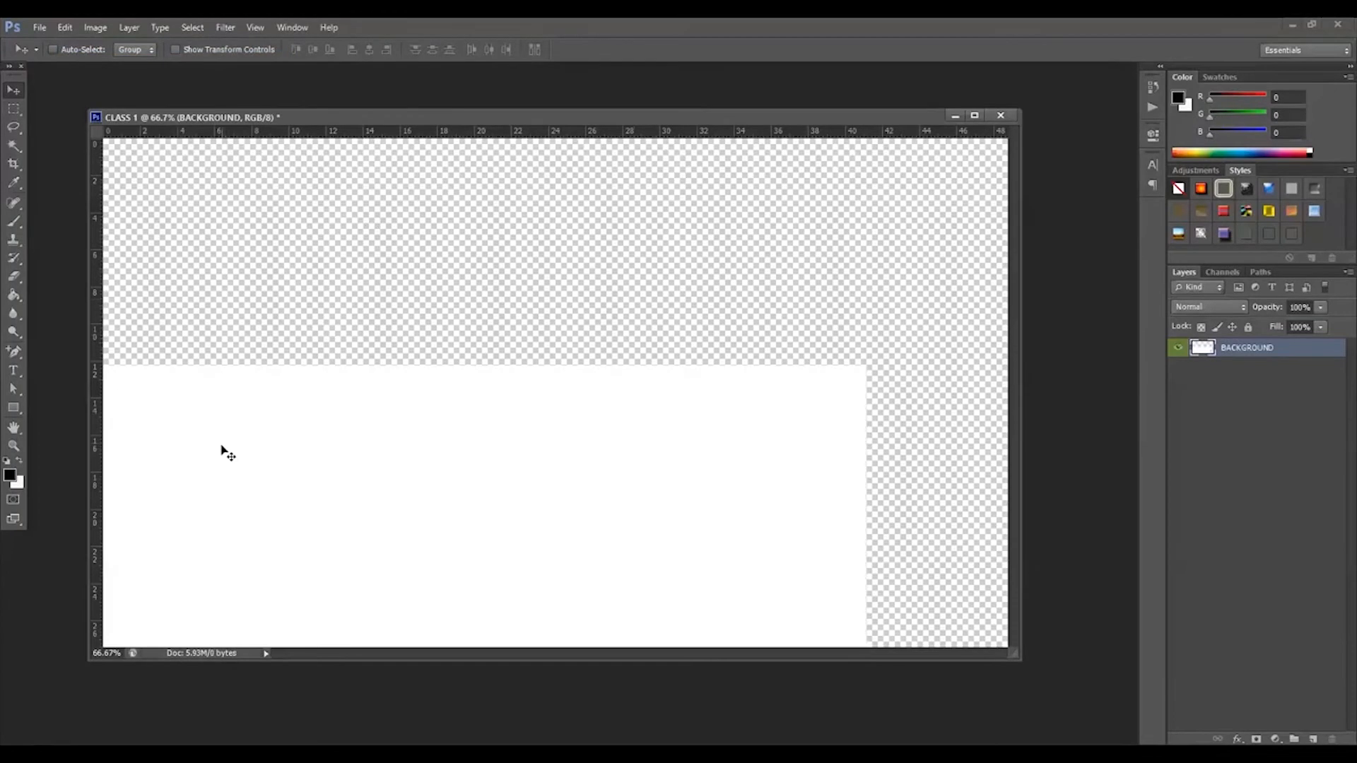
pyautogui.hotkey('ctrl', 'z')
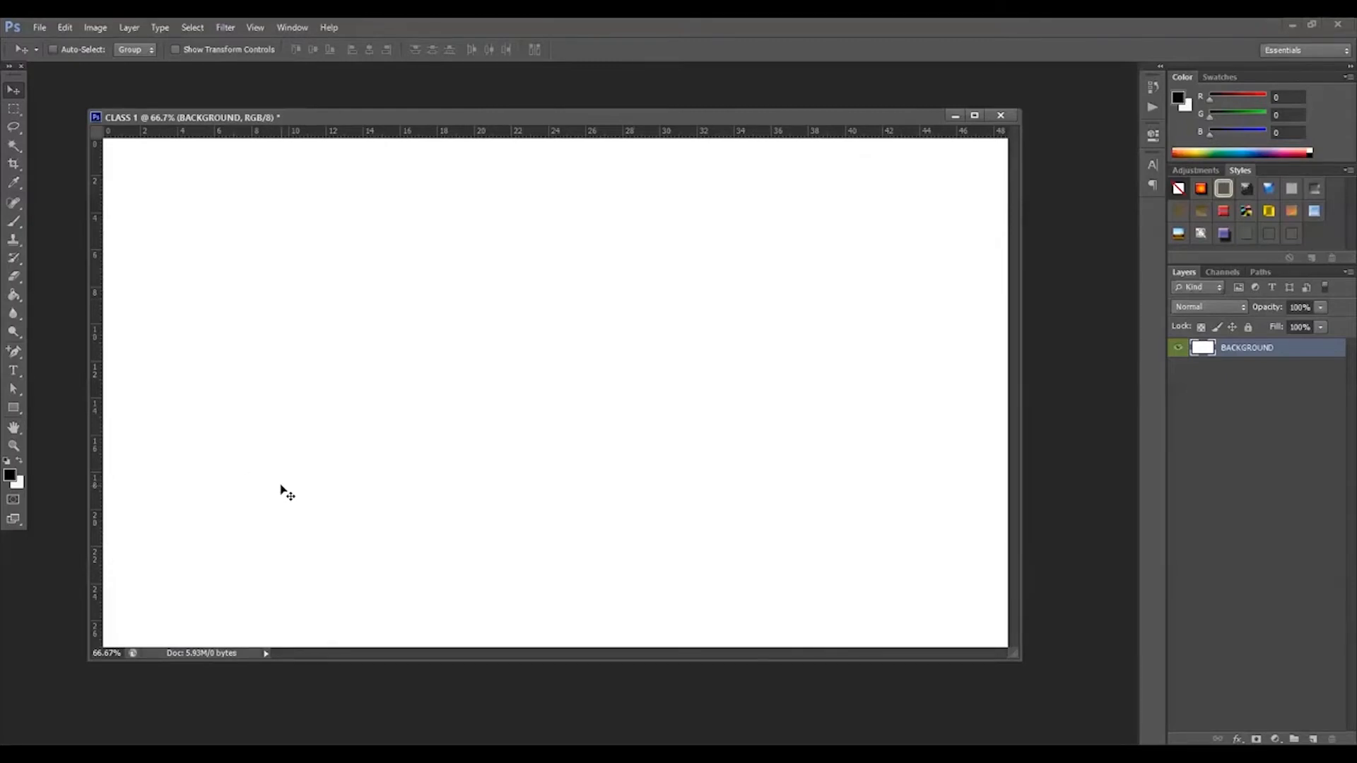
pyautogui.click(64, 28)
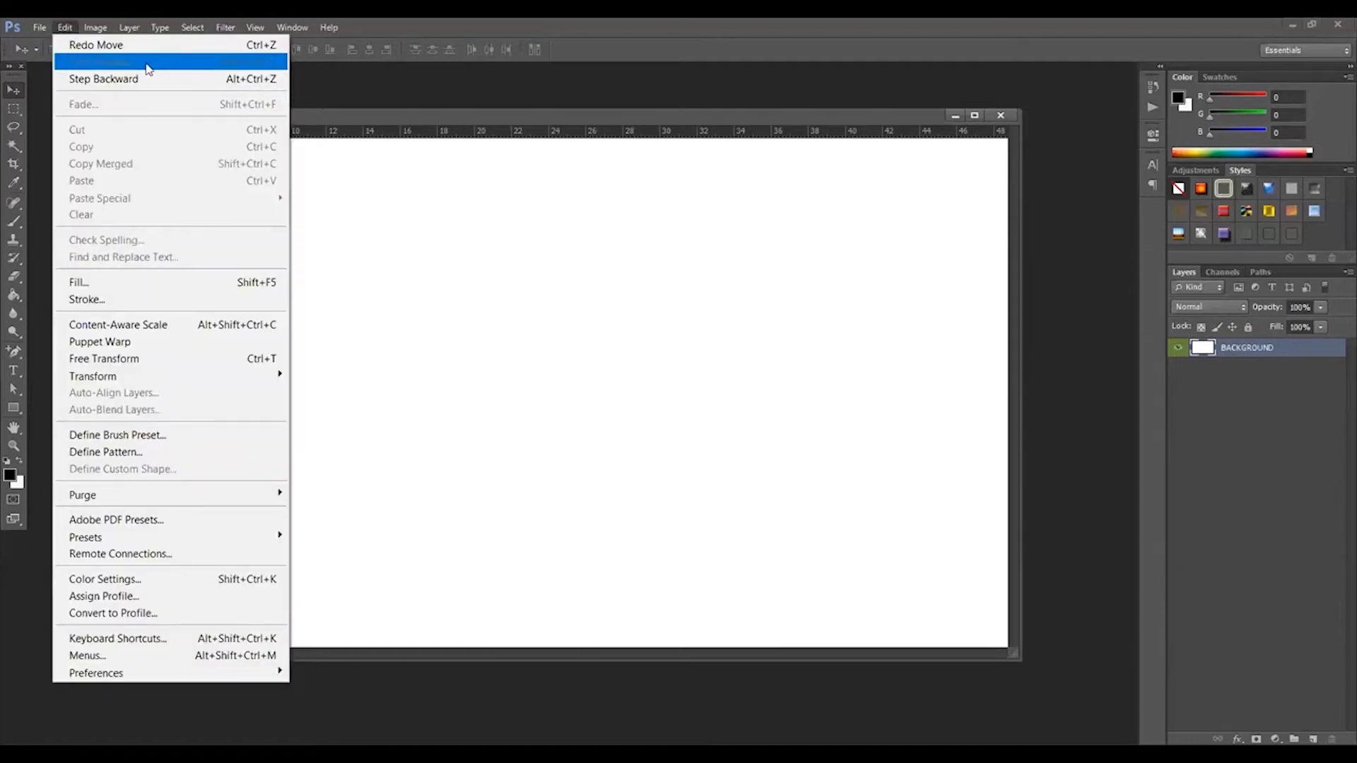
pyautogui.click(410, 277)
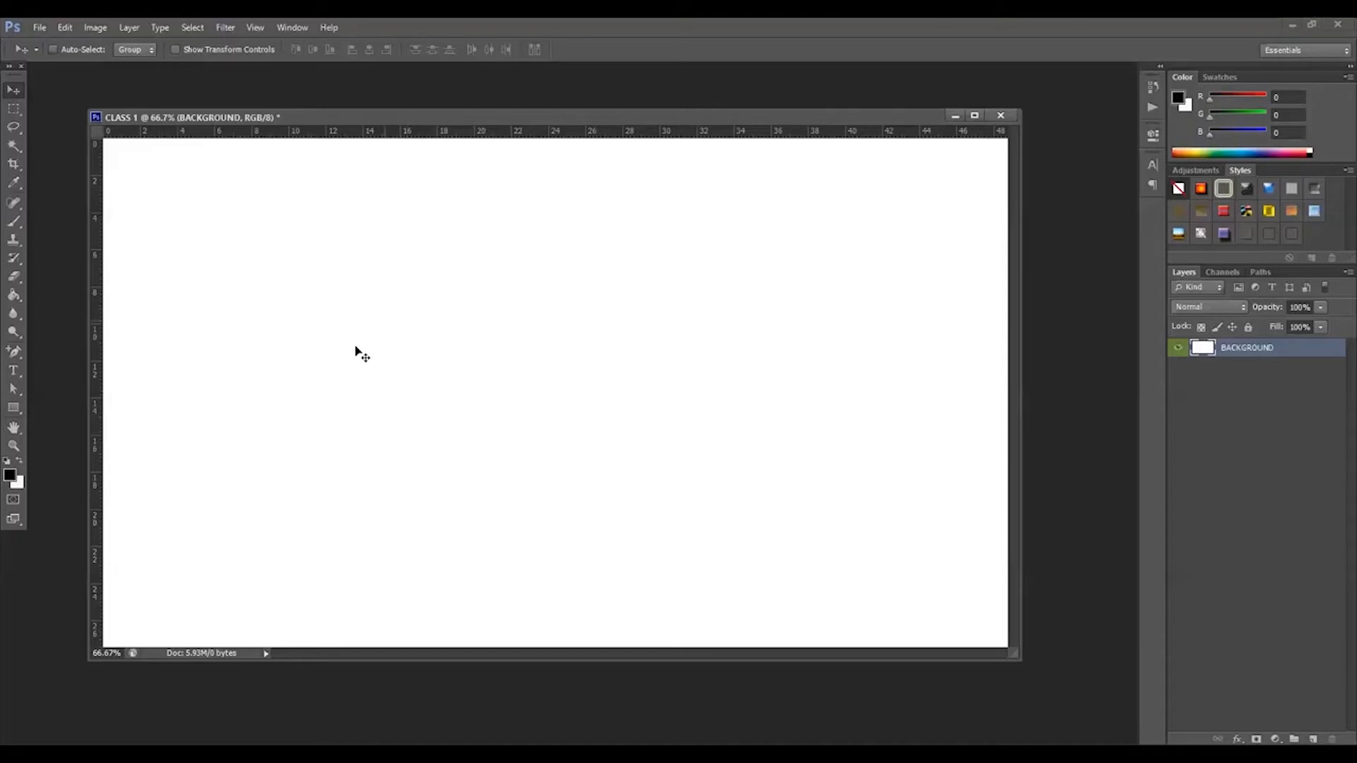
# Step: Draw a rectangle shape about 792 px wide and 436 px high, left of the canvas centre
pyautogui.click(14, 408)
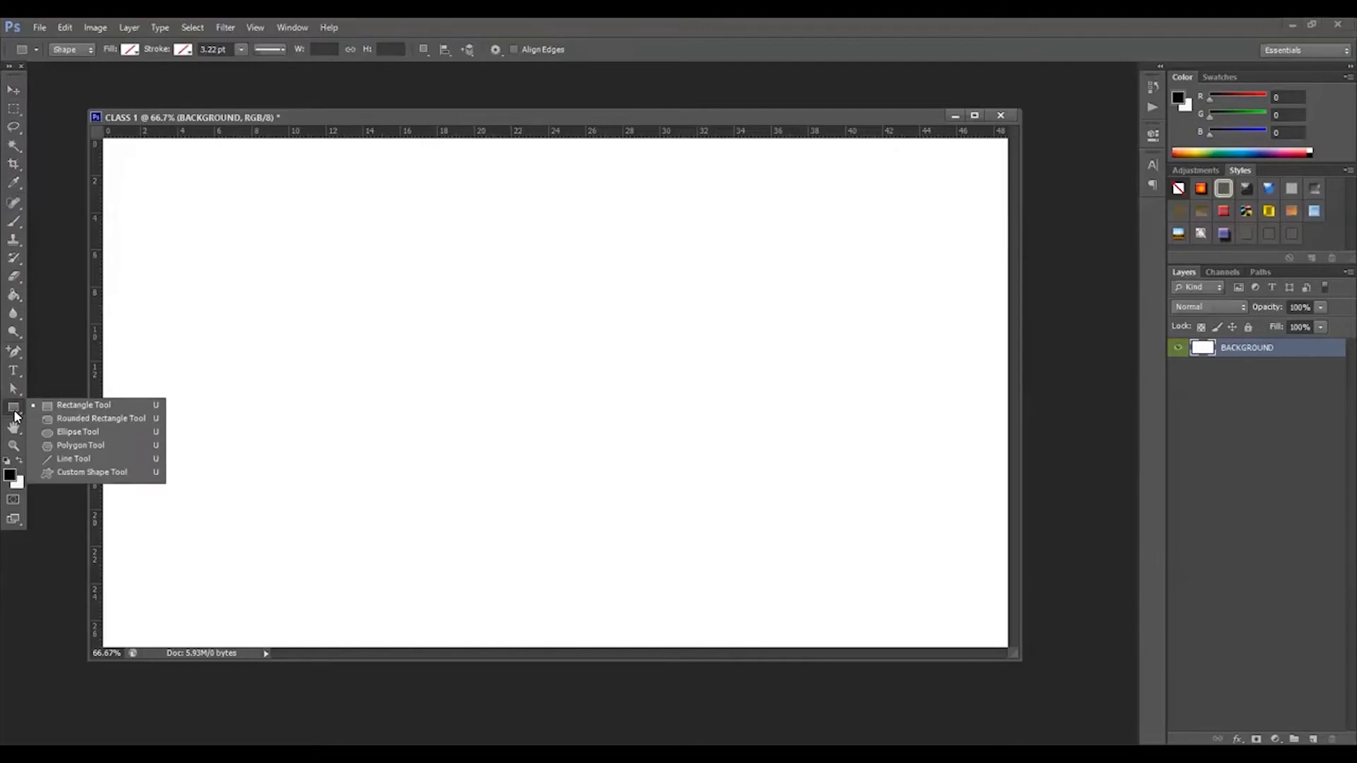
pyautogui.click(83, 406)
pyautogui.moveTo(268, 307); pyautogui.dragTo(641, 513)
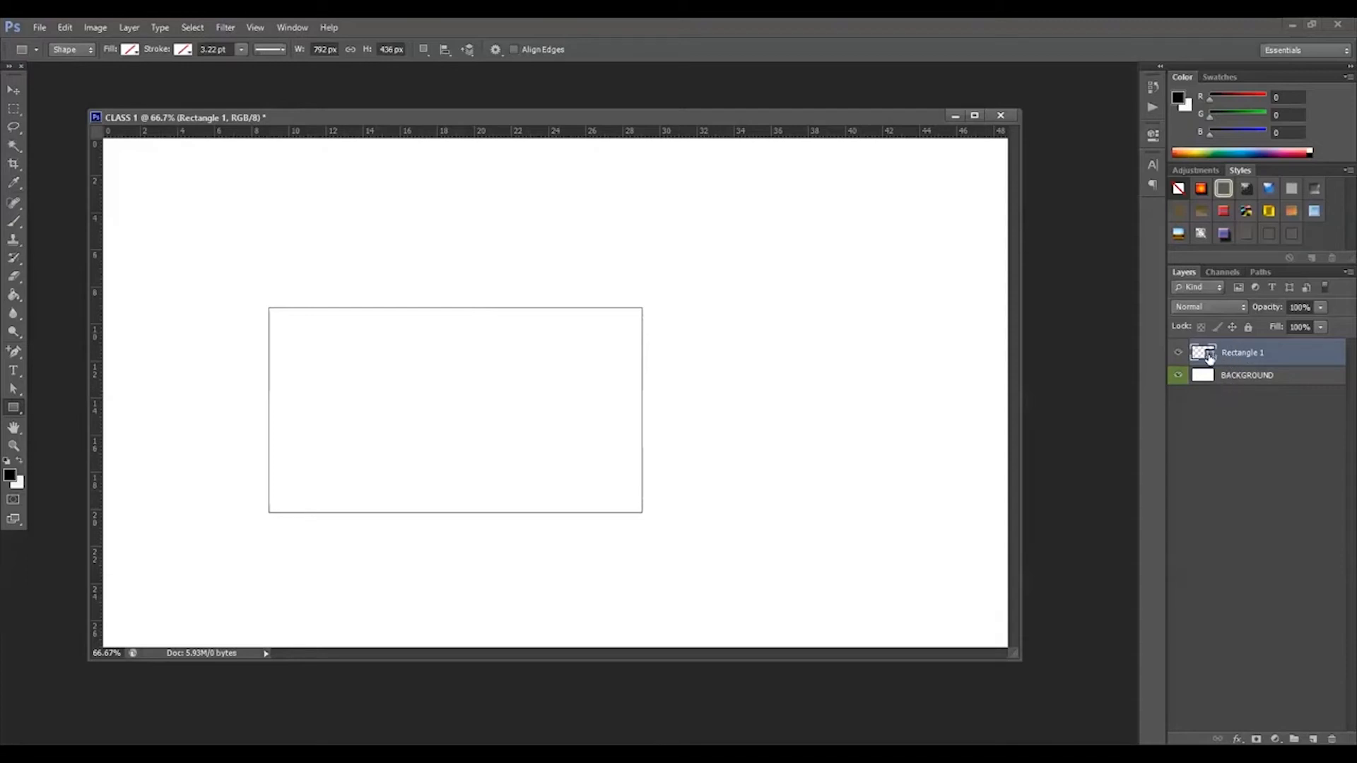
# Step: Select the rectangle's layer and give the shape a pinkish-red fill from the colour swatches
pyautogui.click(1239, 379)
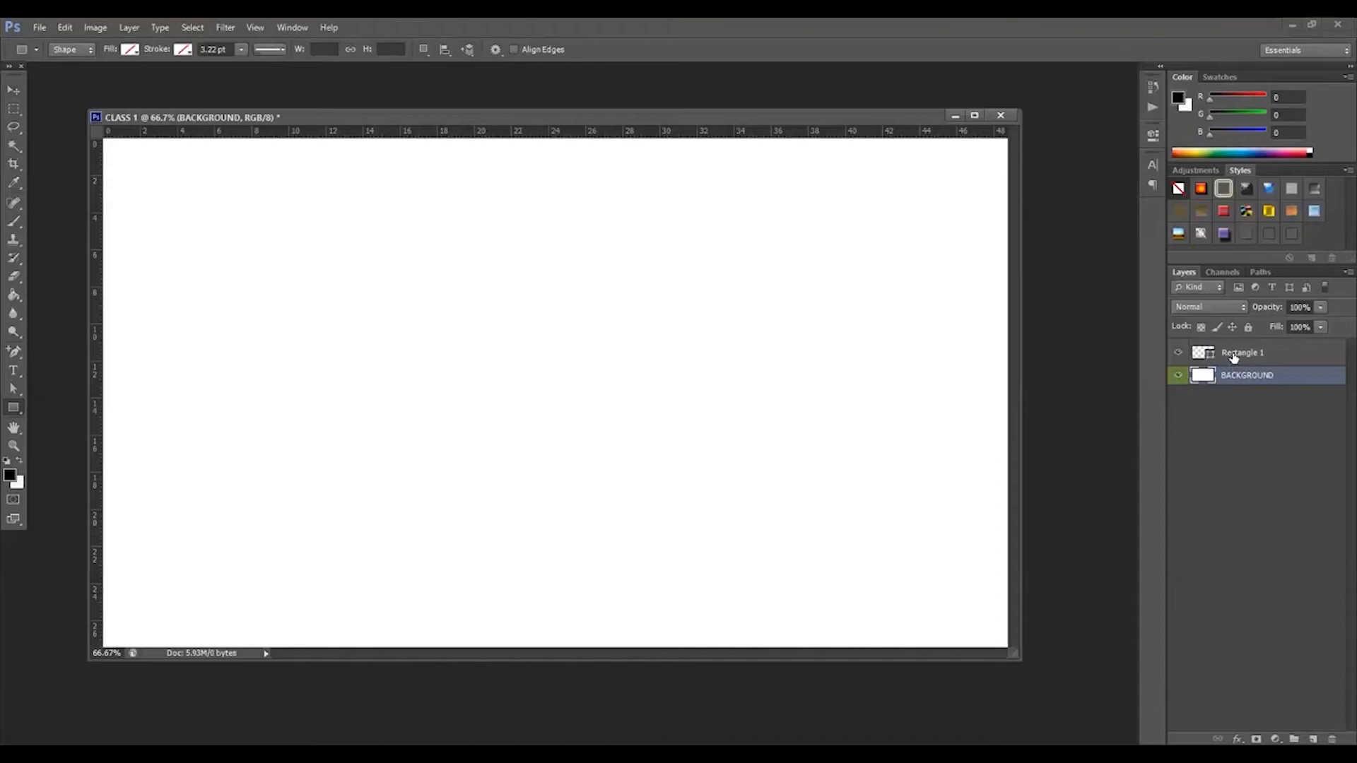
pyautogui.click(1233, 357)
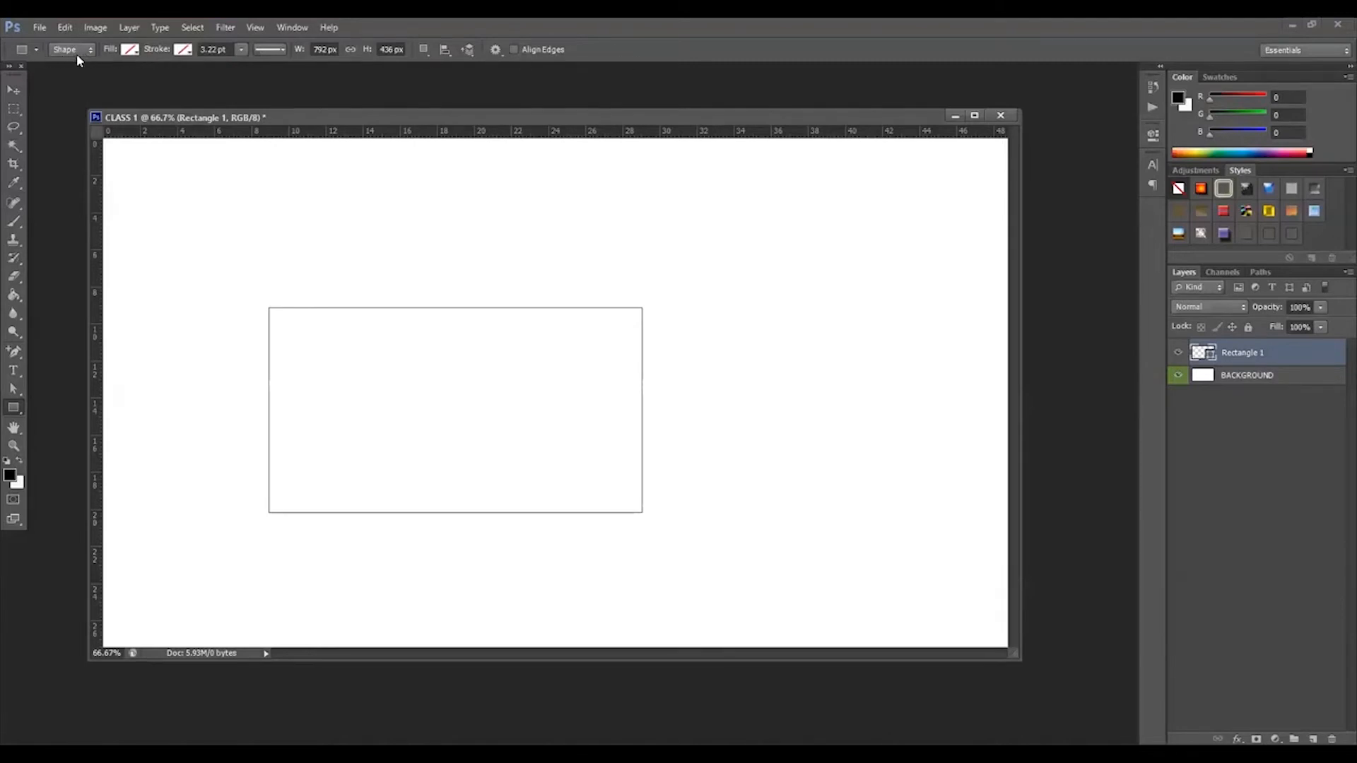
pyautogui.click(130, 49)
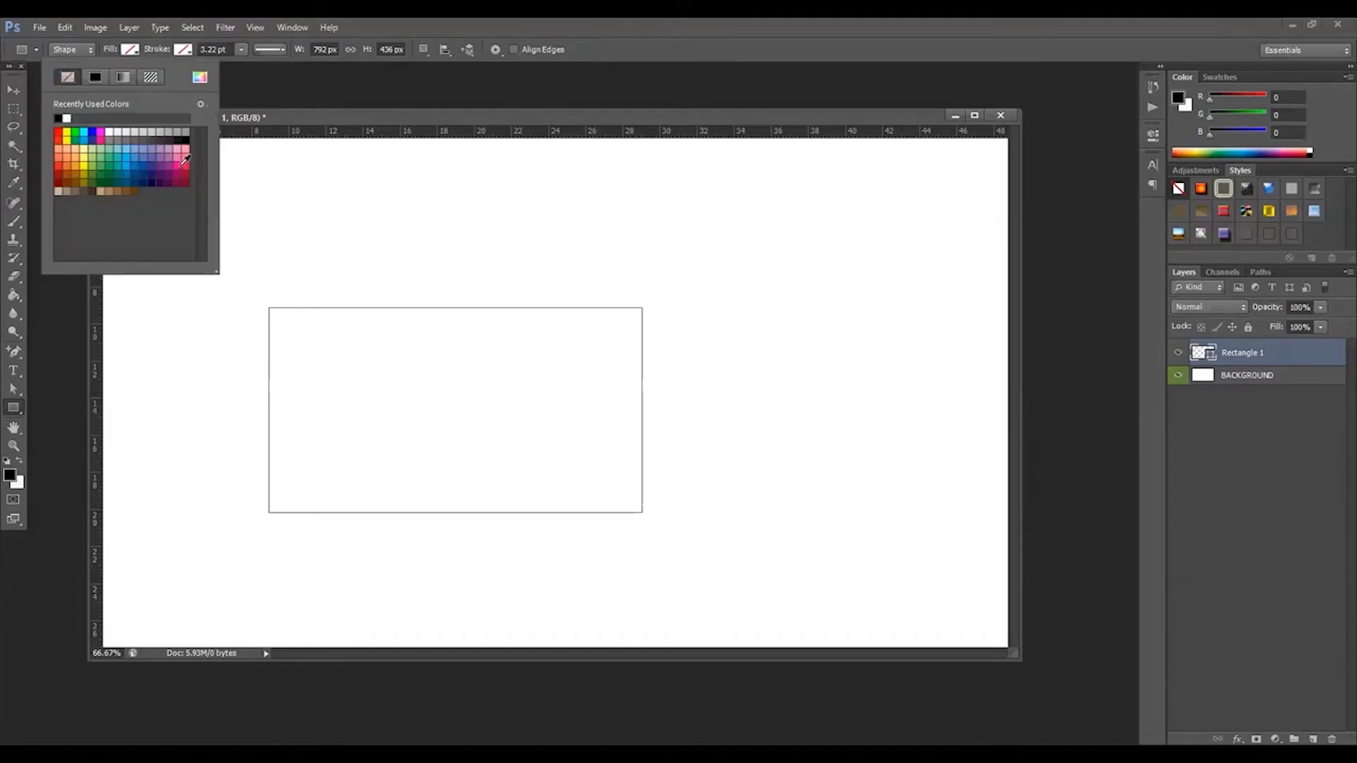
pyautogui.click(184, 165)
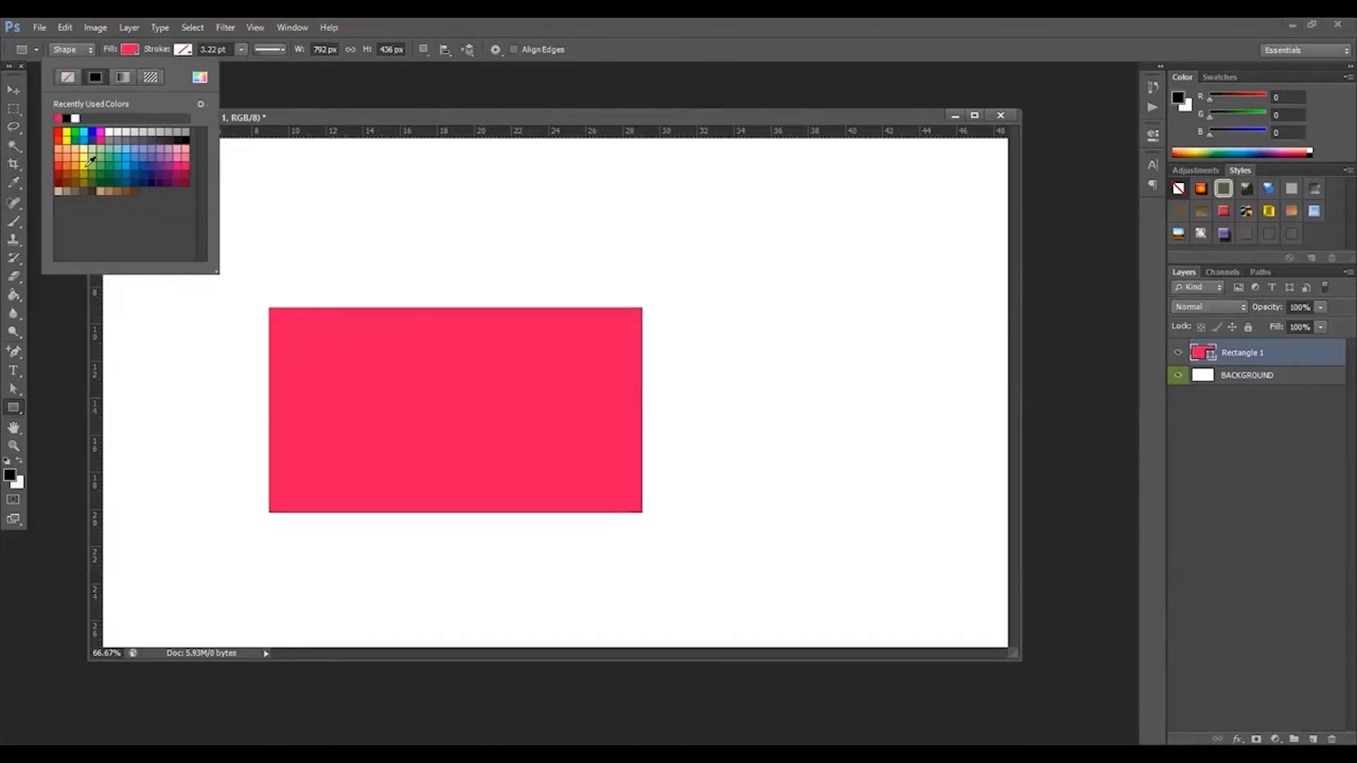
pyautogui.click(308, 128)
# Step: Move the pinkish-red rectangle right and slightly up to near the middle of the canvas
pyautogui.click(14, 90)
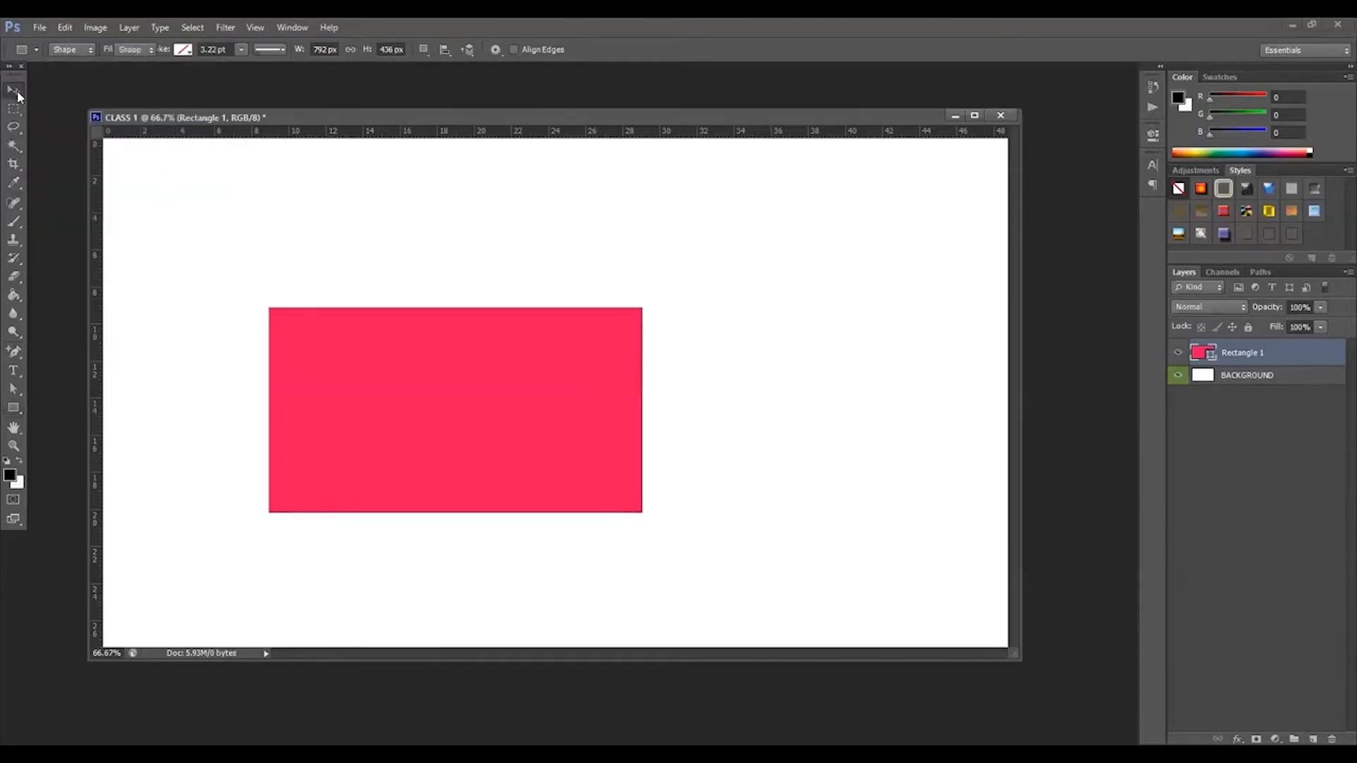
pyautogui.moveTo(405, 366); pyautogui.dragTo(502, 346)
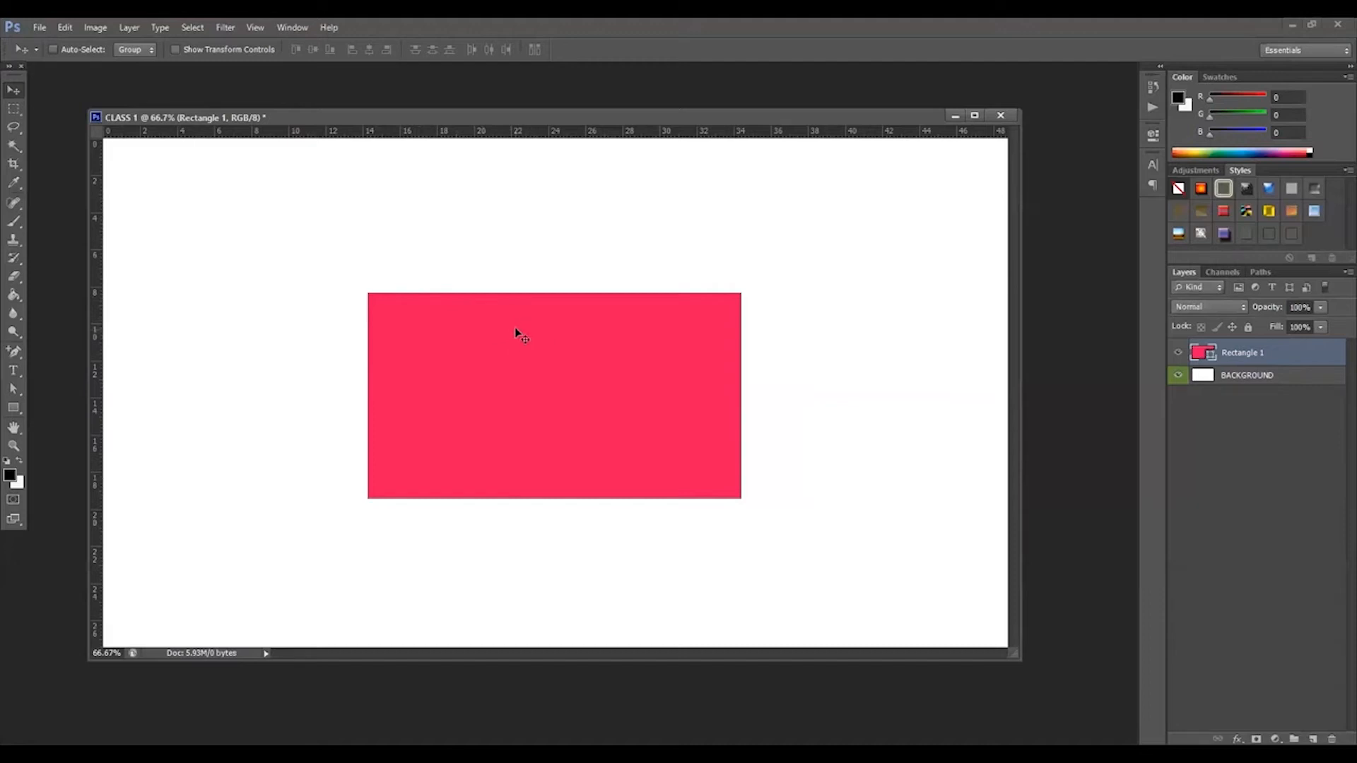
pyautogui.moveTo(543, 361)
pyautogui.mouseDown()
pyautogui.moveTo(468, 342)
pyautogui.moveTo(608, 361)
pyautogui.moveTo(567, 454)
pyautogui.moveTo(537, 379)
pyautogui.mouseUp()
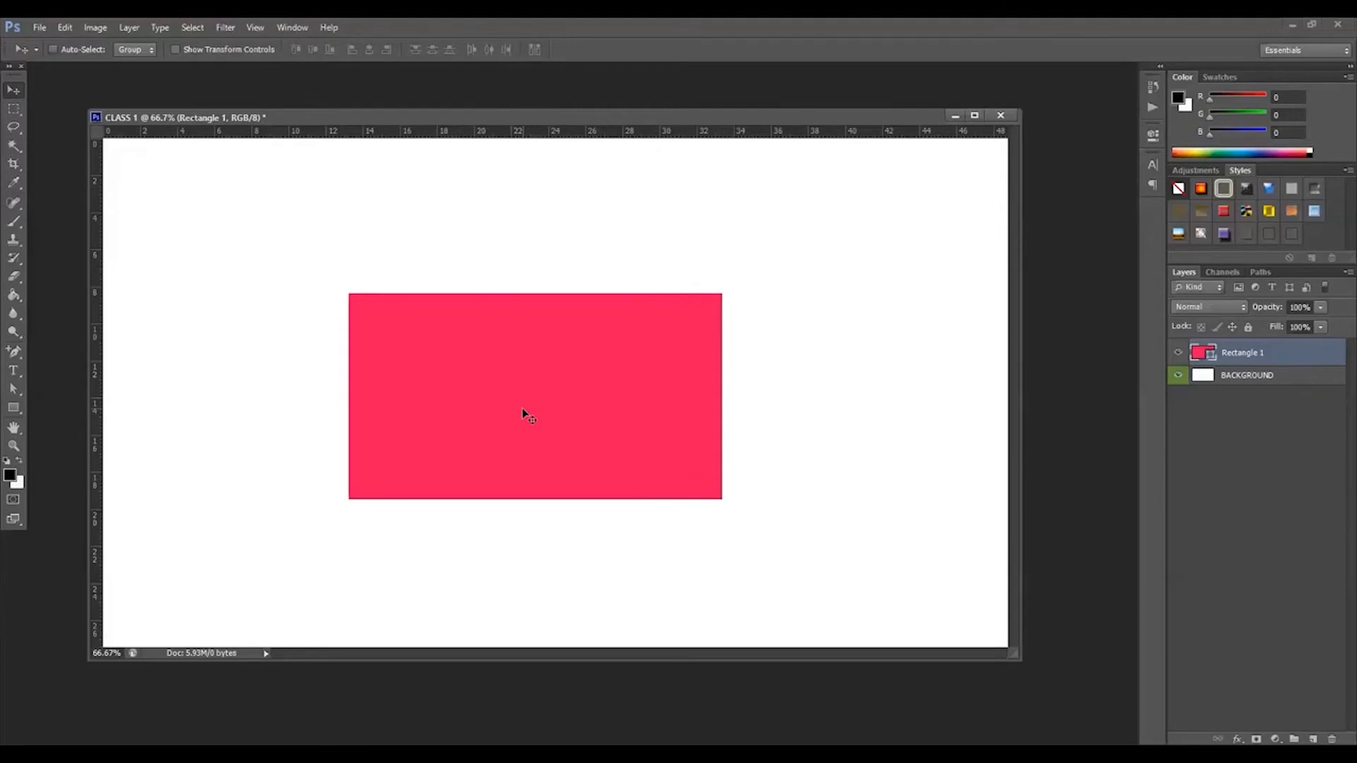
# Step: Rotate the rectangle about 34.5 degrees clockwise with Free Transform, apply it and undo the rotation
pyautogui.hotkey('ctrl', 't')
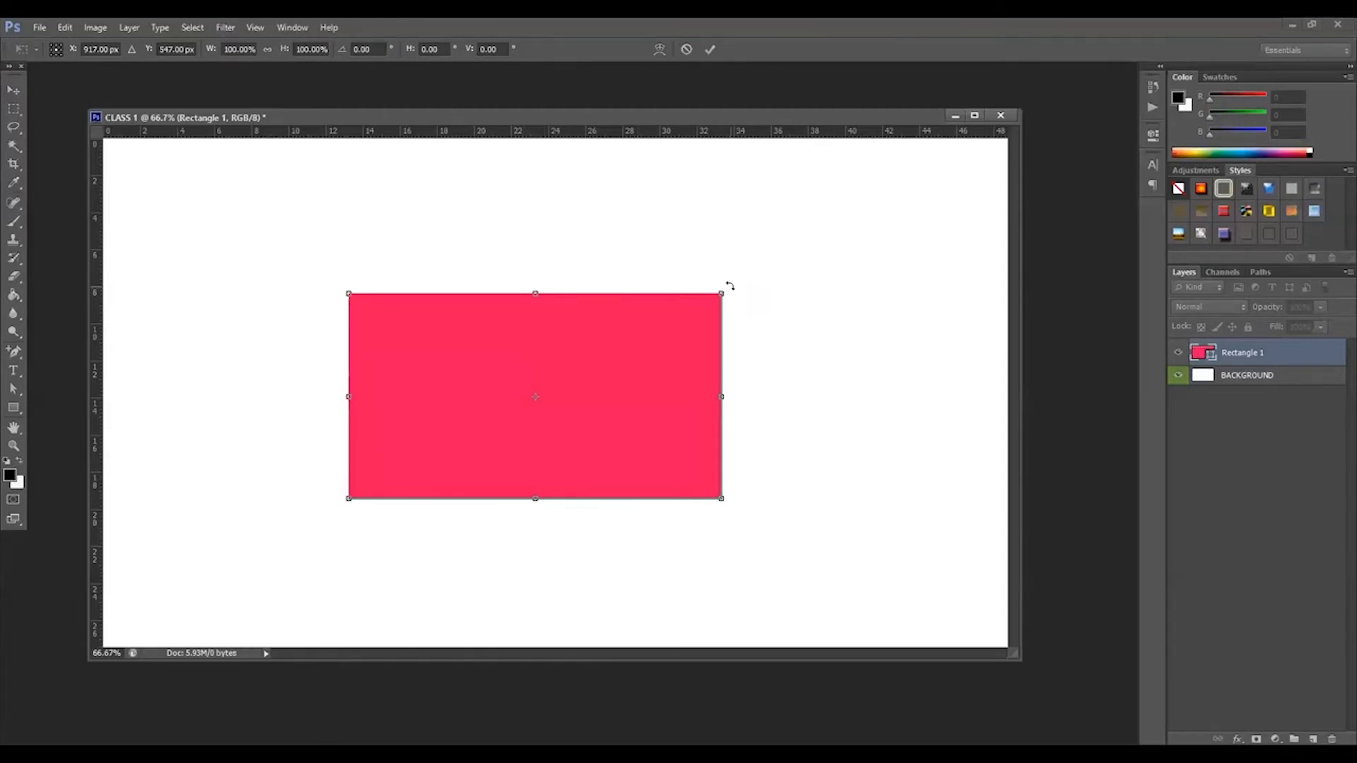
pyautogui.moveTo(736, 297); pyautogui.dragTo(760, 277)
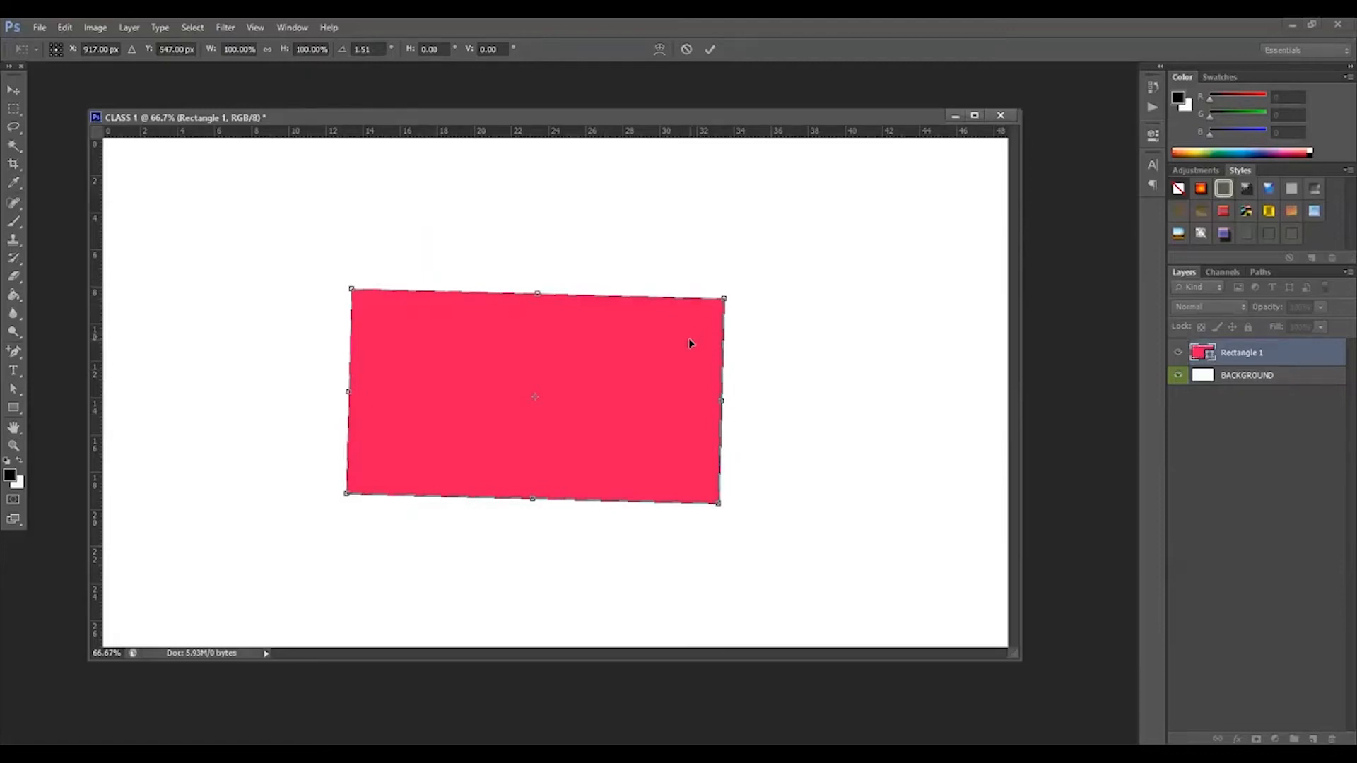
pyautogui.hotkey('ctrl', 'z')
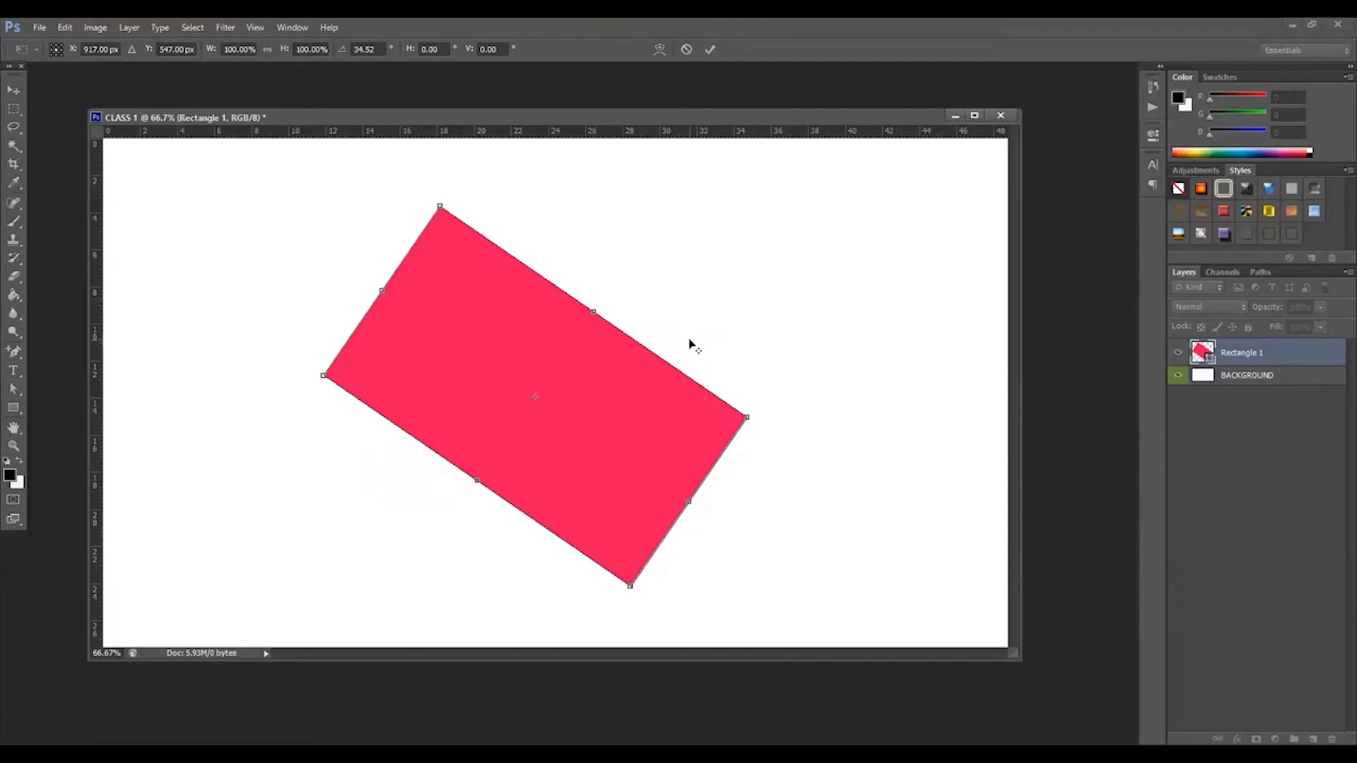
pyautogui.press('Return')
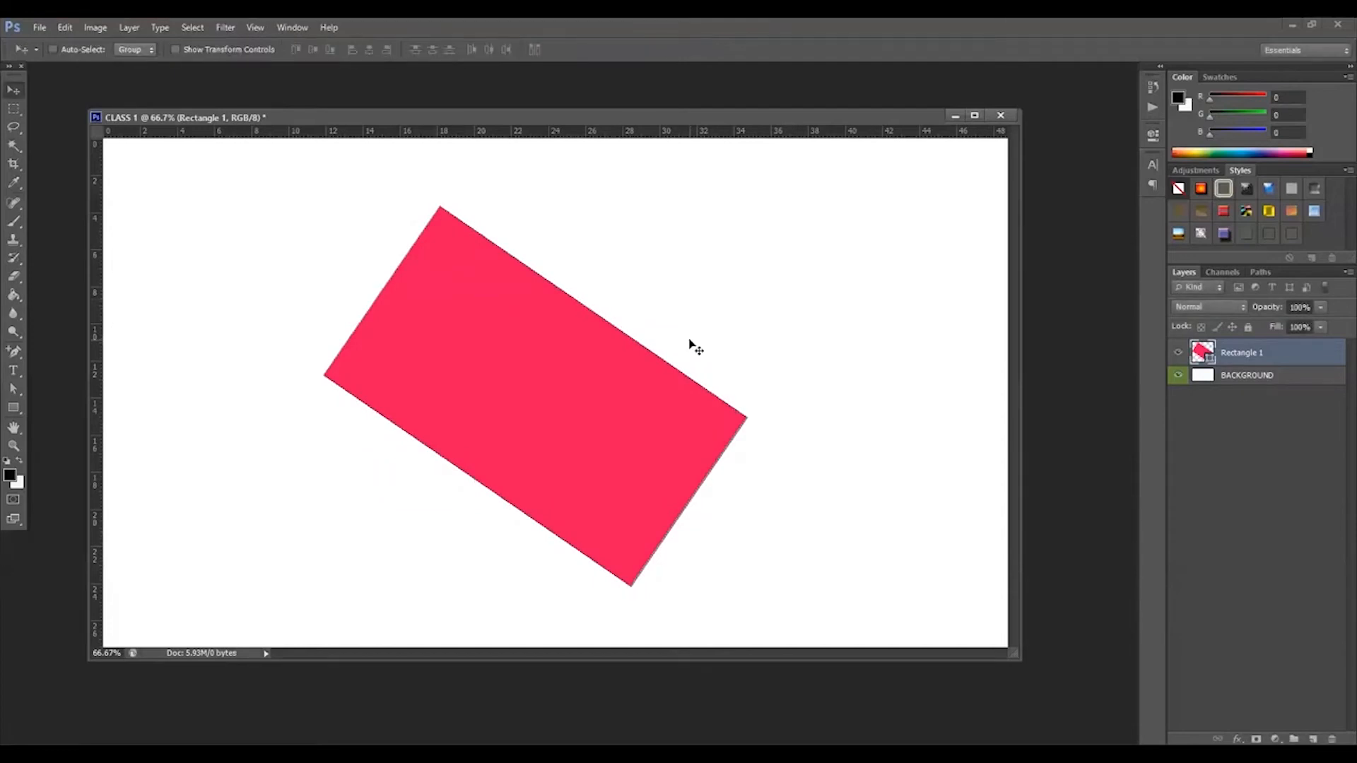
pyautogui.hotkey('ctrl', 'z')
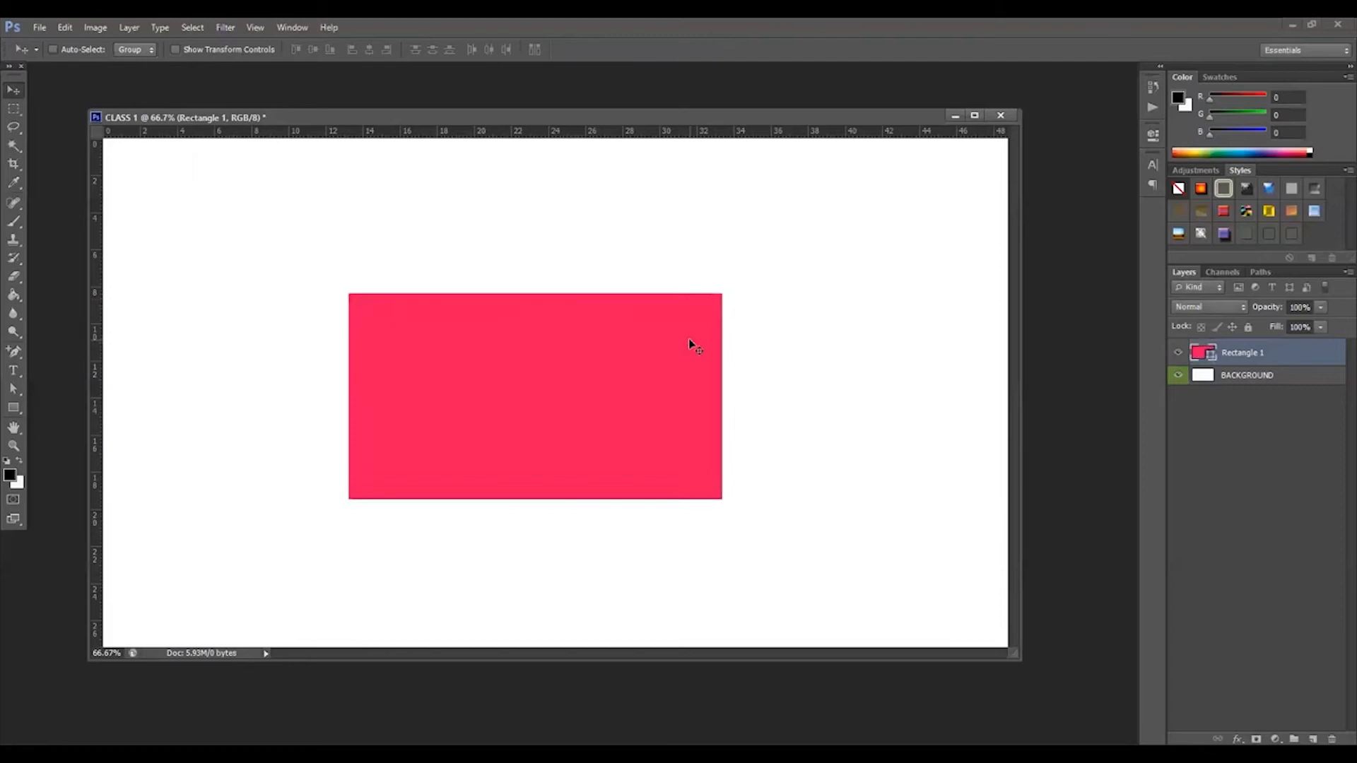
# Step: Undo the last move of the pinkish-red rectangle
pyautogui.hotkey('ctrl', 'z')
pyautogui.press('u')
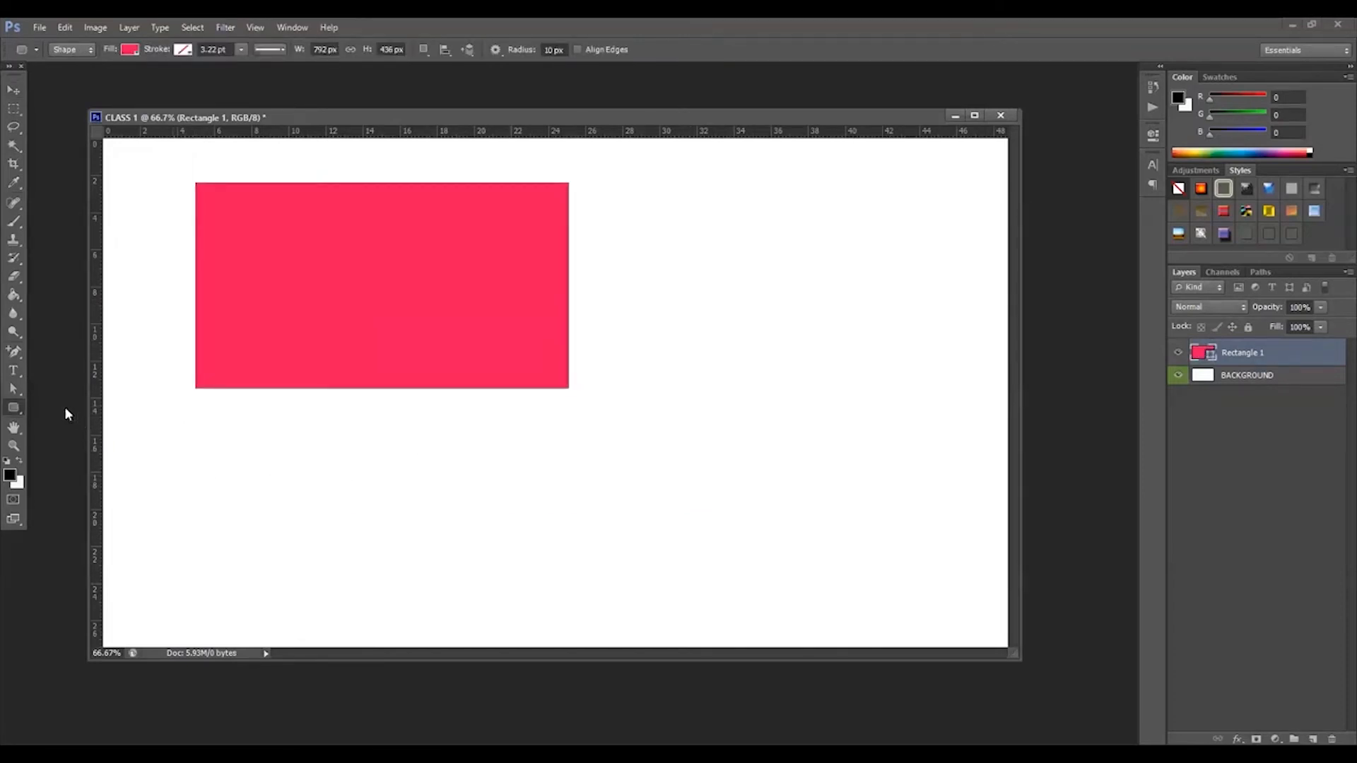
# Step: Add a horizontal text layer reading "calss example" on the empty canvas below the rectangle
pyautogui.click(17, 377)
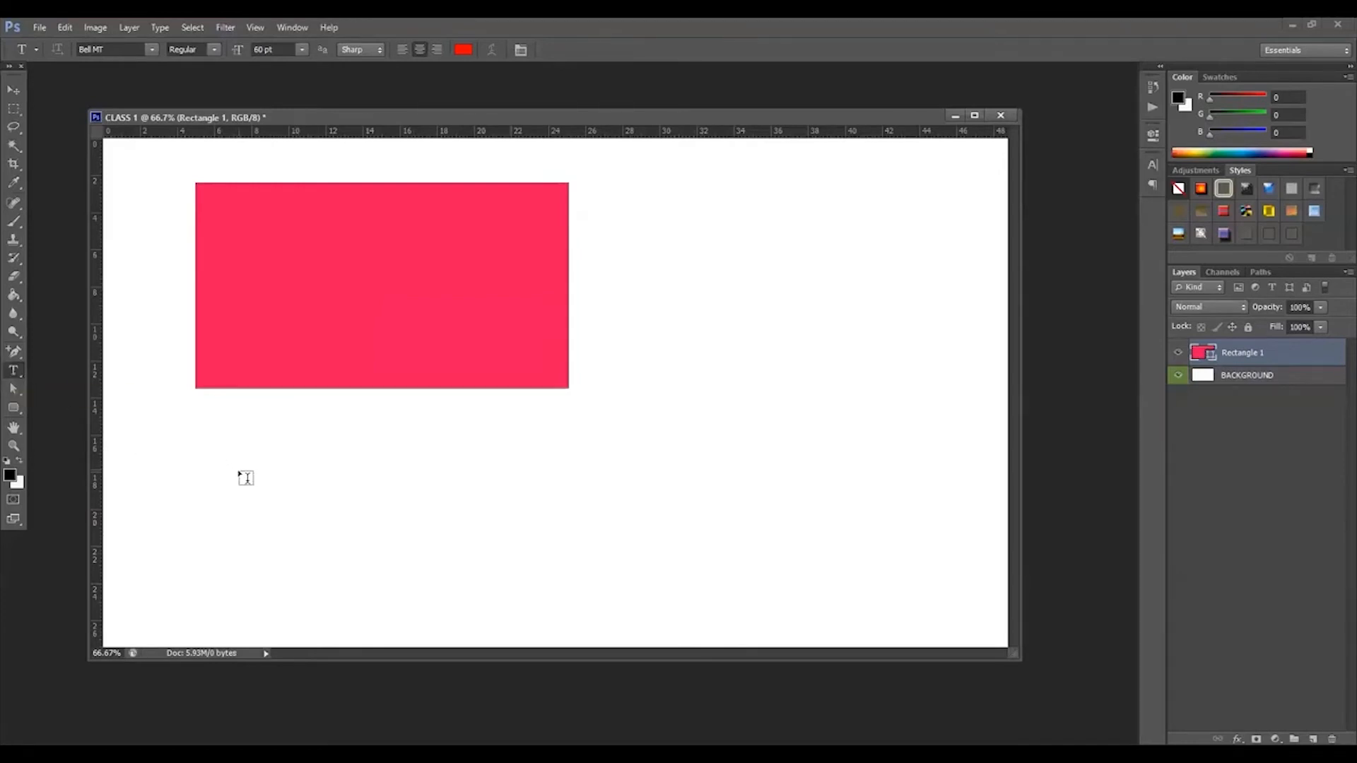
pyautogui.click(302, 494)
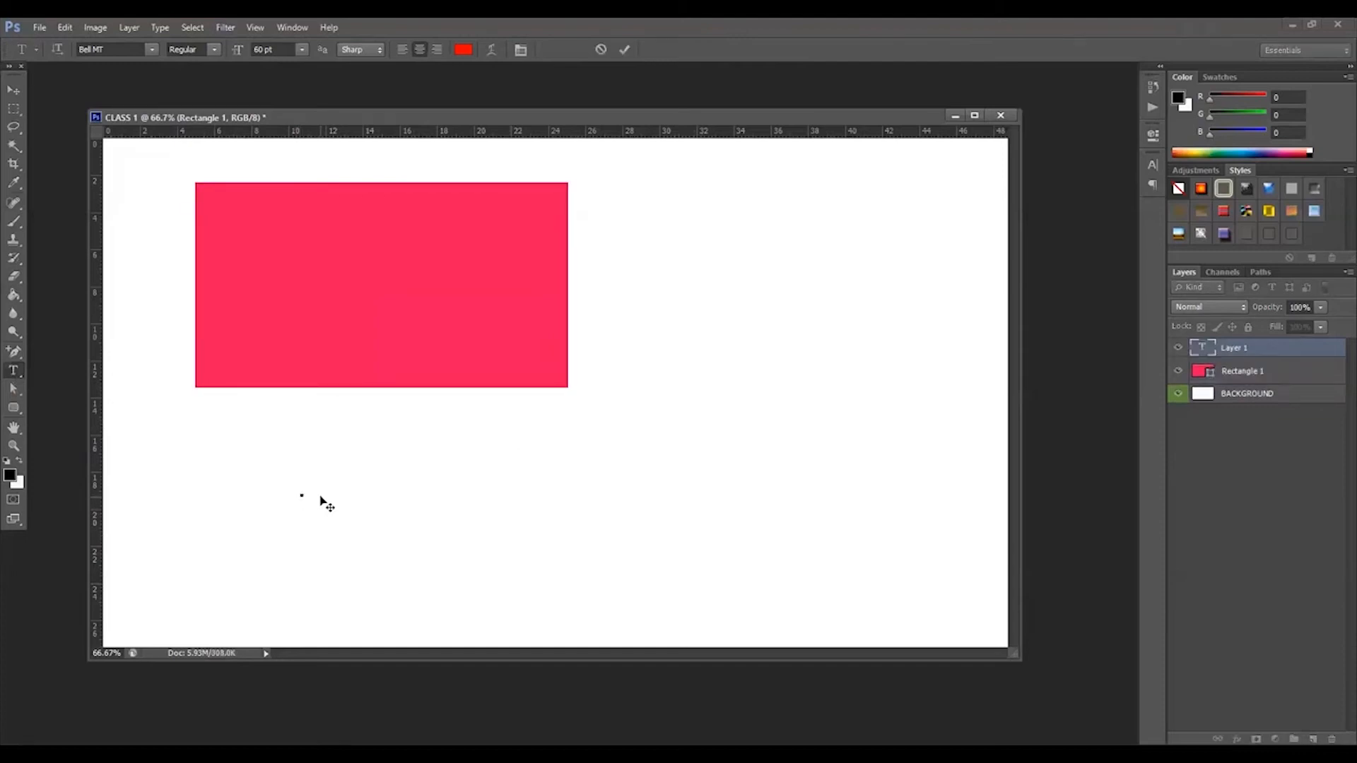
pyautogui.write('ؤمشسس')
pyautogui.press('BackSpace')
pyautogui.press('BackSpace')
pyautogui.press('BackSpace')
pyautogui.press('BackSpace')
pyautogui.press('BackSpace')
pyautogui.write('ca')
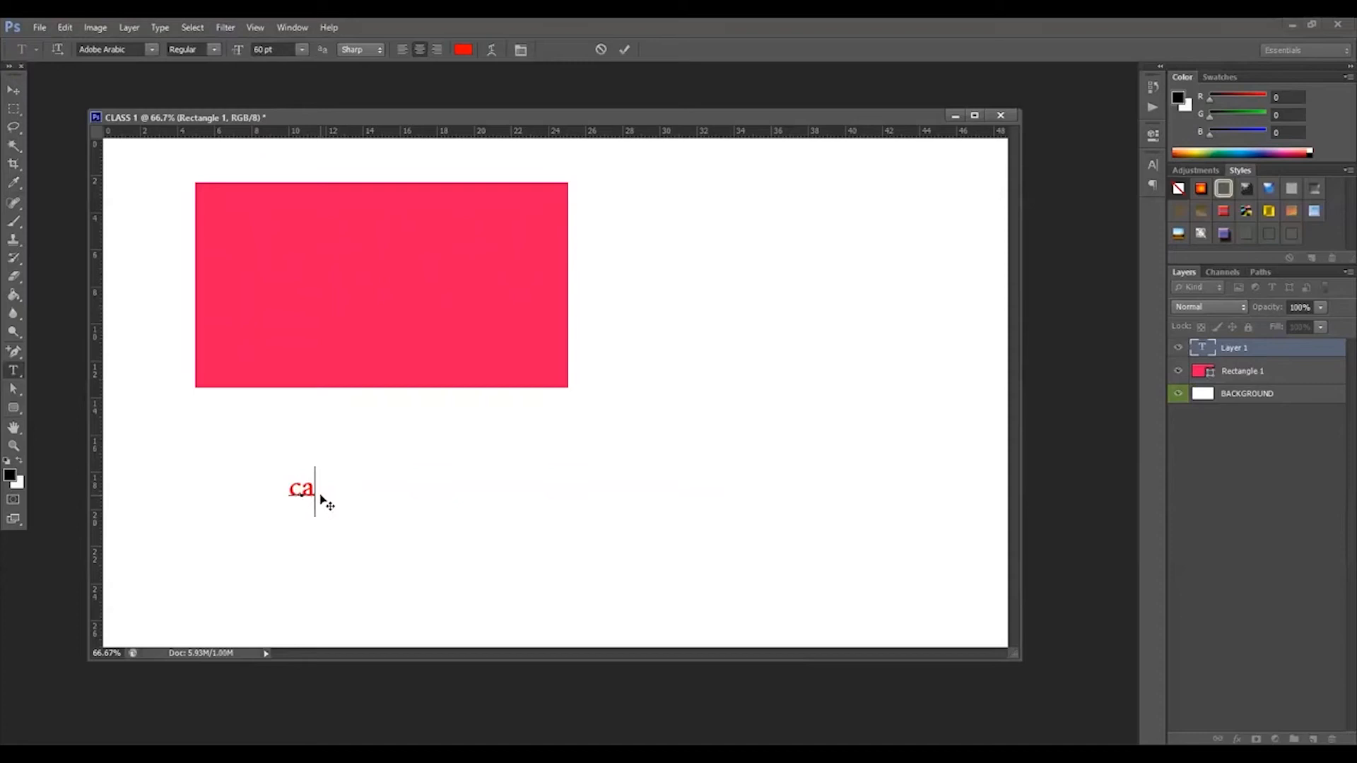
pyautogui.write('lss example')
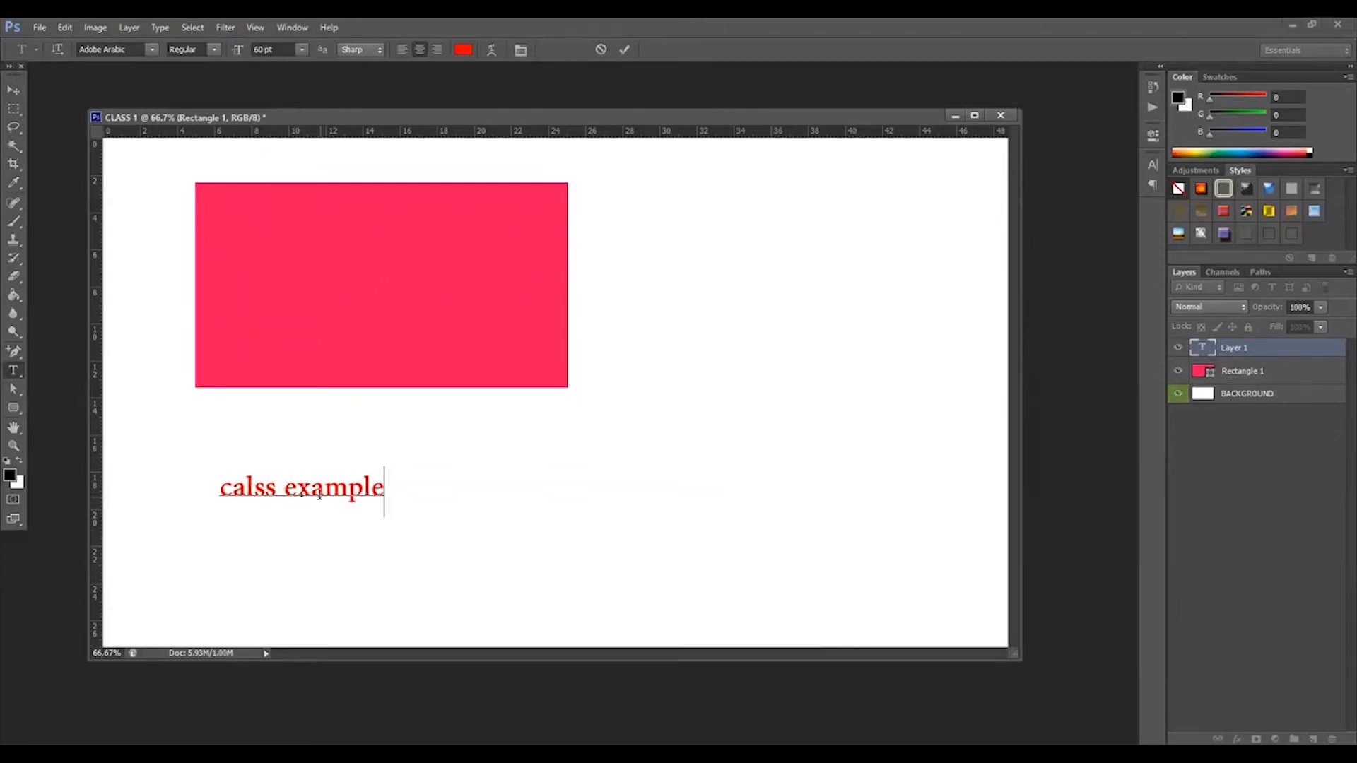
# Step: Move the "calss example" text to the right of the rectangle and scale it to about 168% with Free Transform
pyautogui.click(14, 91)
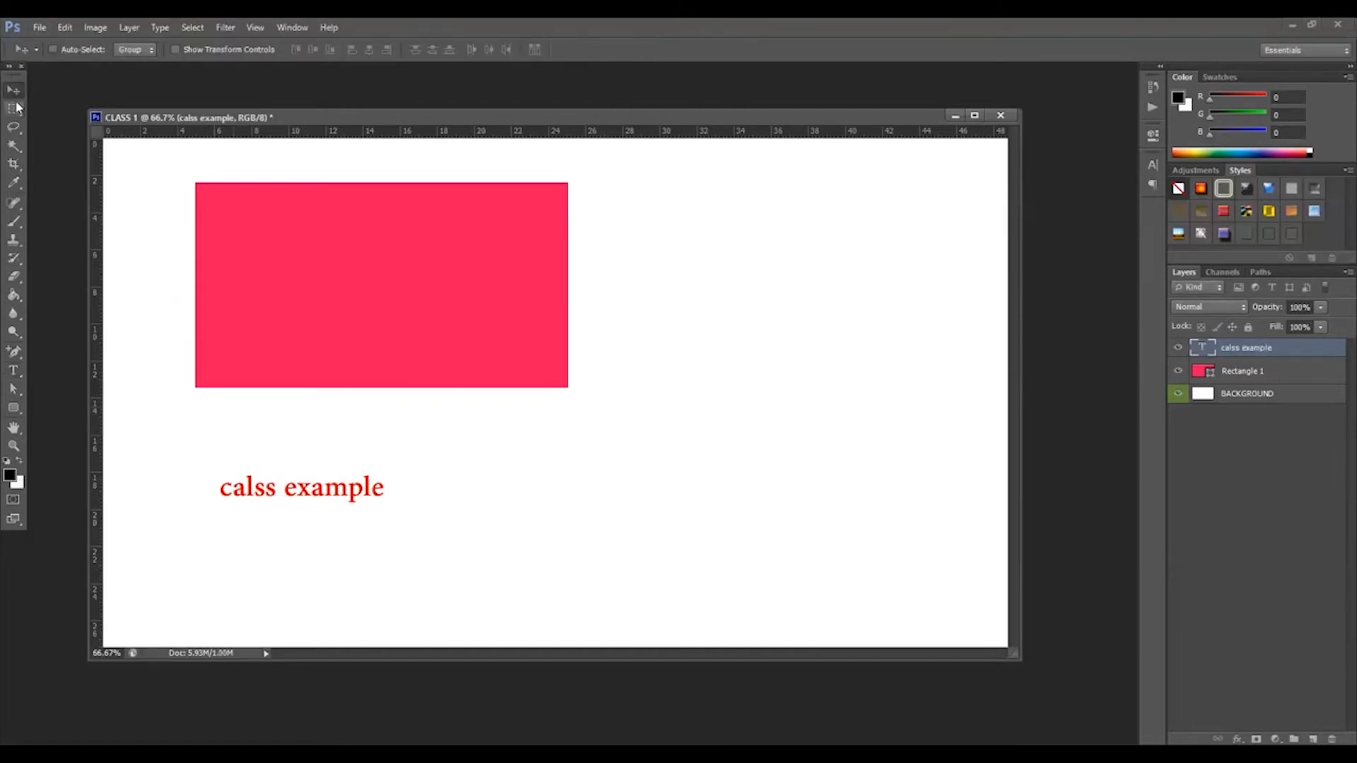
pyautogui.moveTo(307, 504); pyautogui.dragTo(780, 309)
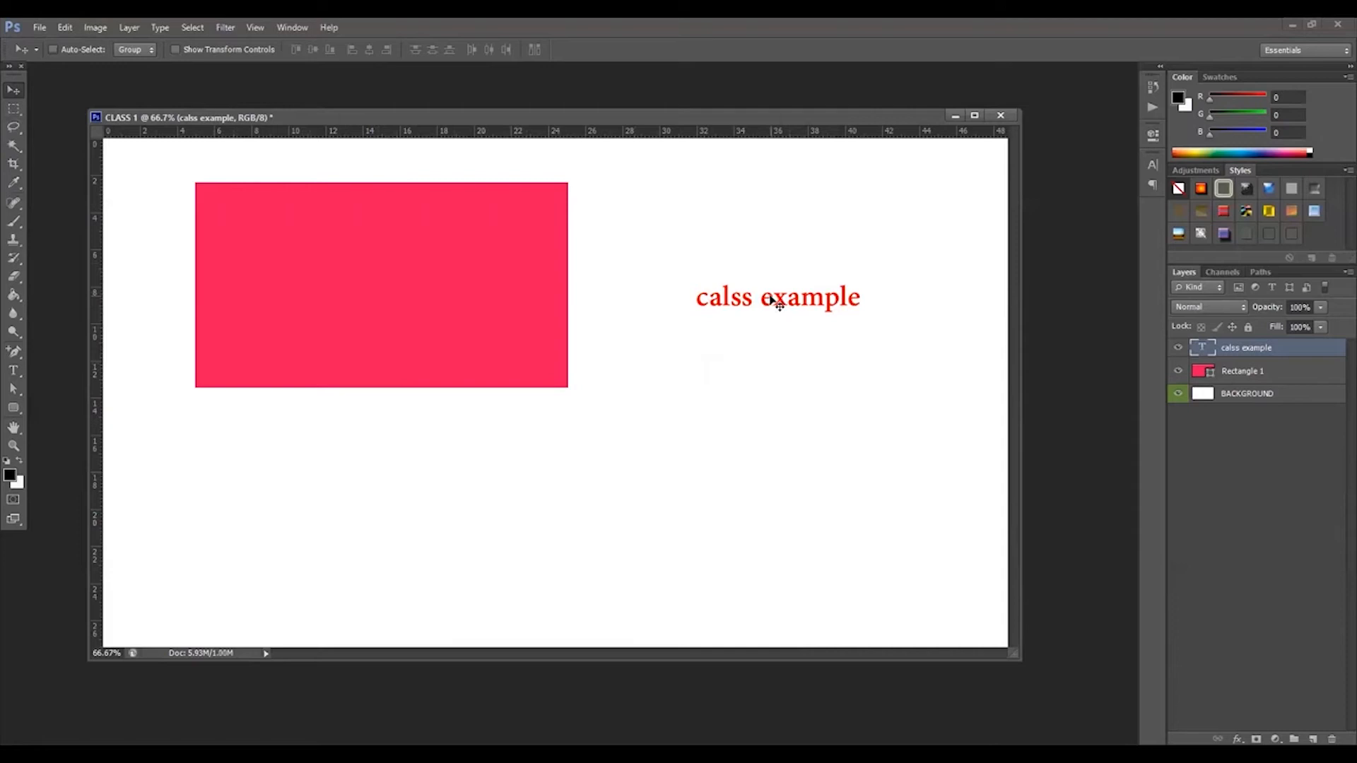
pyautogui.hotkey('ctrl', 't')
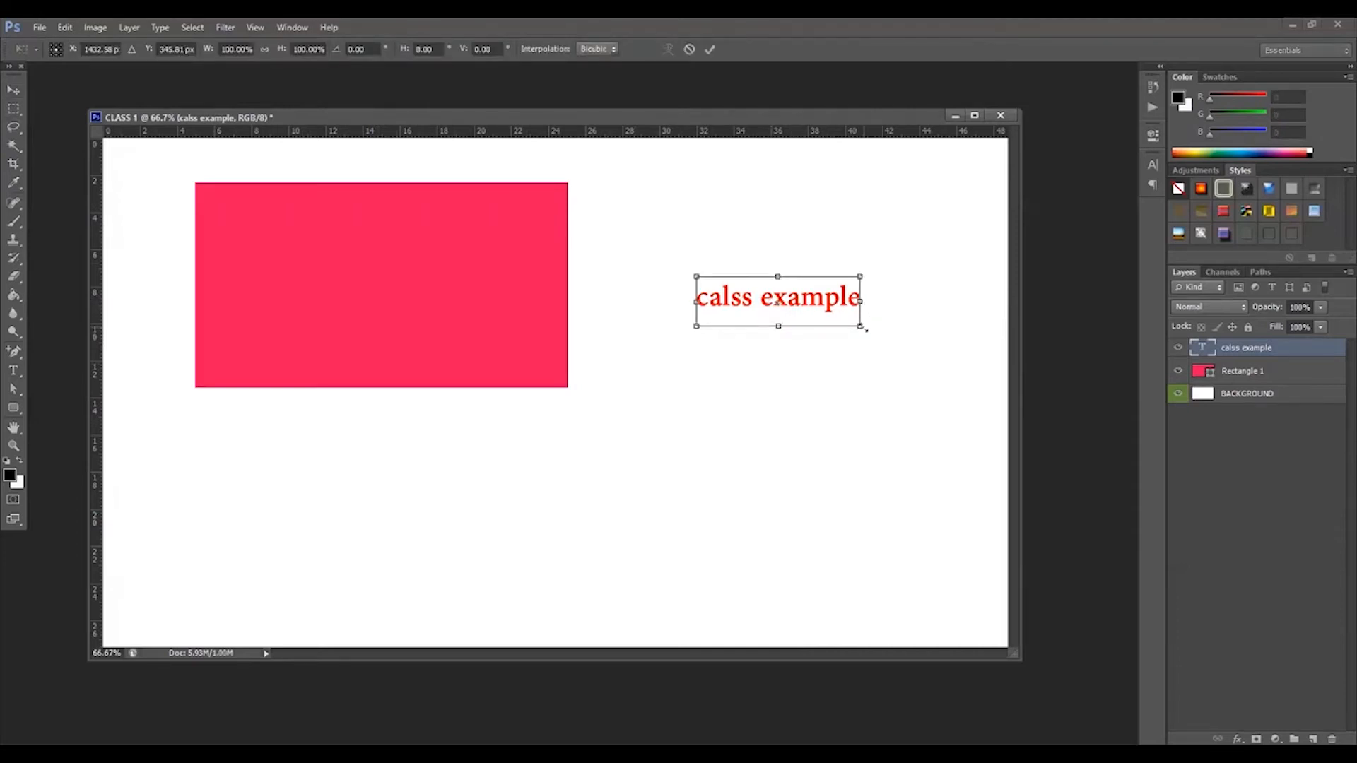
pyautogui.moveTo(864, 329); pyautogui.dragTo(970, 359)
pyautogui.moveTo(905, 321); pyautogui.dragTo(865, 303)
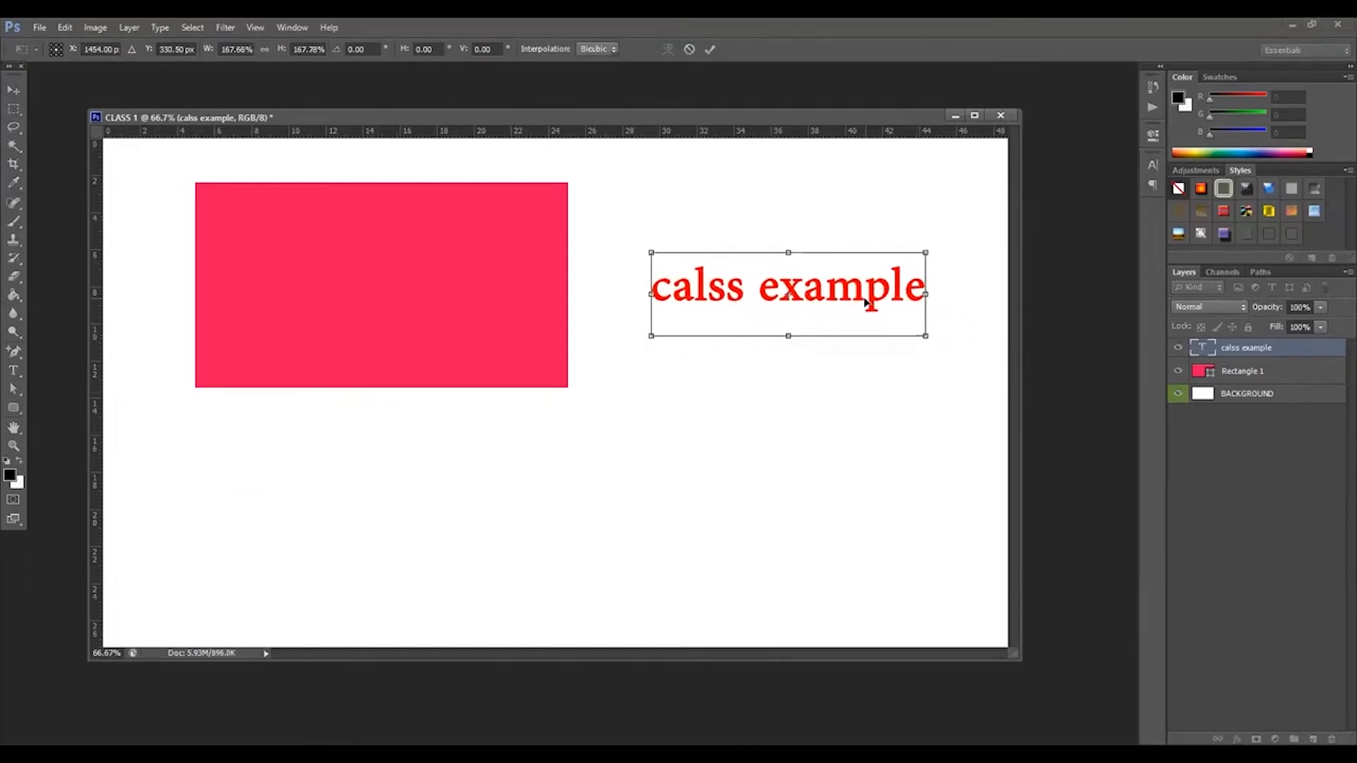
pyautogui.press('Return')
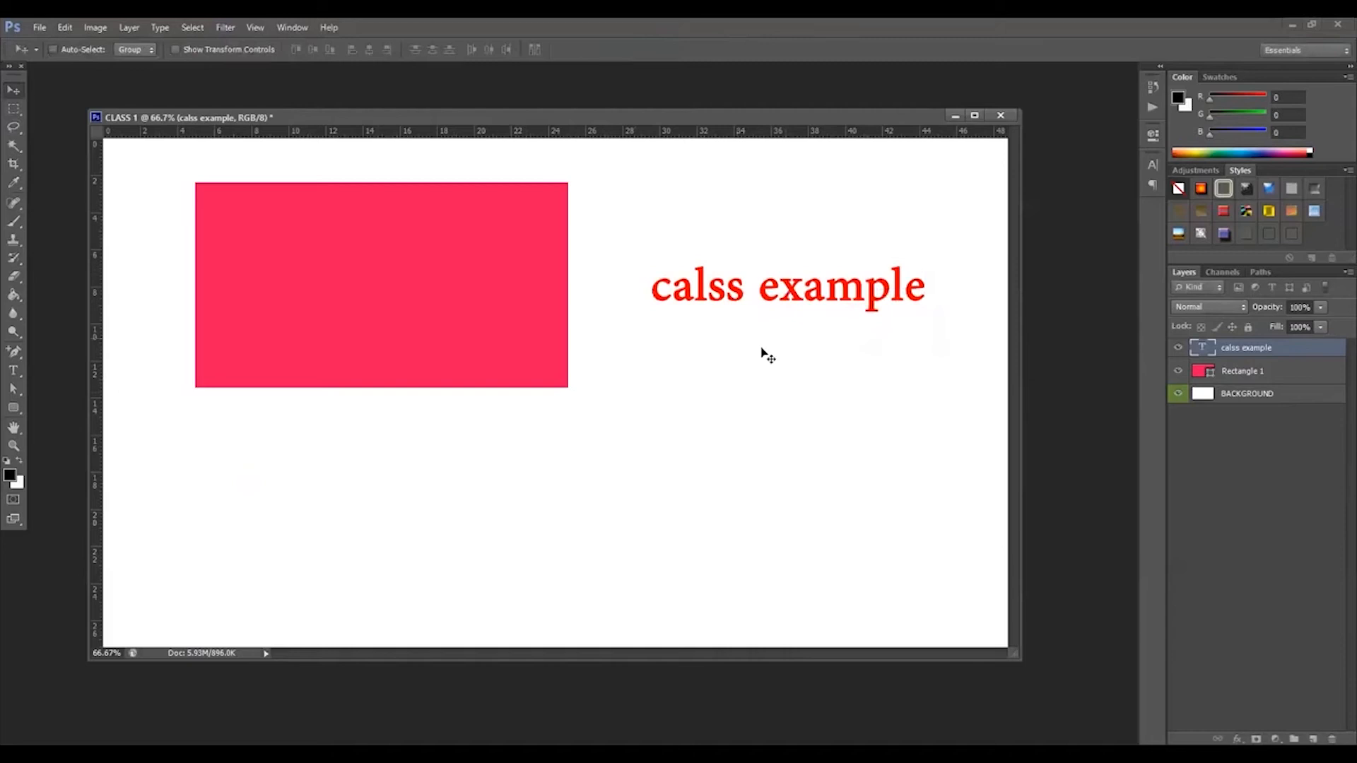
pyautogui.moveTo(776, 296); pyautogui.dragTo(778, 306)
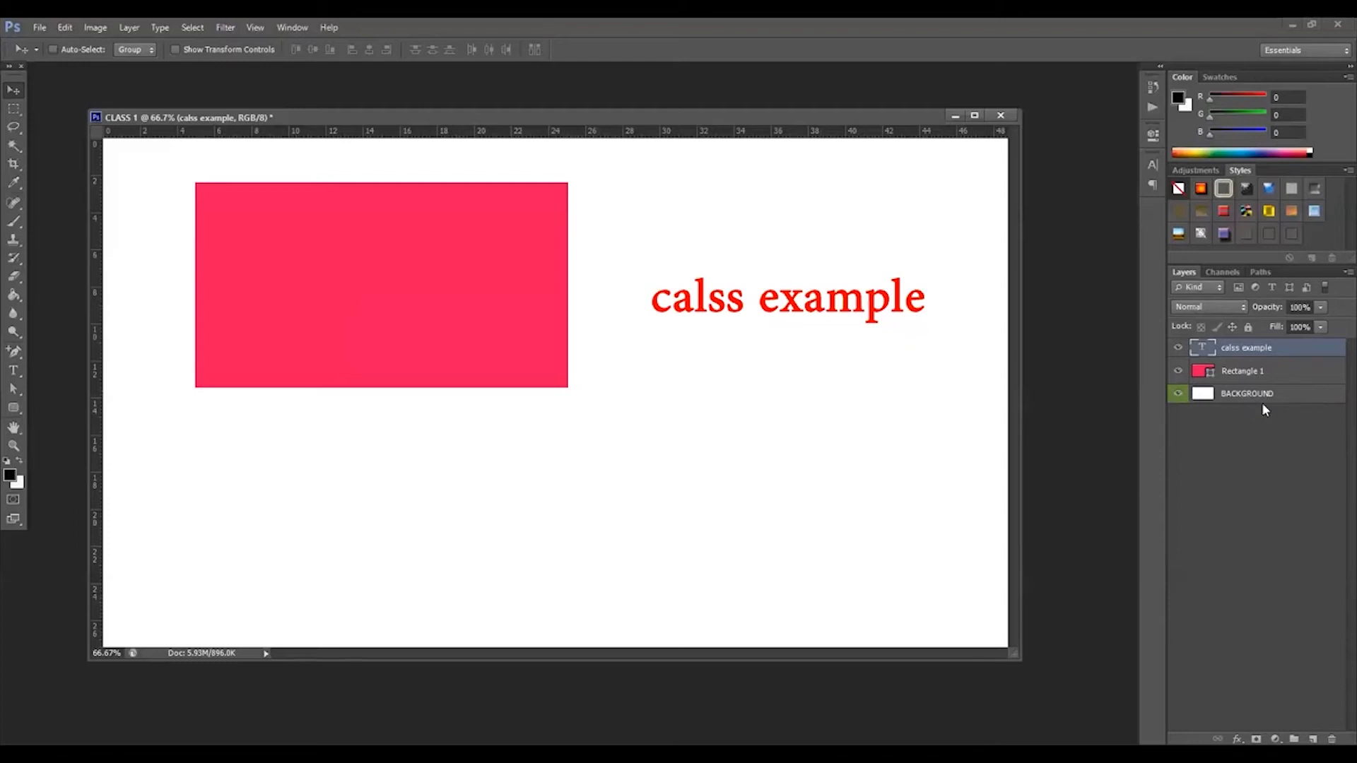
# Step: Move the BACKGROUND layer to the top of the layer stack and back to the bottom
pyautogui.click(1233, 397)
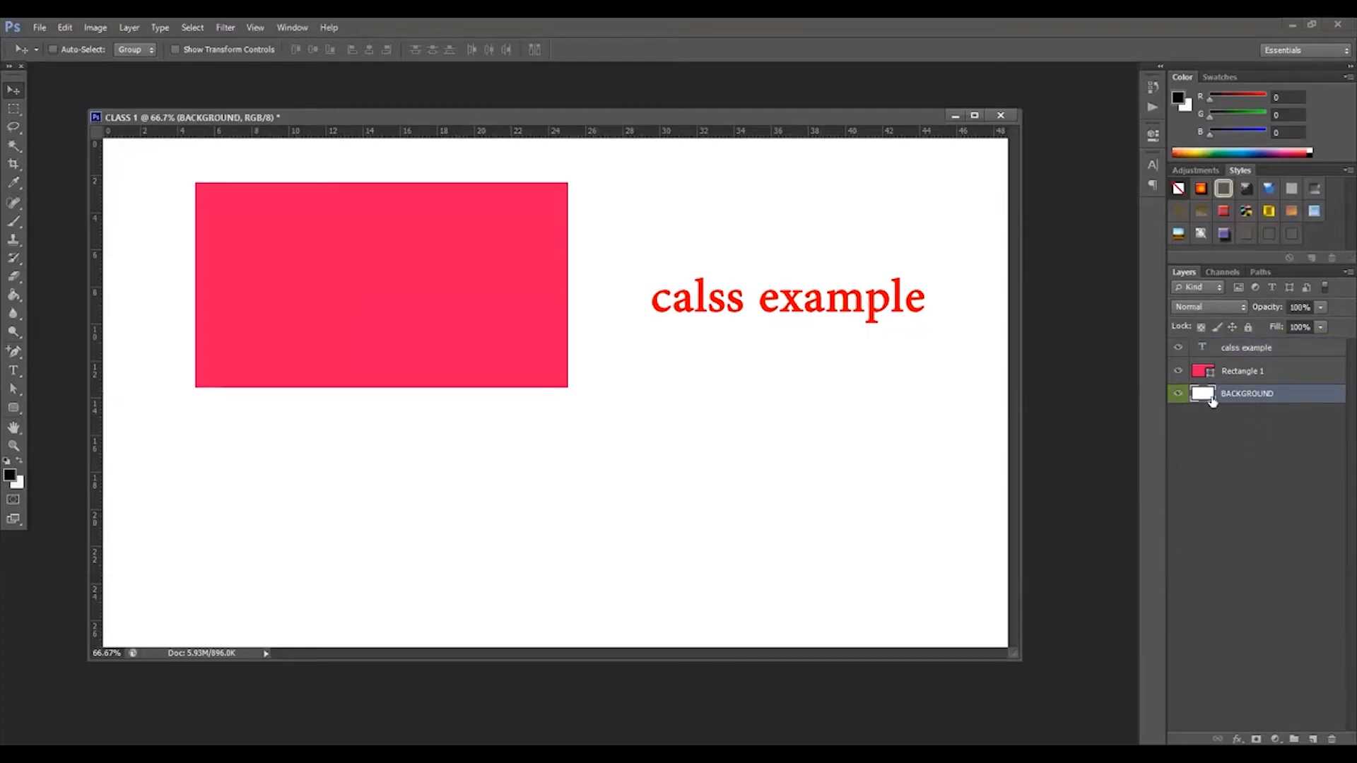
pyautogui.moveTo(1205, 399); pyautogui.dragTo(1206, 373)
pyautogui.moveTo(1208, 356); pyautogui.dragTo(1221, 346)
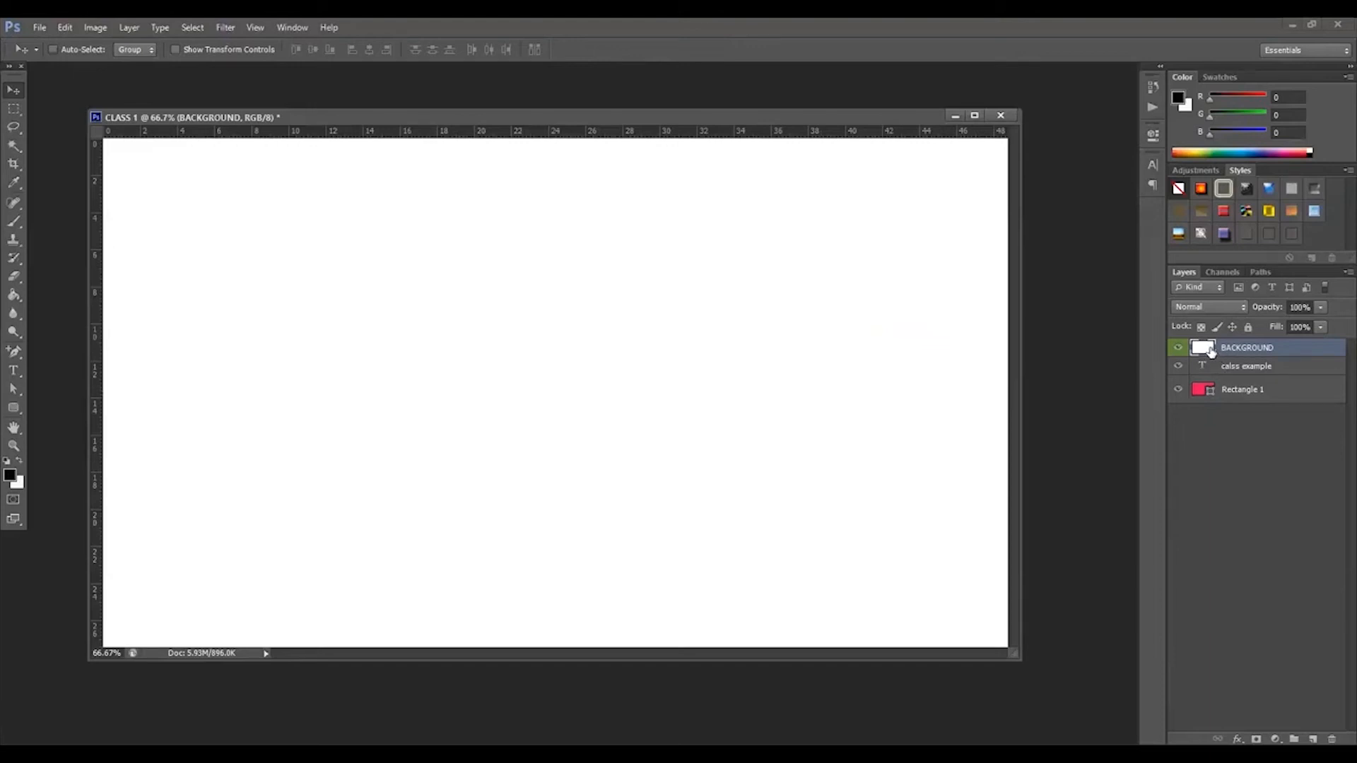
pyautogui.moveTo(1208, 348); pyautogui.dragTo(1209, 405)
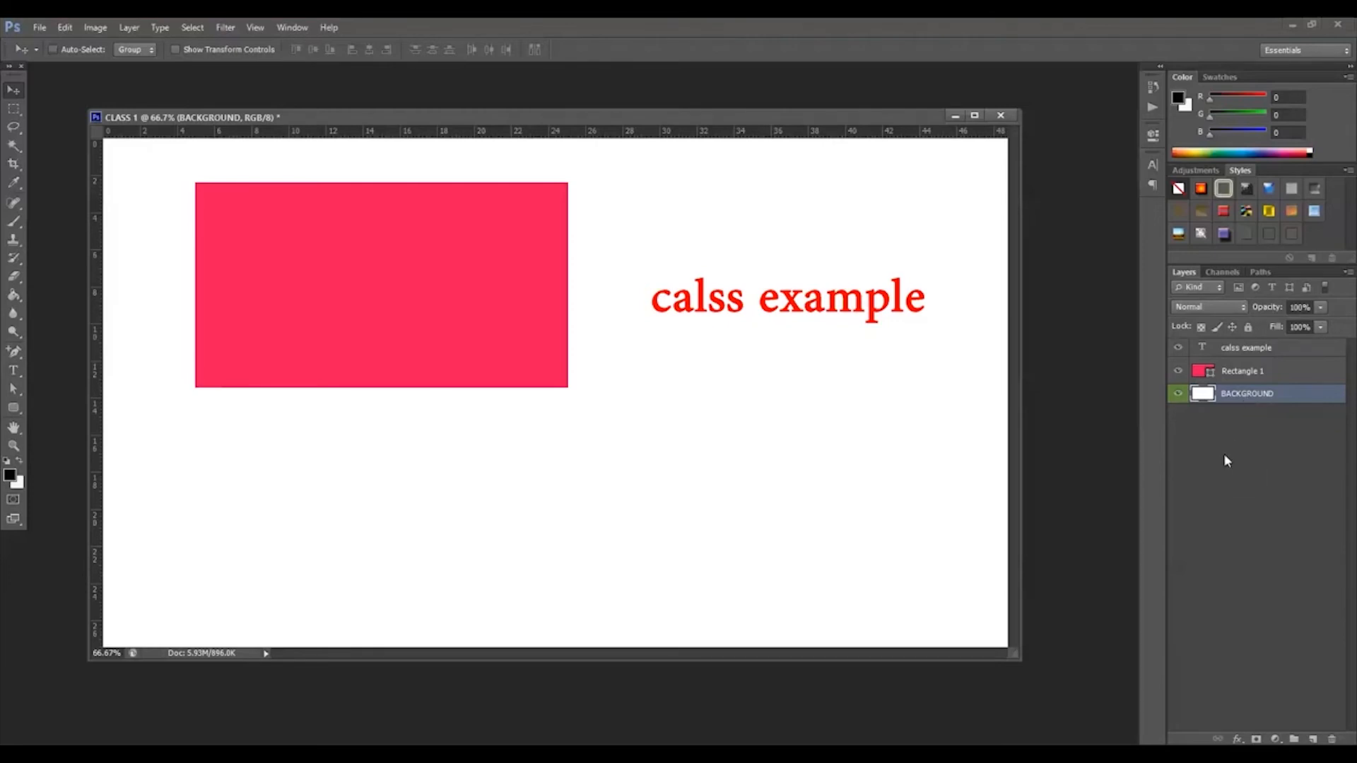
pyautogui.click(1245, 373)
pyautogui.click(1251, 353)
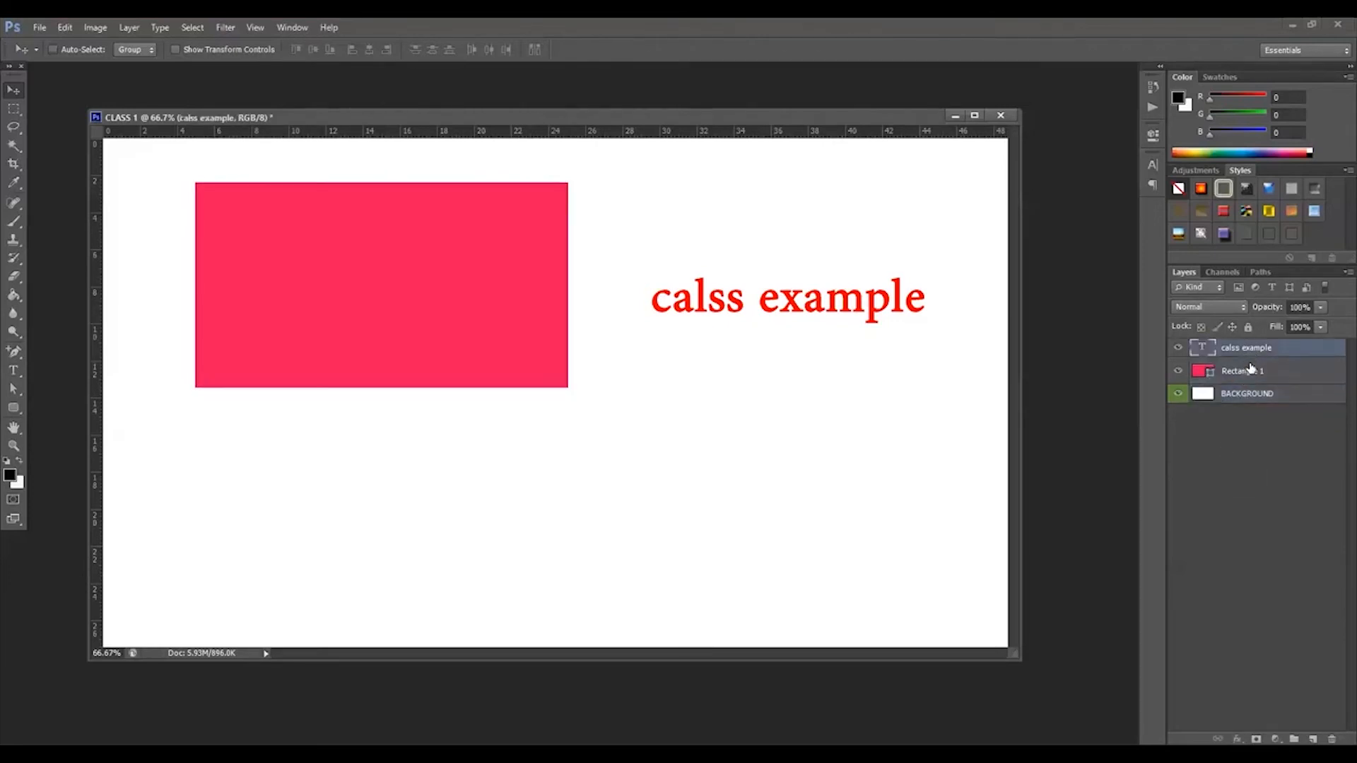
pyautogui.click(1250, 391)
pyautogui.click(1249, 372)
pyautogui.click(1251, 352)
# Step: Open the Blending Options of the Rectangle 1 layer and enable the Drop Shadow effect
pyautogui.click(1250, 372)
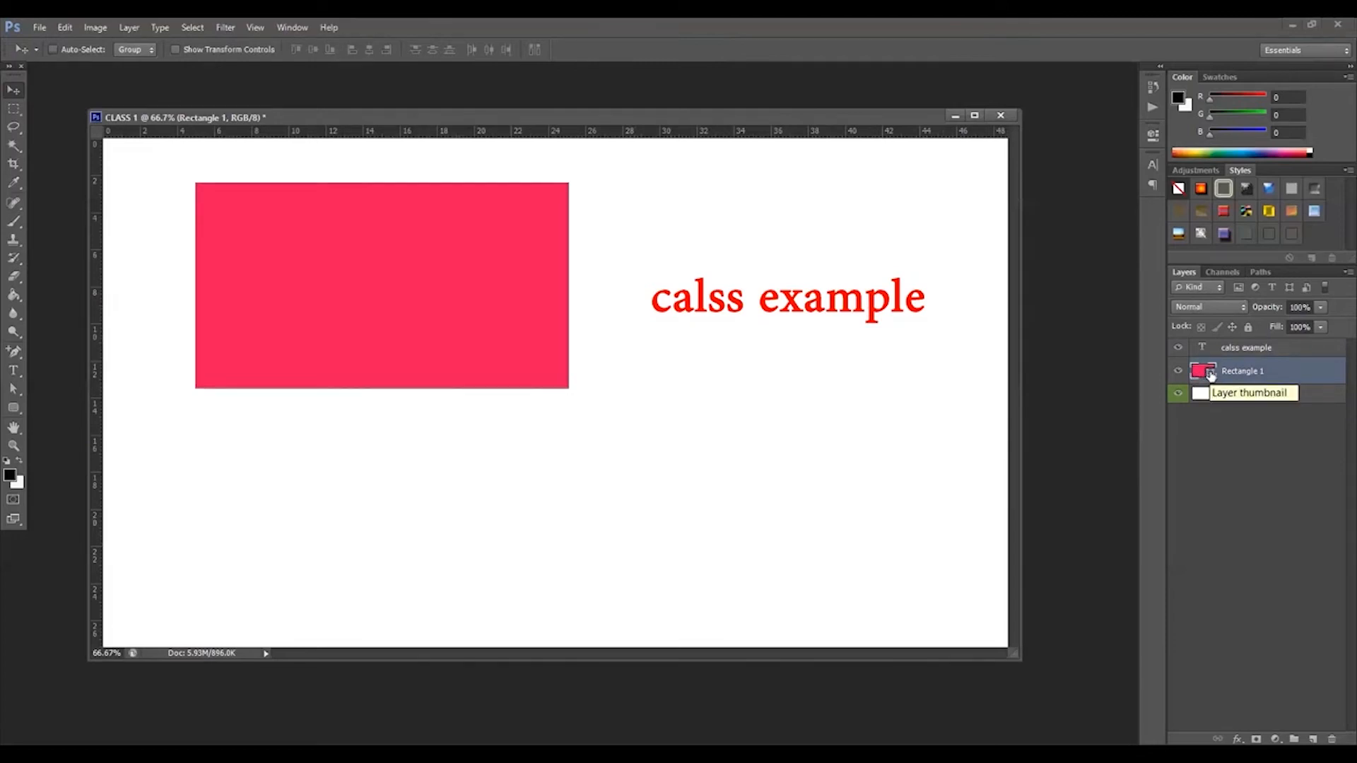
pyautogui.rightClick(1211, 374)
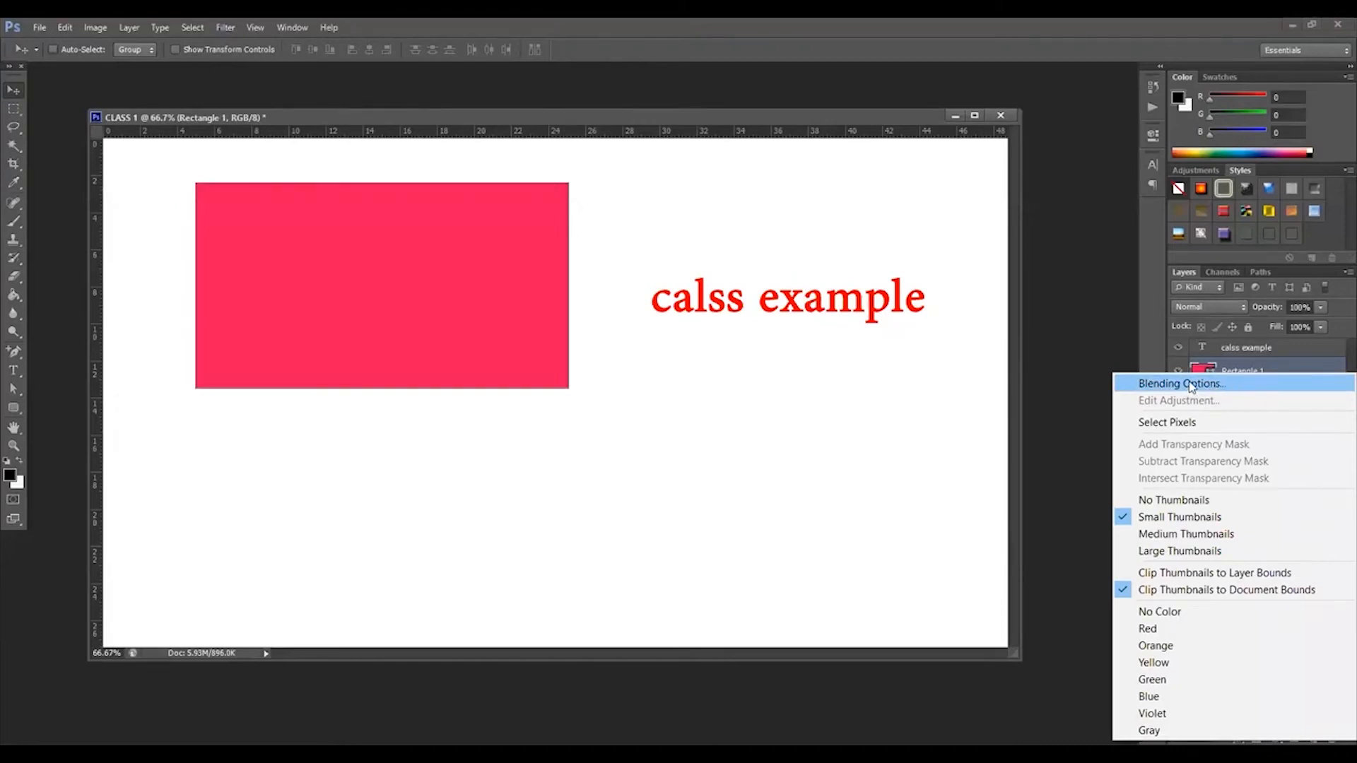
pyautogui.click(1192, 387)
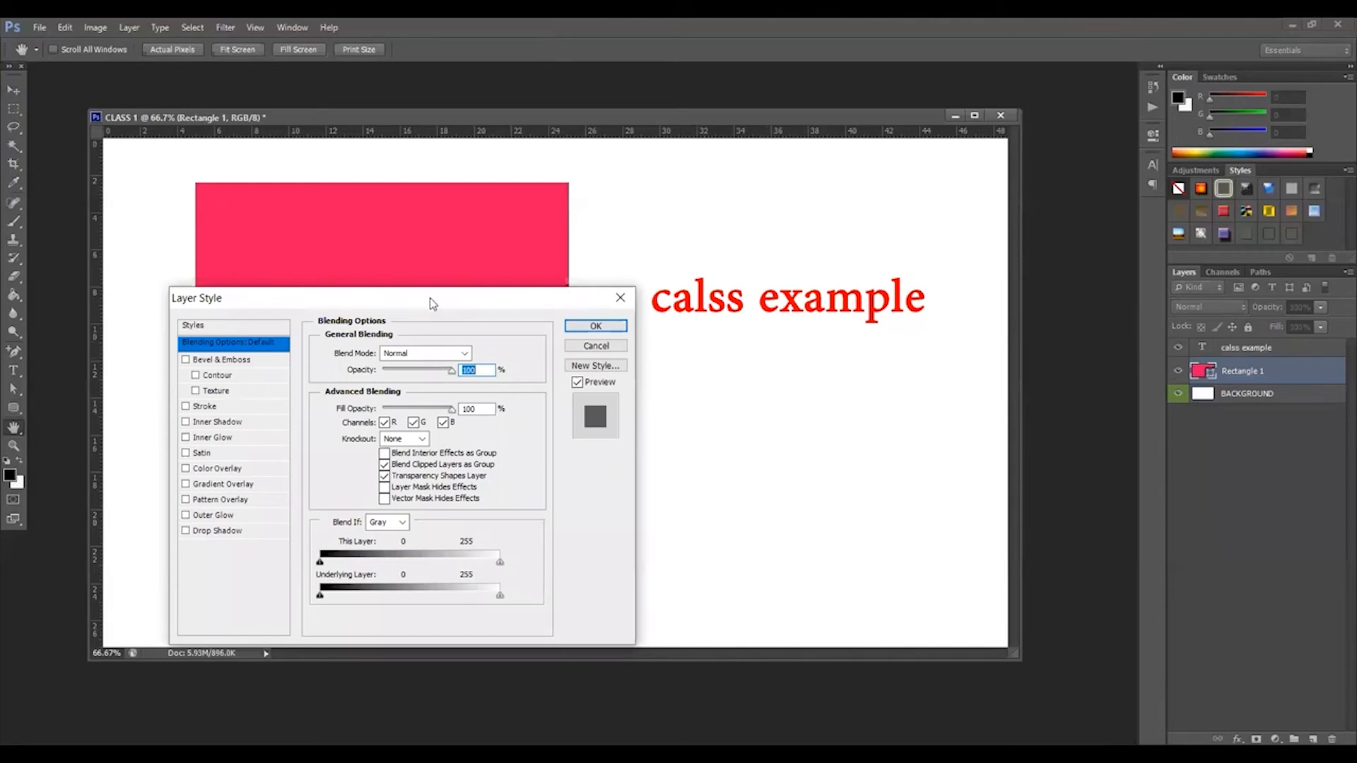
pyautogui.moveTo(430, 299); pyautogui.dragTo(893, 243)
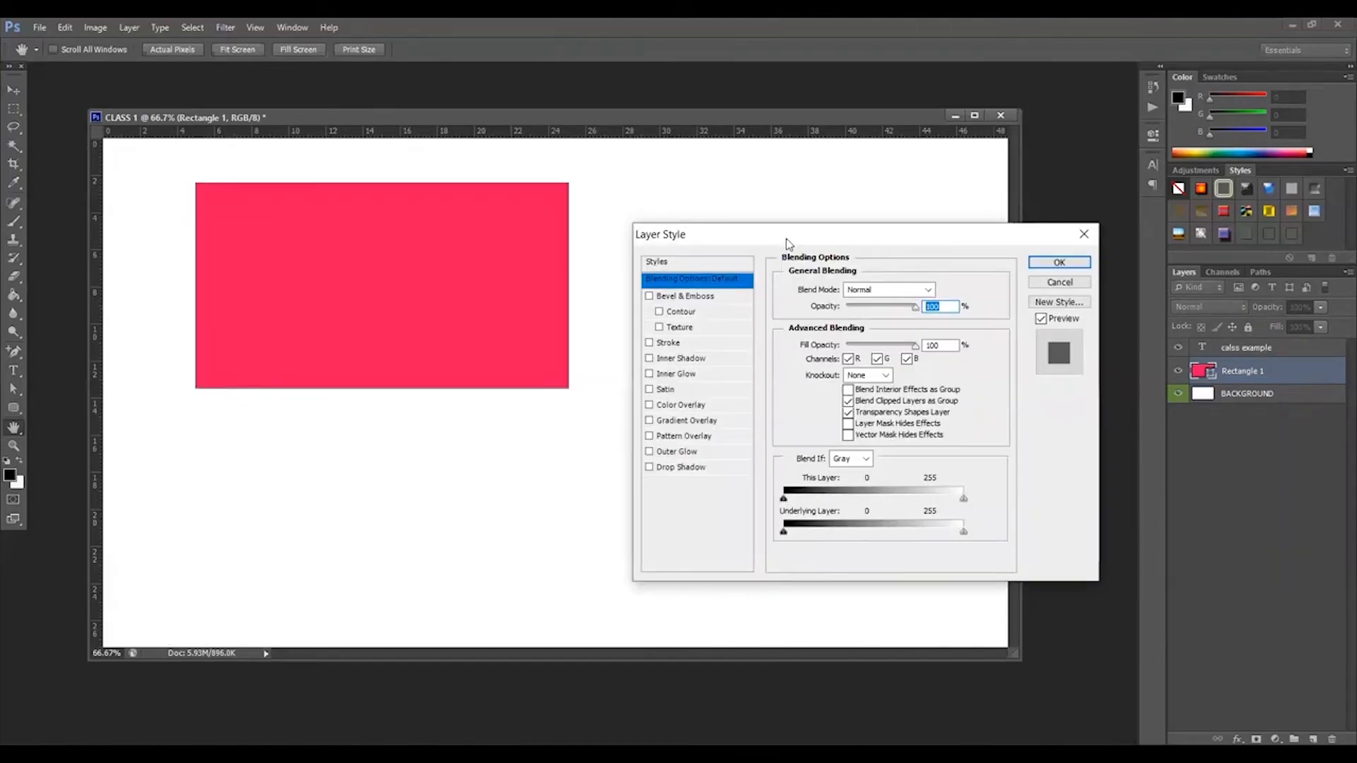
pyautogui.moveTo(786, 239); pyautogui.dragTo(862, 222)
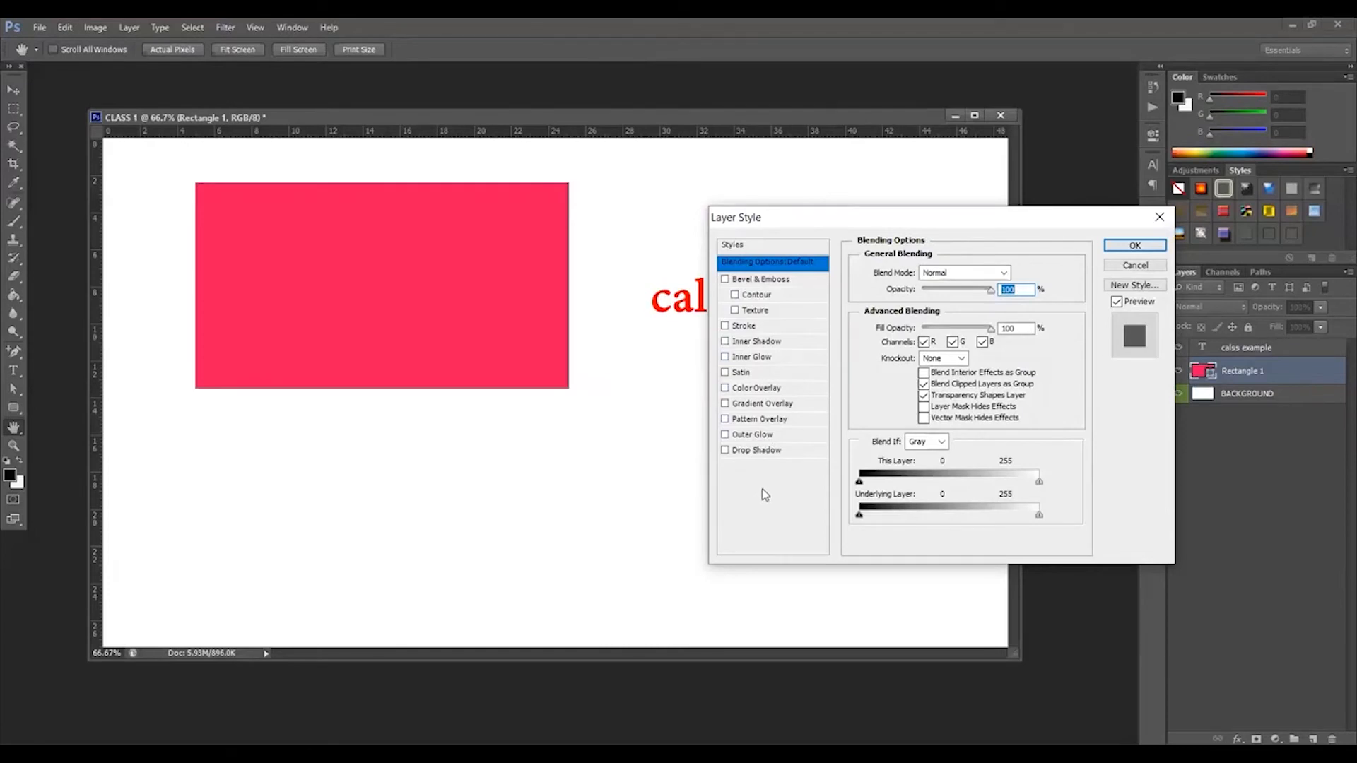
pyautogui.click(755, 453)
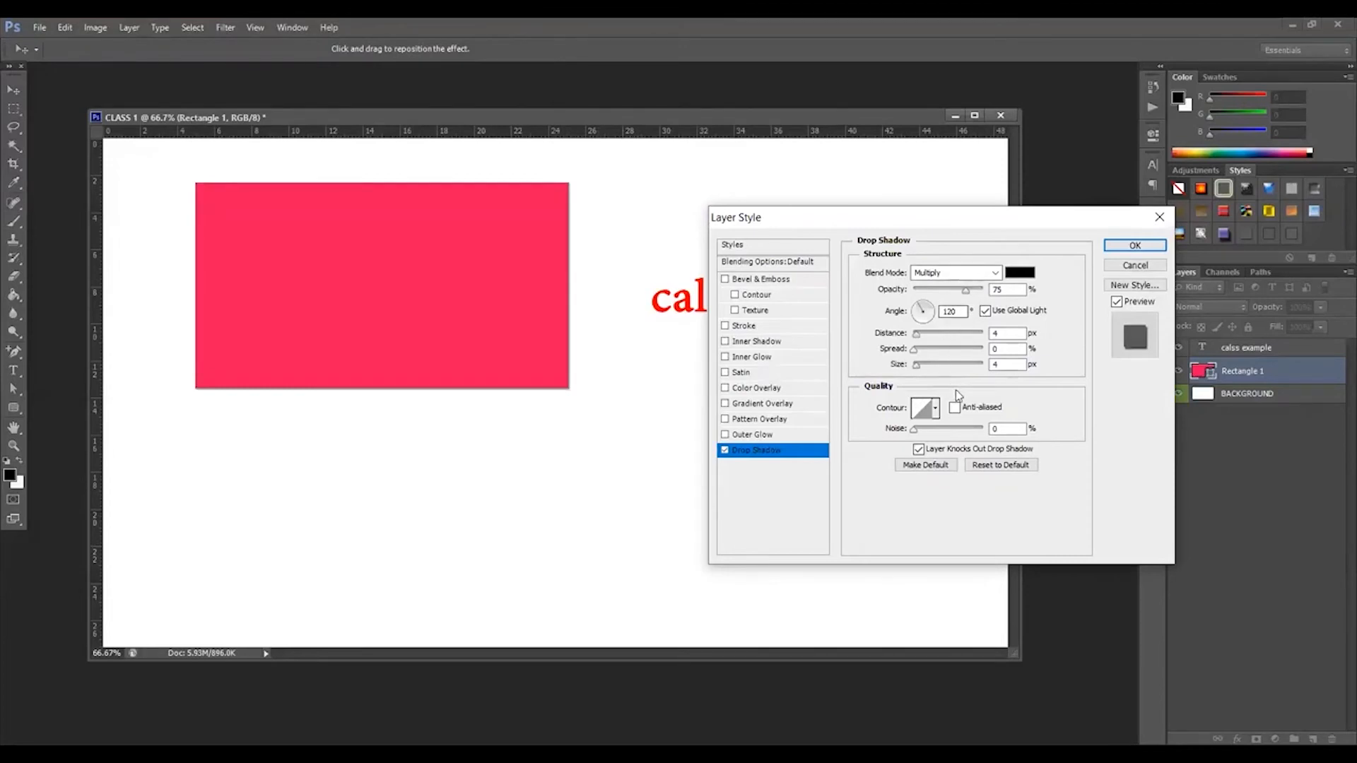
# Step: Set the drop shadow's colour to bright cyan #00f7ff and increase the shadow's size
pyautogui.click(1020, 273)
pyautogui.click(1041, 323)
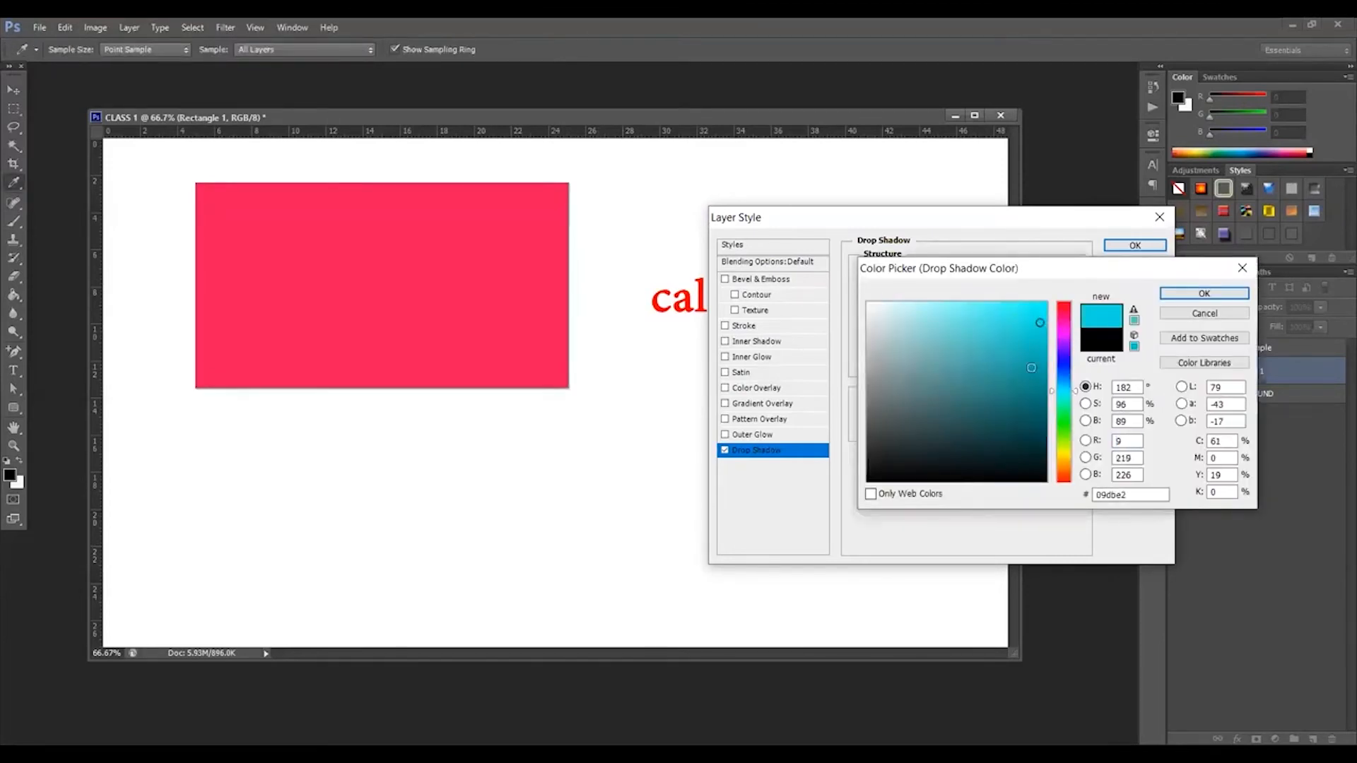
pyautogui.moveTo(1041, 323); pyautogui.dragTo(1047, 302)
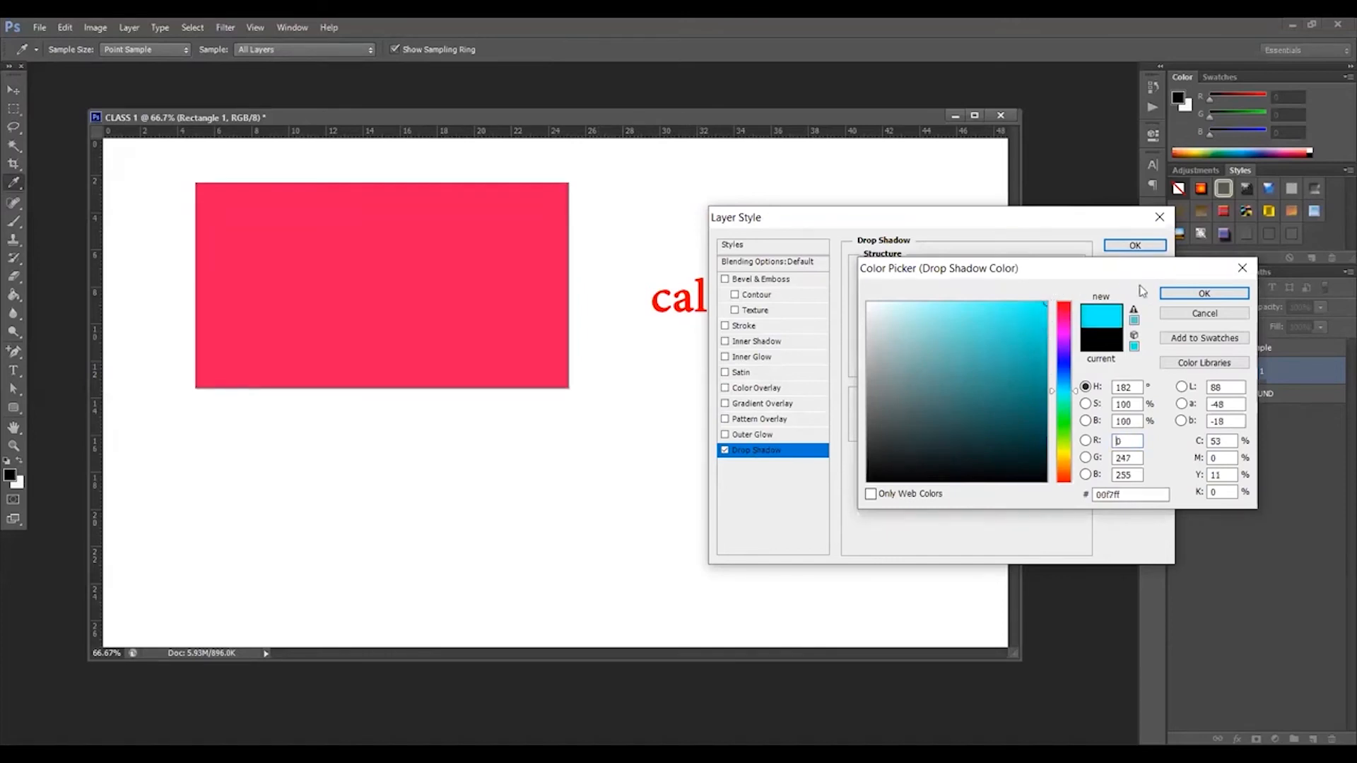
pyautogui.click(1195, 295)
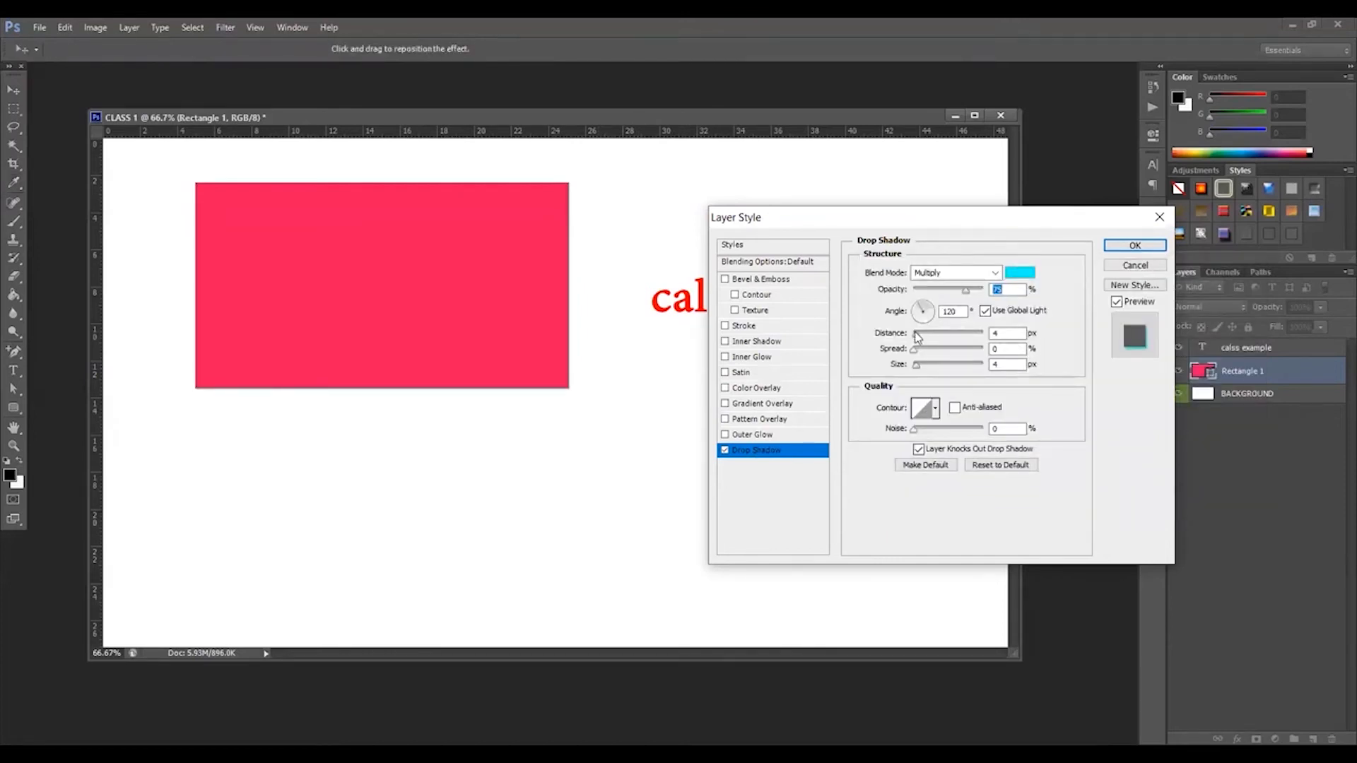
pyautogui.moveTo(919, 367); pyautogui.dragTo(933, 366)
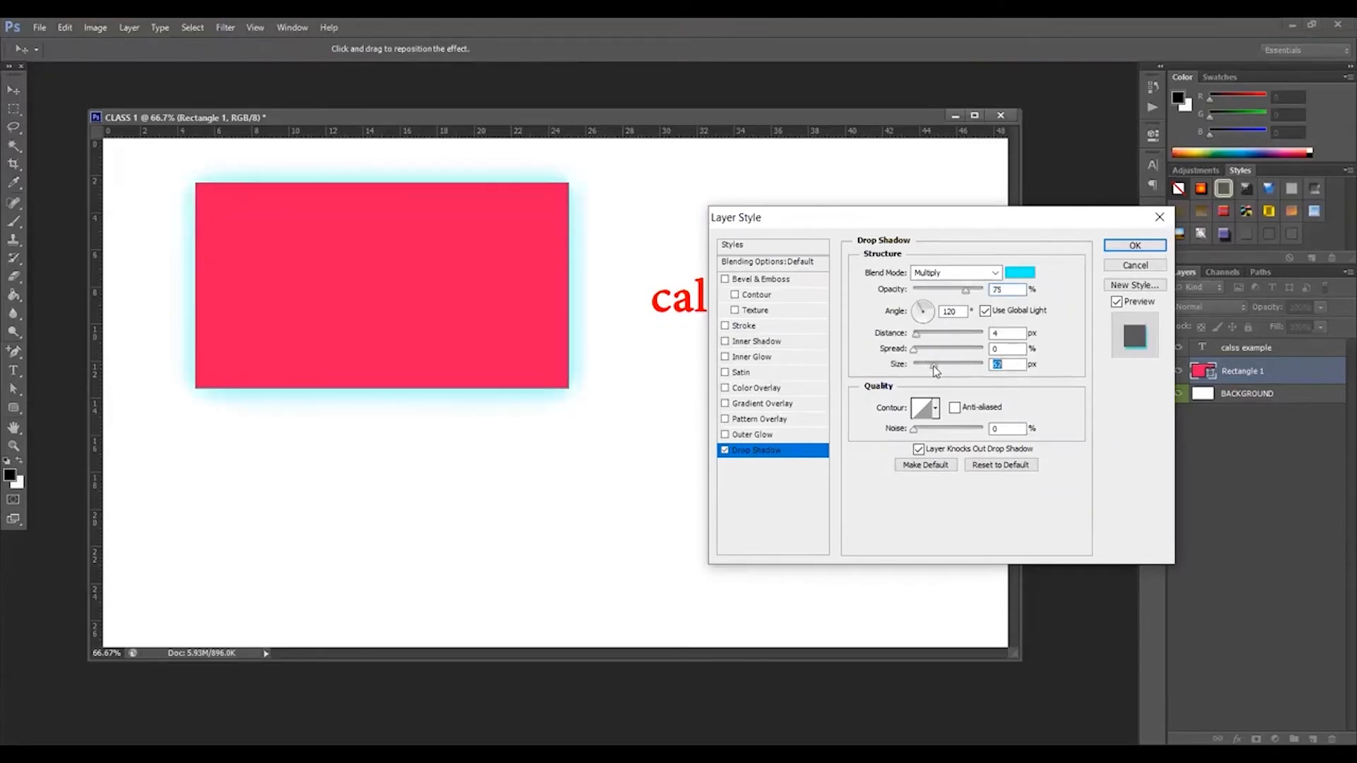
pyautogui.moveTo(933, 366); pyautogui.dragTo(926, 367)
# Step: Set the drop shadow to black (#000000) with a size of 38 px and a distance of 0 px
pyautogui.click(1019, 278)
pyautogui.moveTo(986, 436); pyautogui.dragTo(1058, 521)
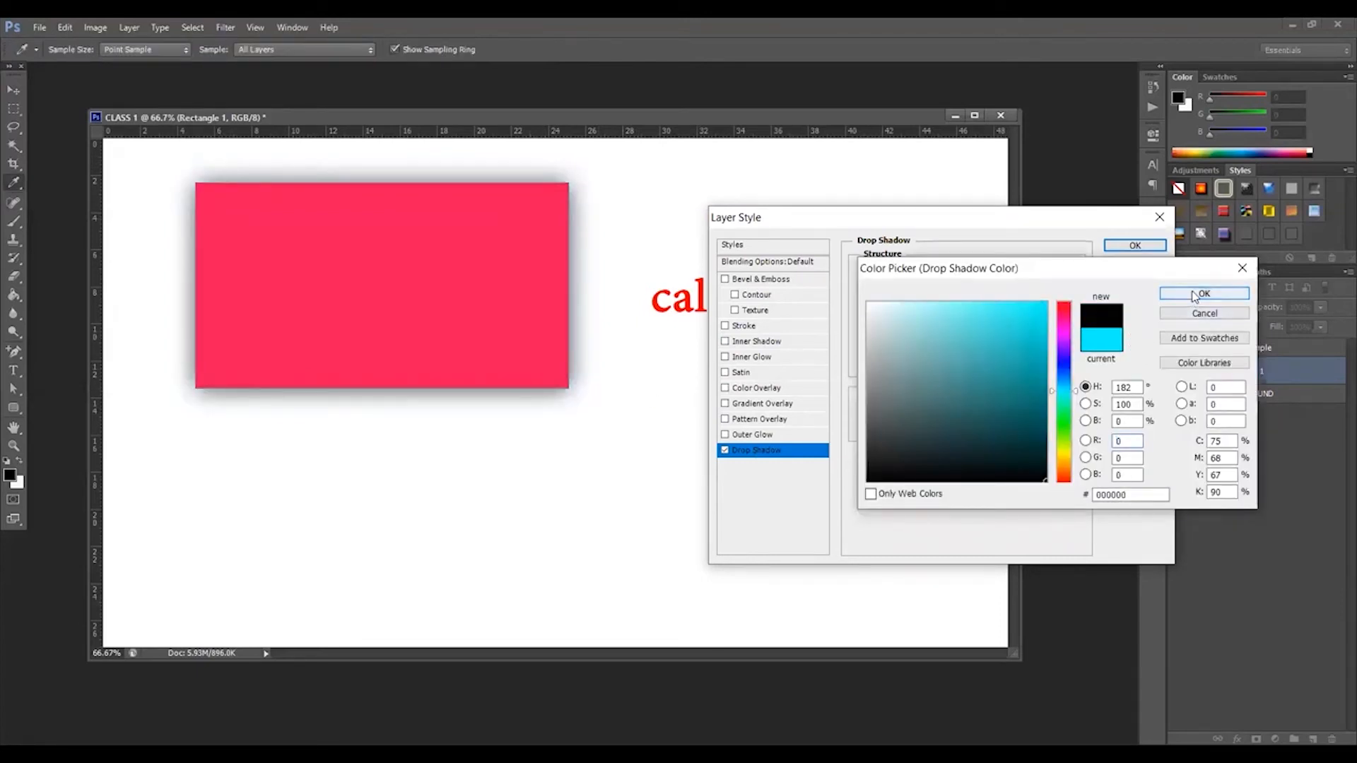
pyautogui.click(1194, 295)
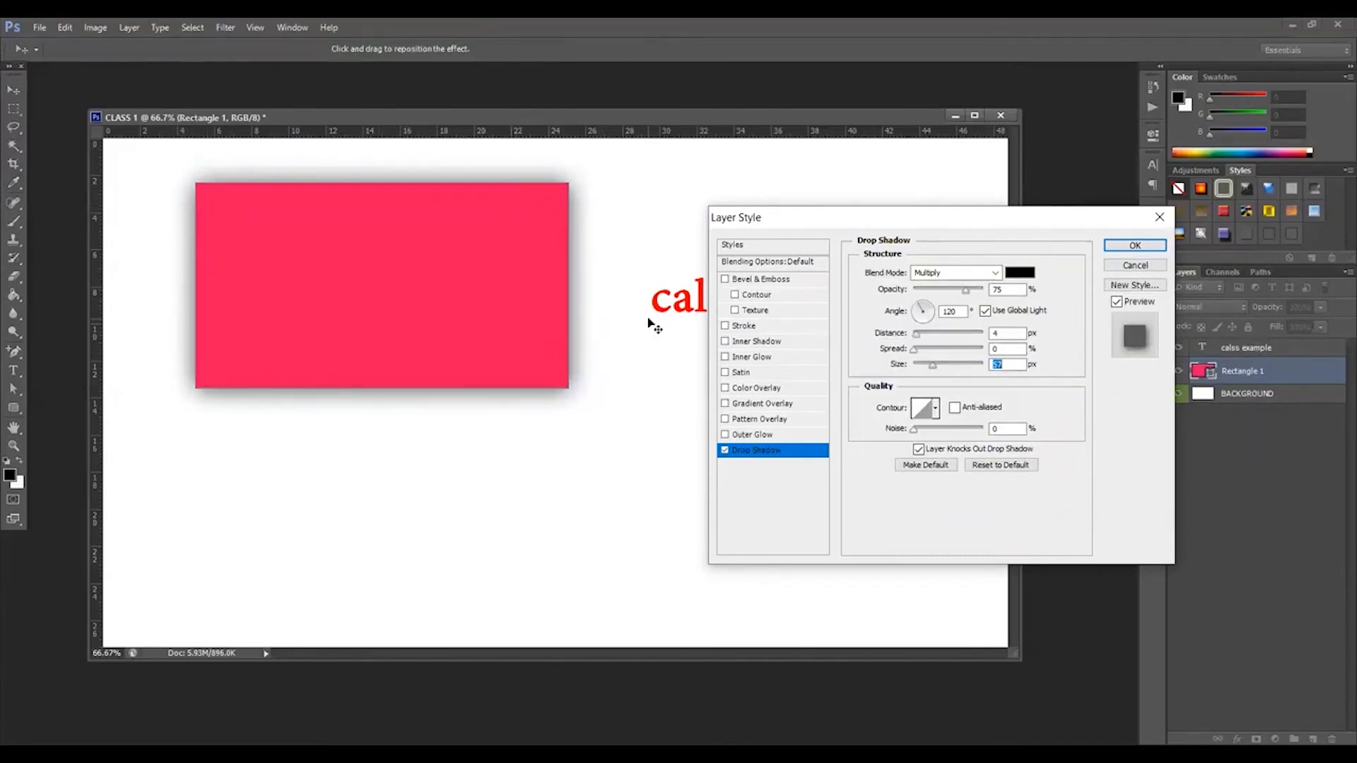
pyautogui.moveTo(932, 365); pyautogui.dragTo(912, 335)
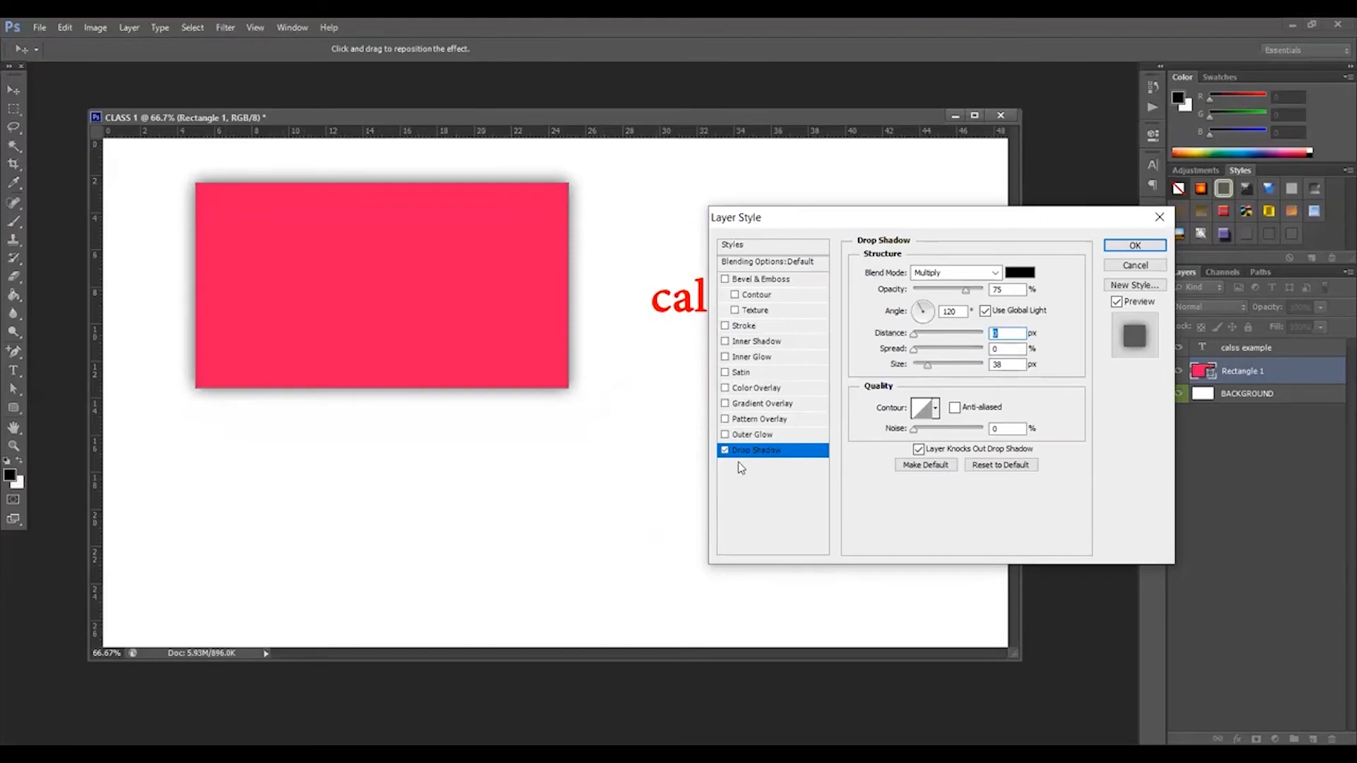
# Step: Add a Stroke effect to the rectangle, trying a size of 15 px and settling on 5 px
pyautogui.click(726, 327)
pyautogui.click(742, 333)
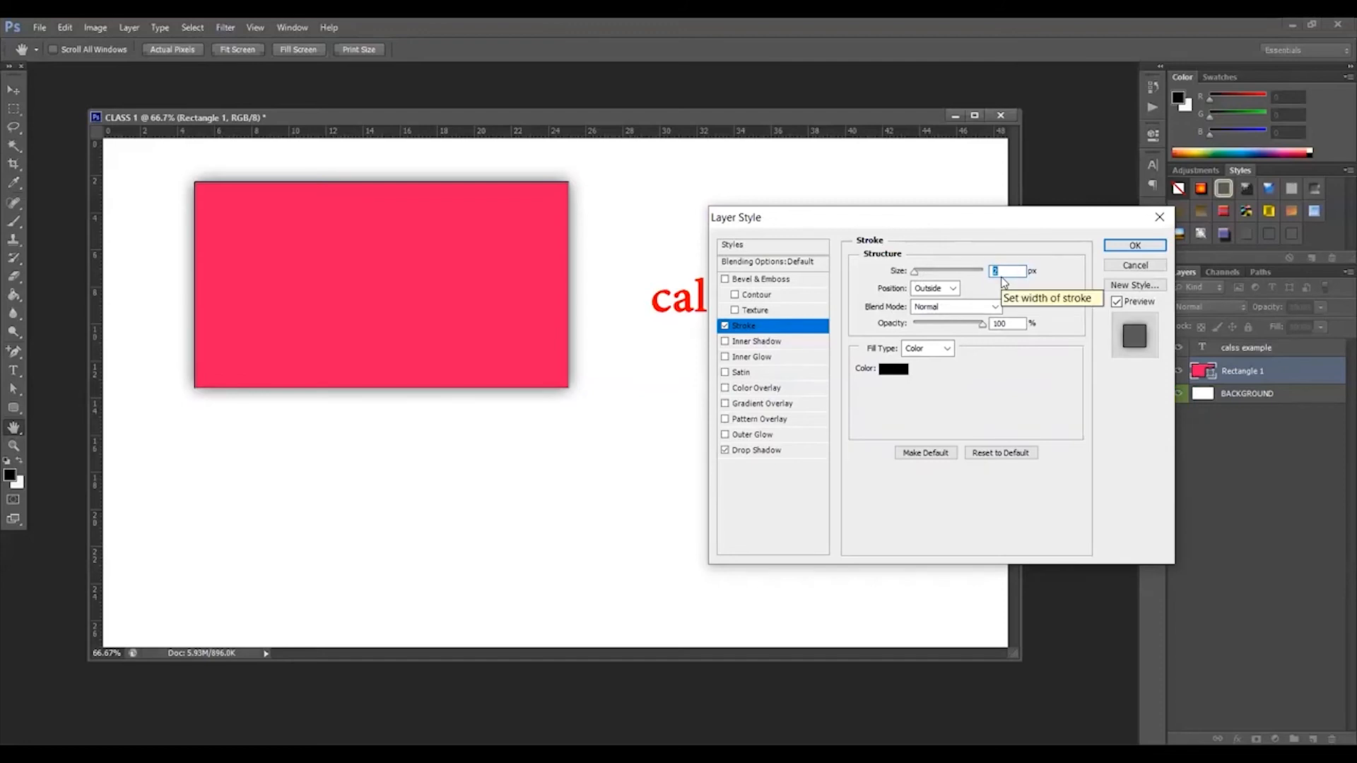
pyautogui.write('15')
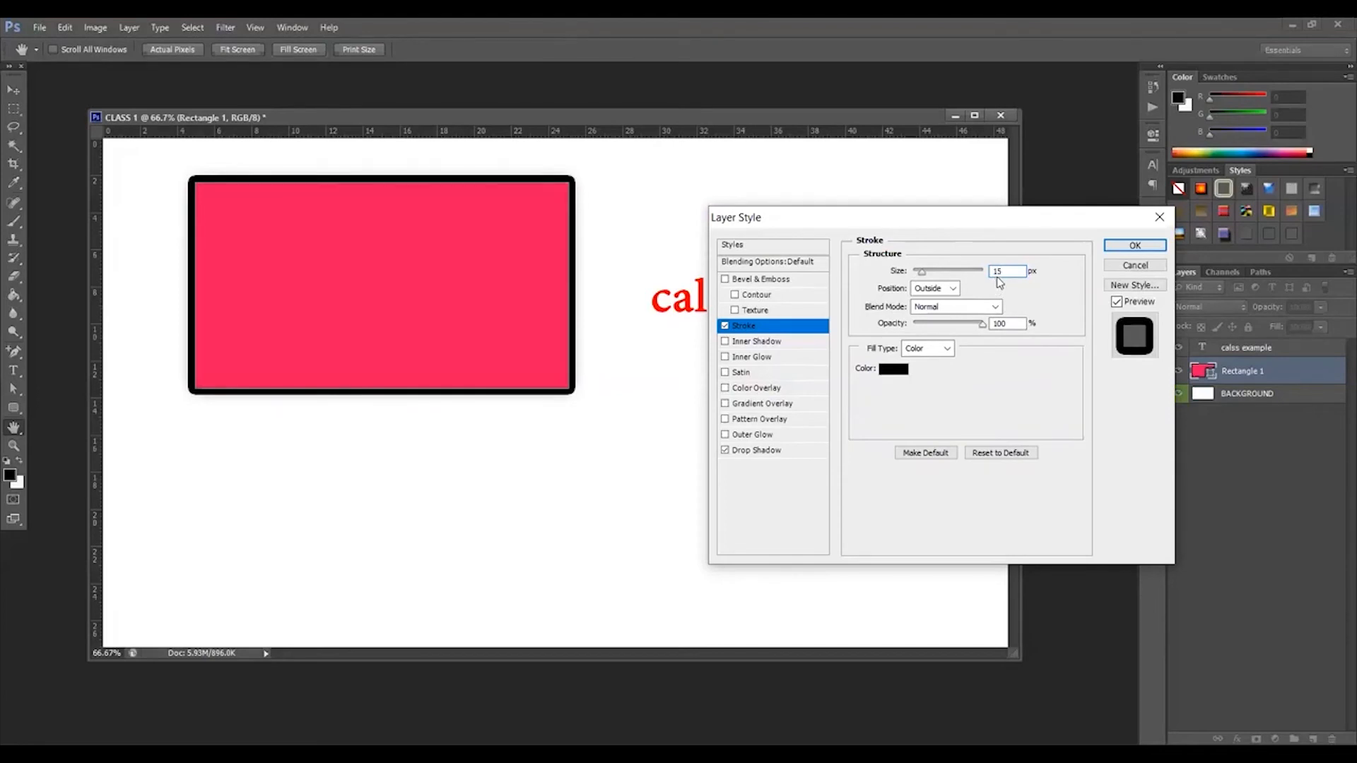
pyautogui.write('5')
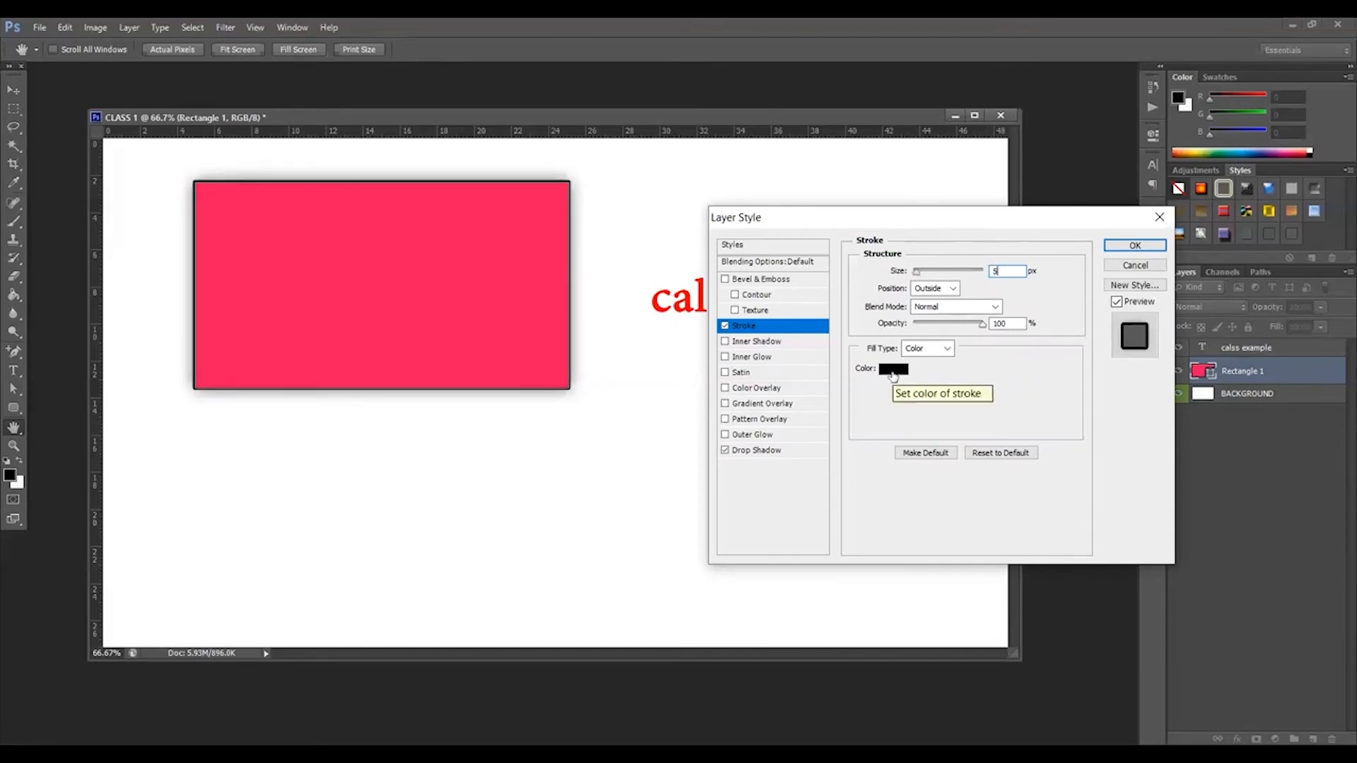
# Step: Examine the colour choices for the rectangle's stroke and keep black (#000000)
pyautogui.click(893, 372)
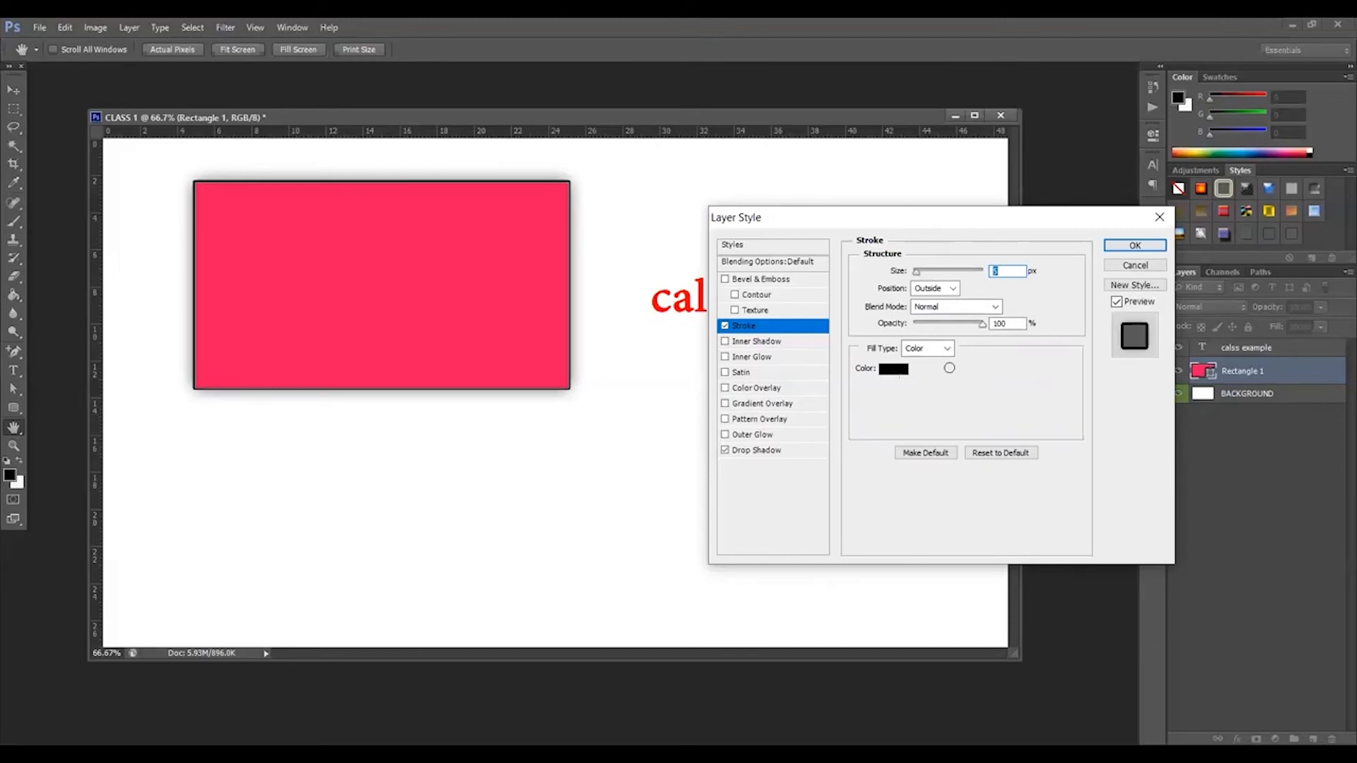
pyautogui.moveTo(985, 277)
pyautogui.mouseDown()
pyautogui.moveTo(1005, 352)
pyautogui.moveTo(963, 273)
pyautogui.mouseUp()
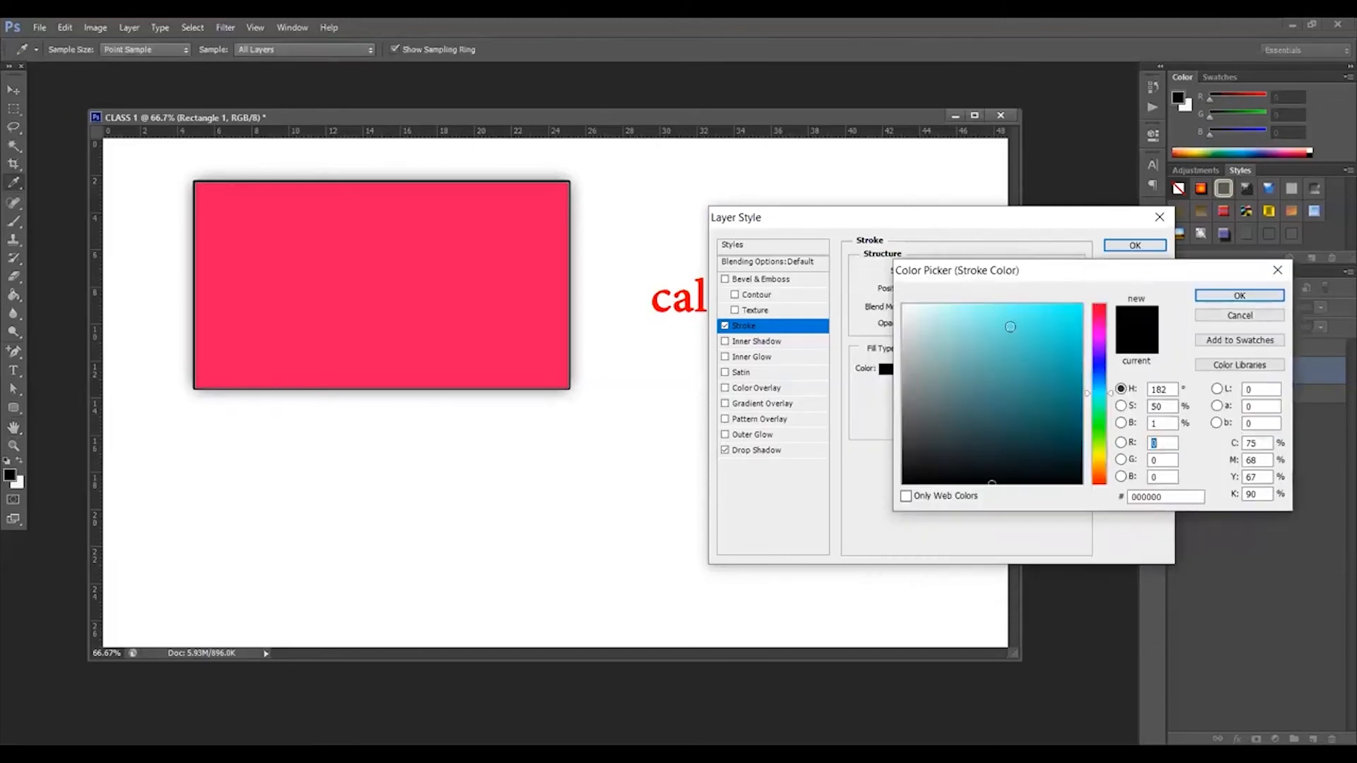
pyautogui.click(1219, 296)
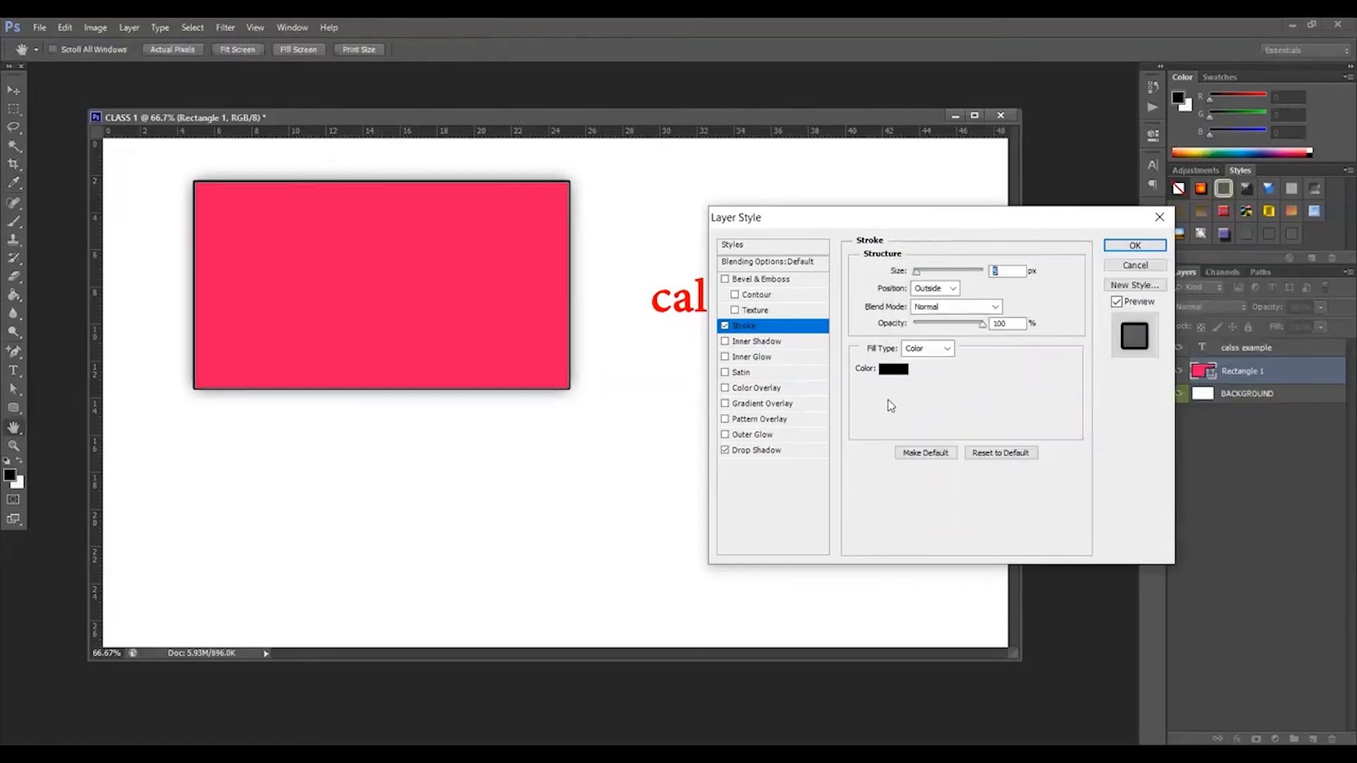
# Step: Enable the Color Overlay effect on the rectangle
pyautogui.click(726, 389)
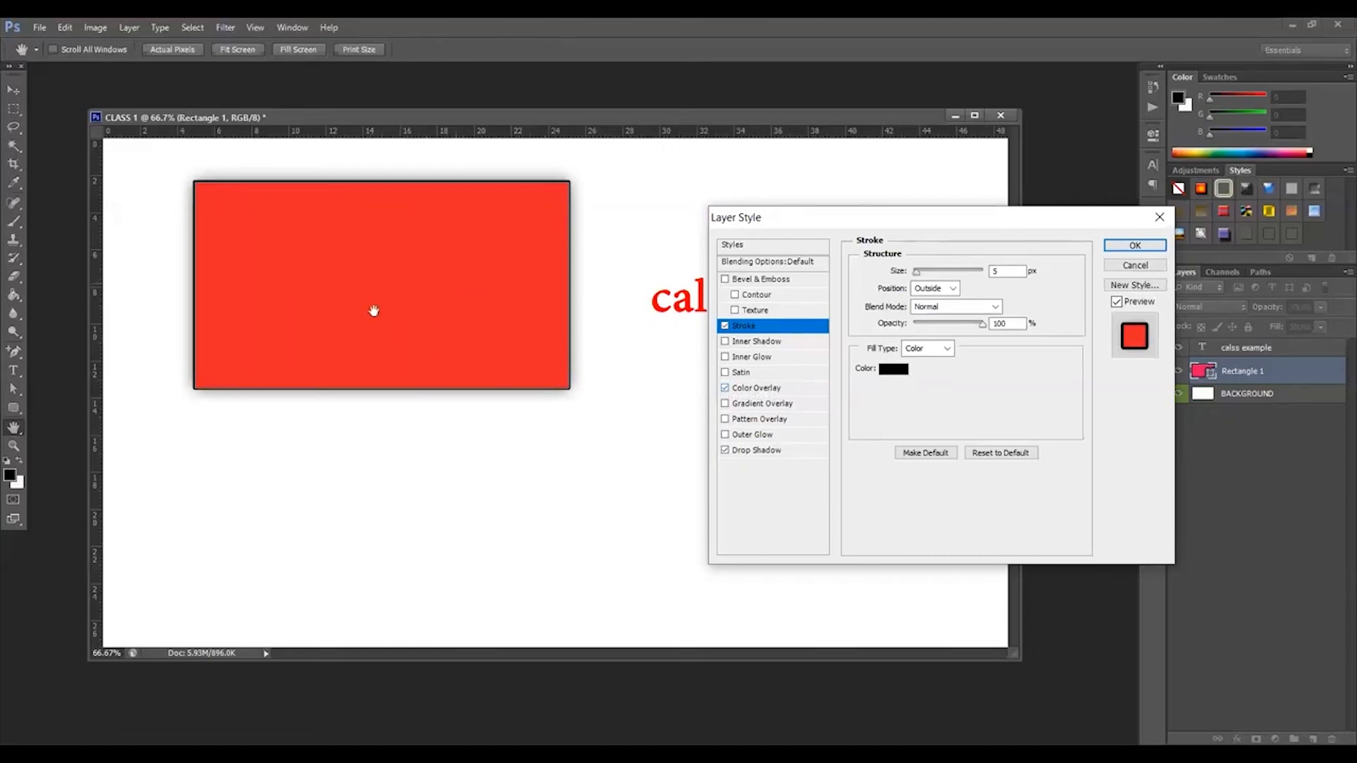
# Step: Set the colour of the rectangle's Color Overlay to bright green (#13e139)
pyautogui.click(756, 388)
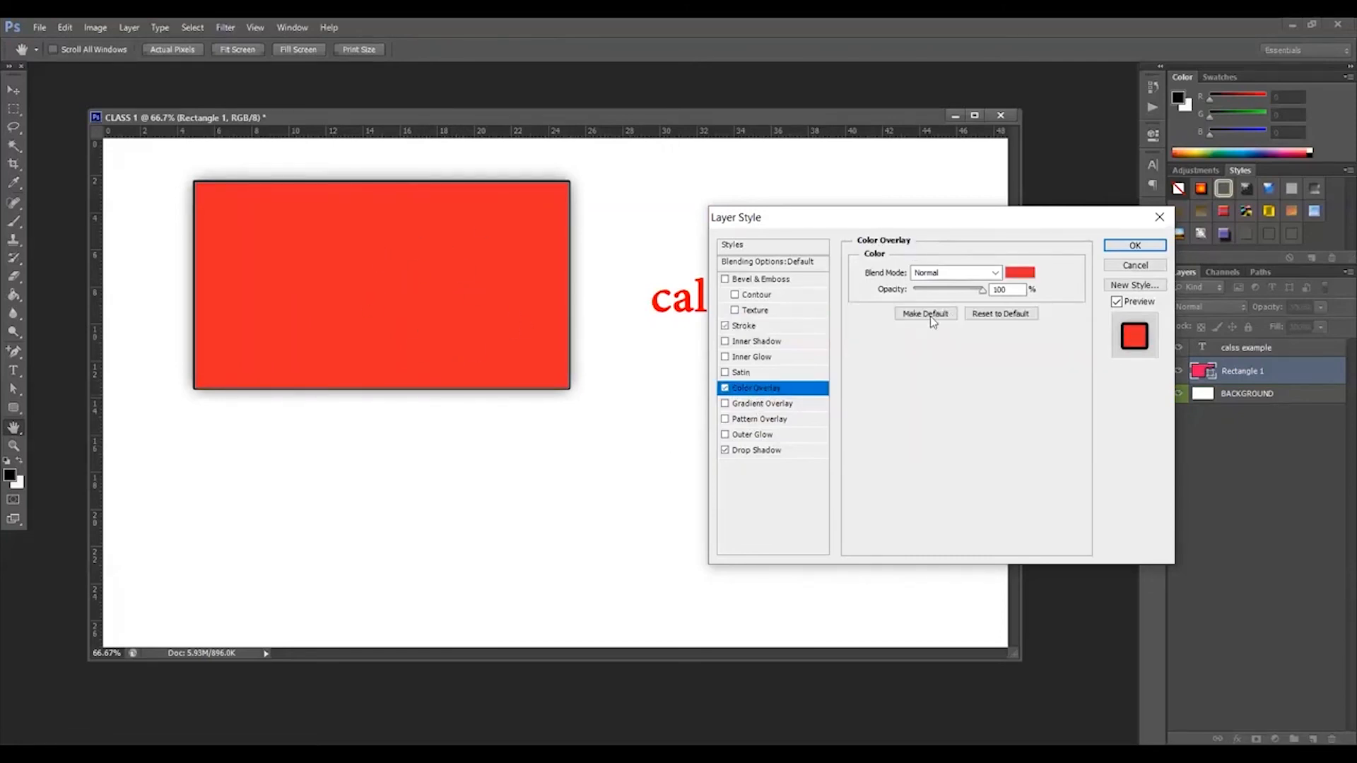
pyautogui.click(1024, 276)
pyautogui.click(1033, 439)
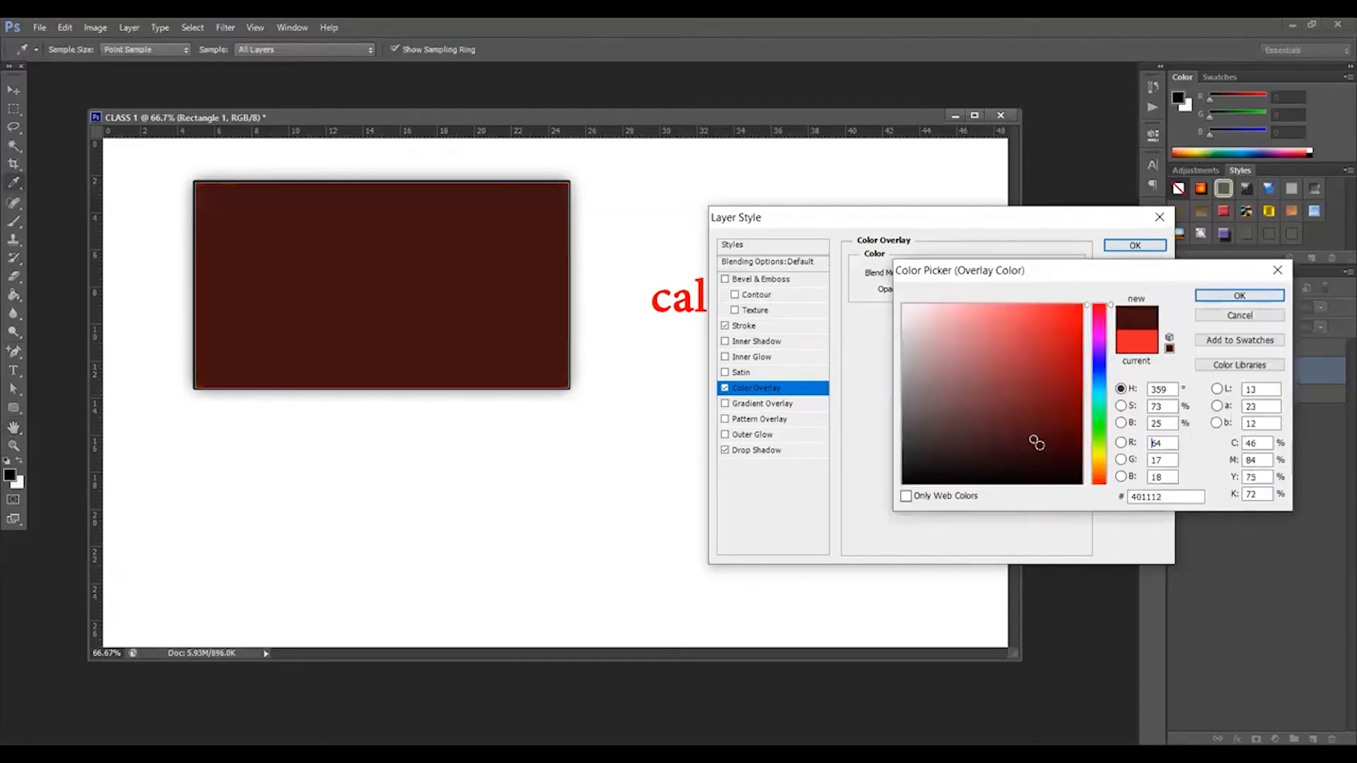
pyautogui.click(1101, 418)
pyautogui.click(1072, 364)
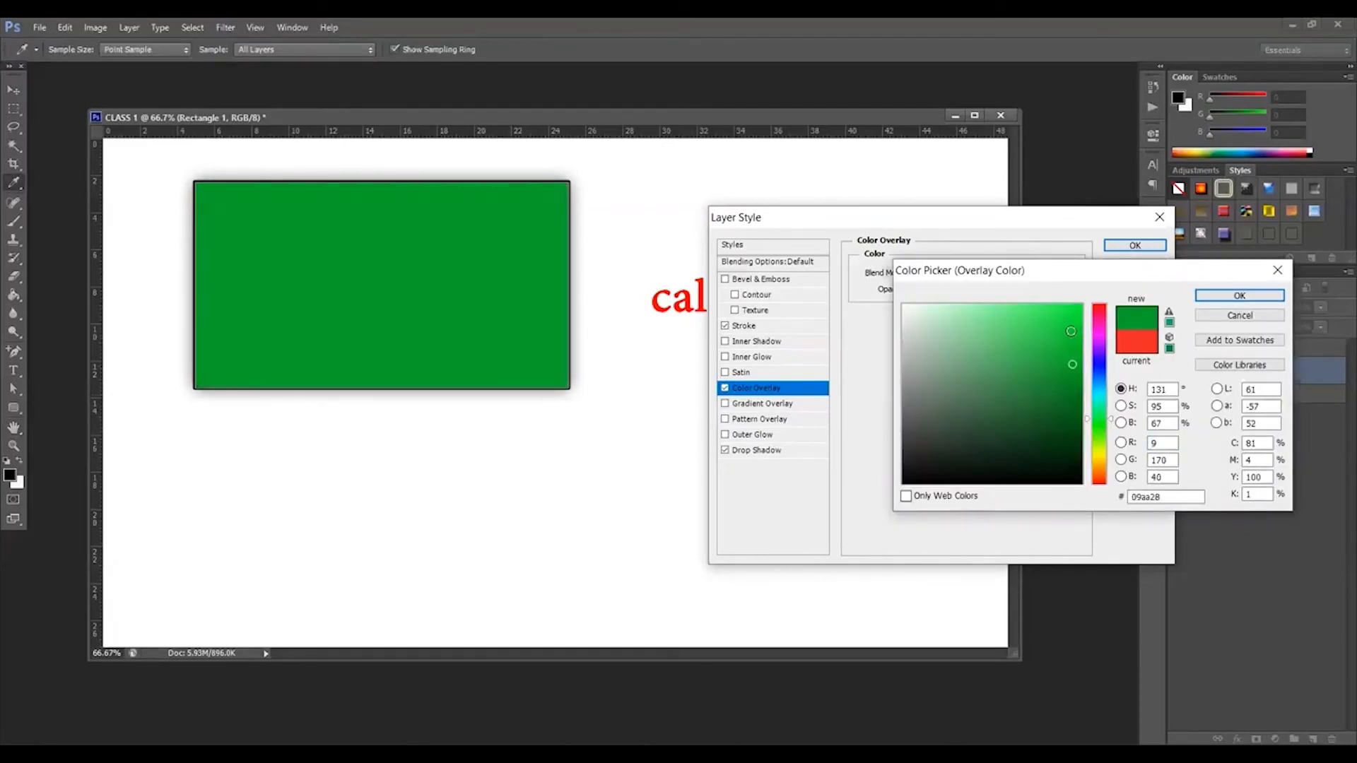
pyautogui.click(1068, 325)
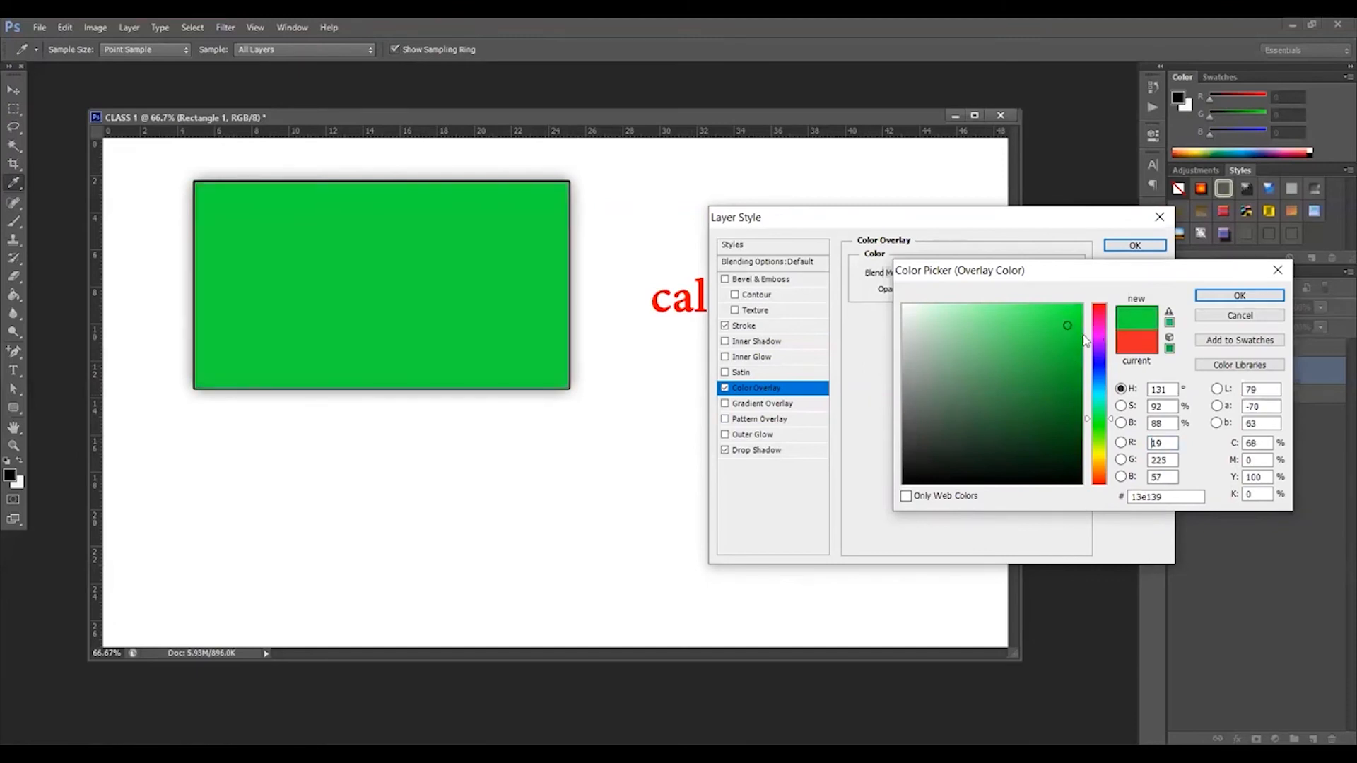
pyautogui.click(1219, 295)
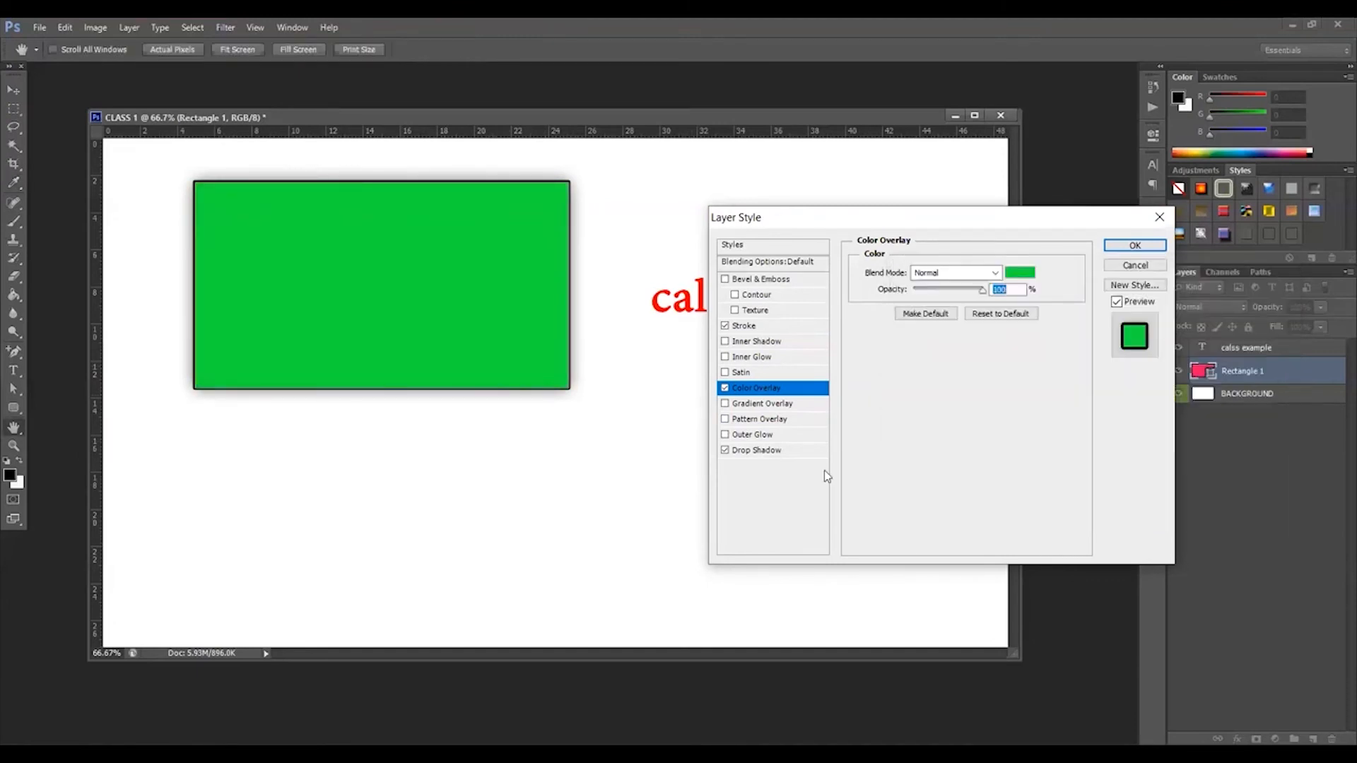
# Step: Turn off the rectangle's Color Overlay and enable Gradient Overlay in its place
pyautogui.click(726, 388)
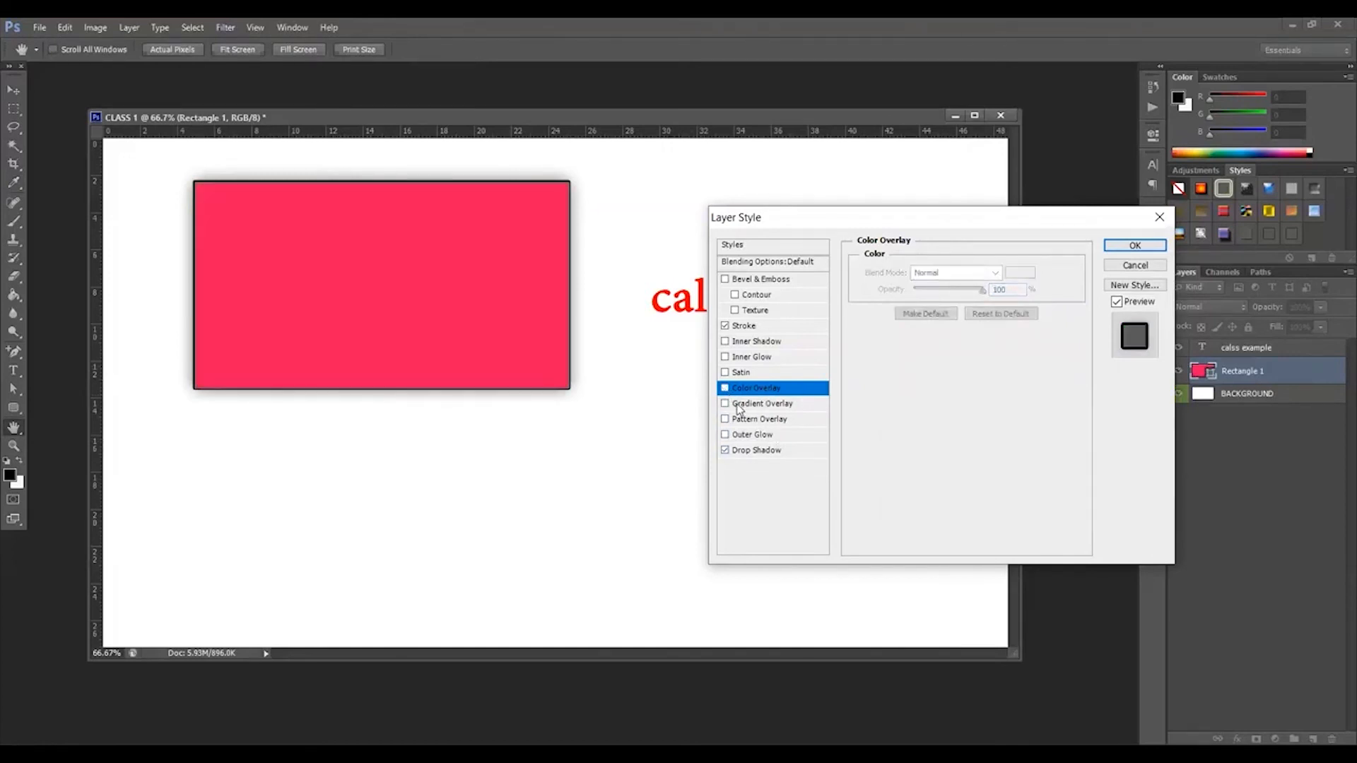
pyautogui.click(725, 404)
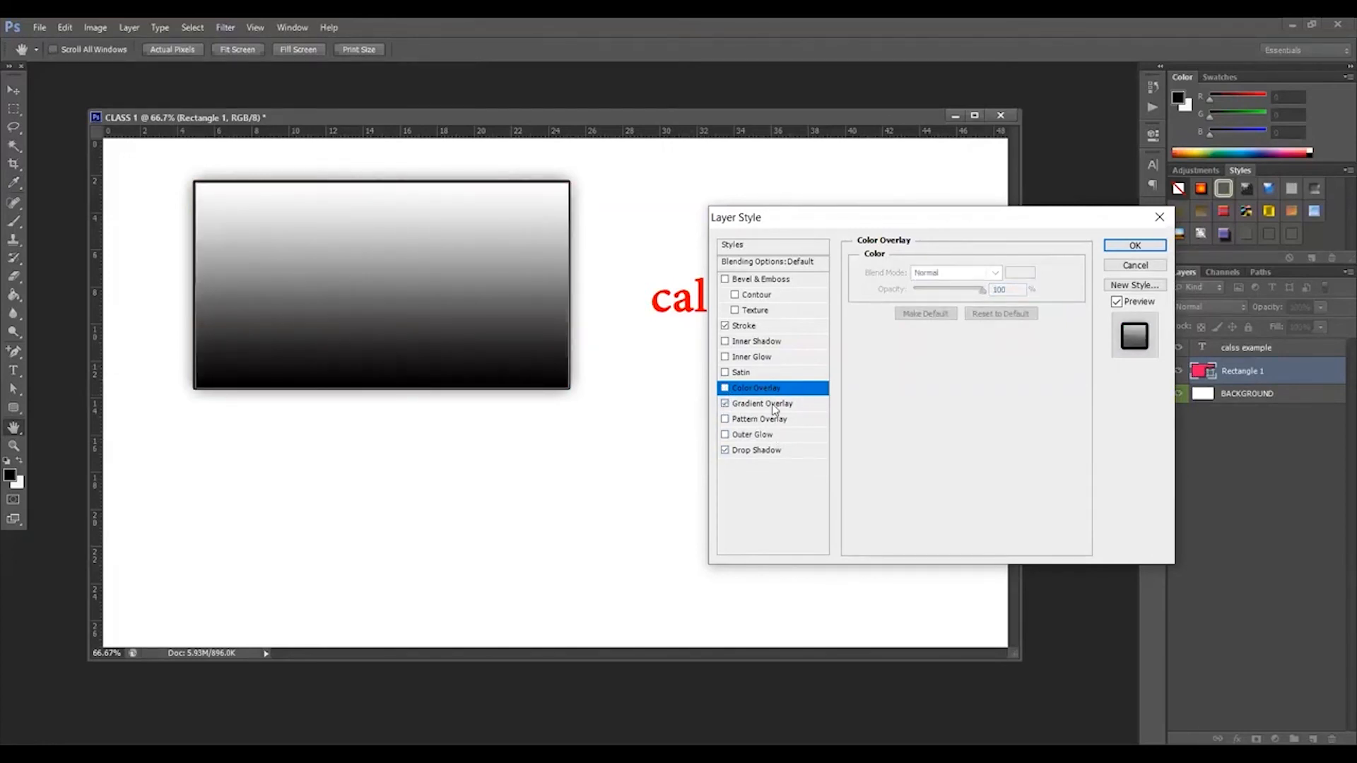
pyautogui.click(762, 408)
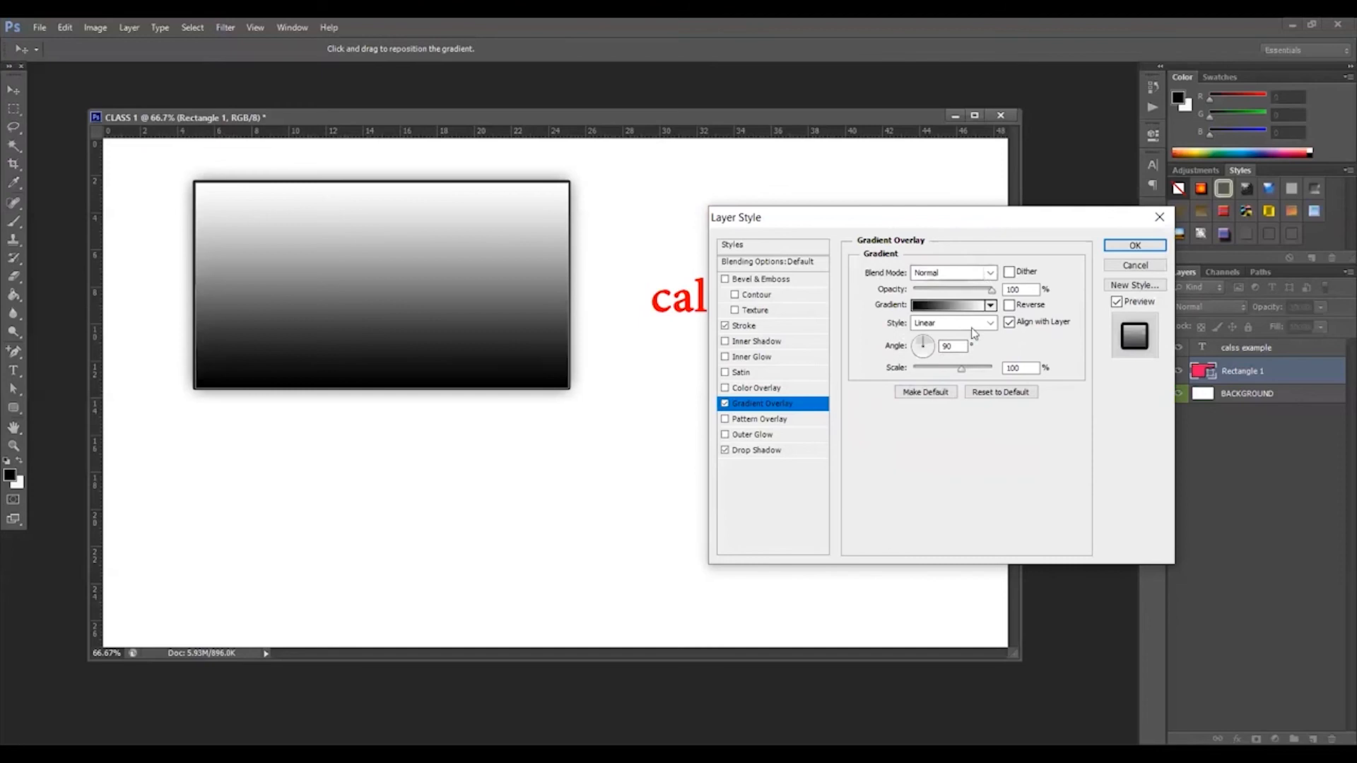
# Step: Edit the overlay gradient and set its starting colour stop (location 0%) to red (#ff0000)
pyautogui.click(932, 305)
pyautogui.click(925, 311)
pyautogui.moveTo(735, 219); pyautogui.dragTo(782, 133)
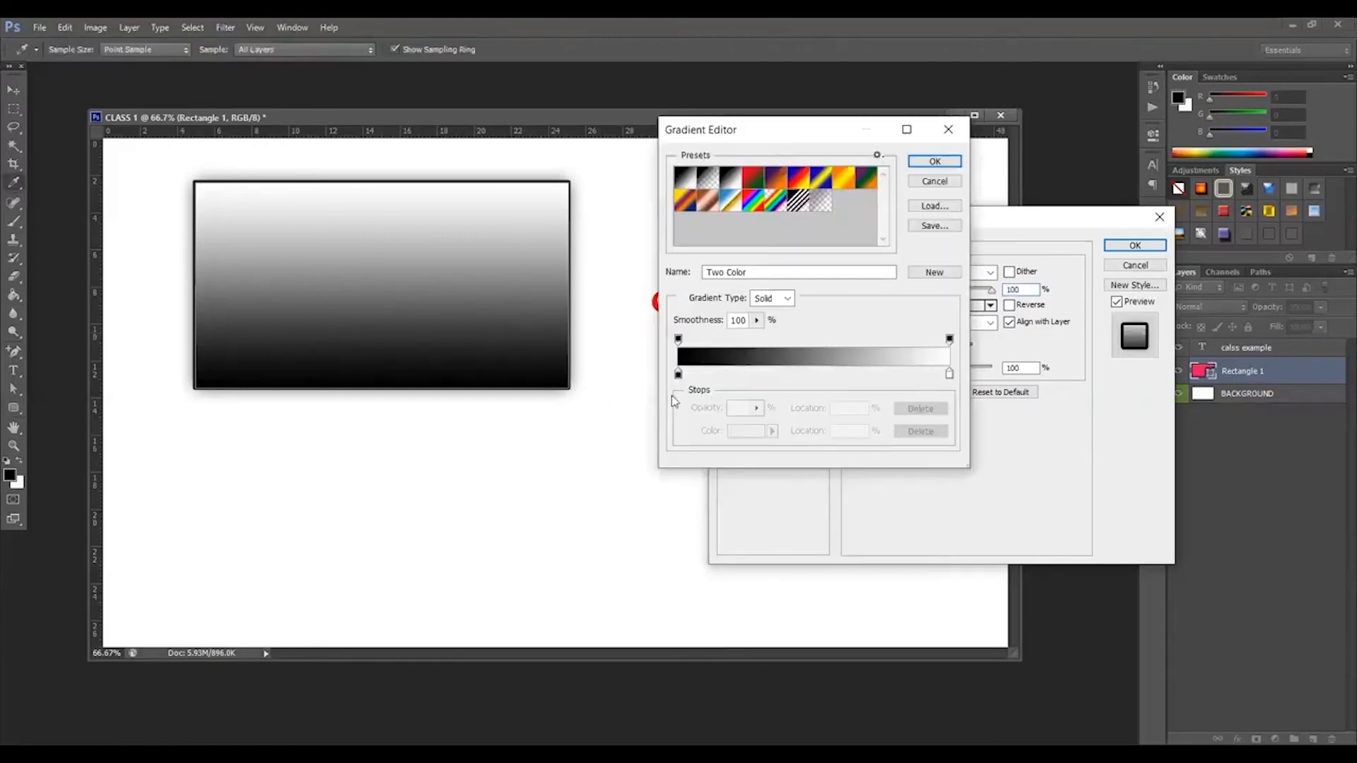
pyautogui.click(679, 374)
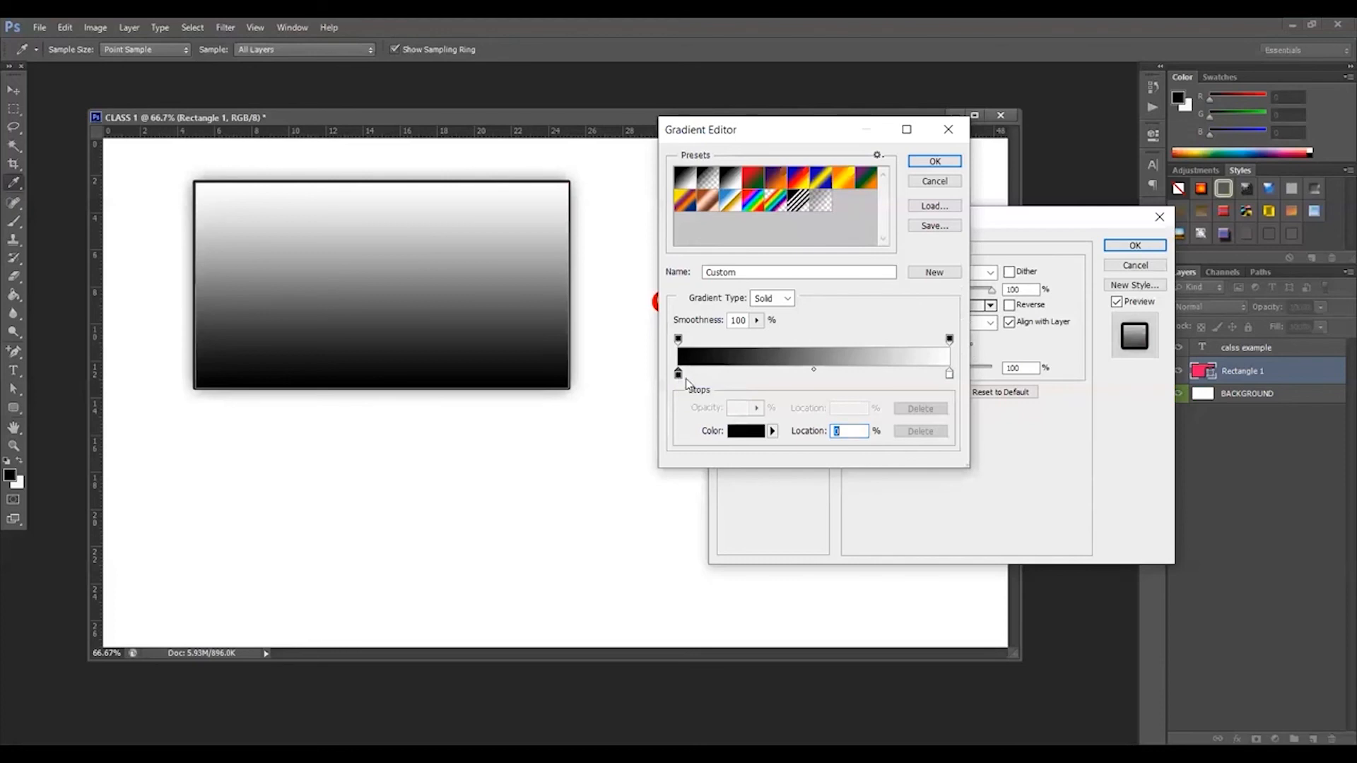
pyautogui.click(742, 431)
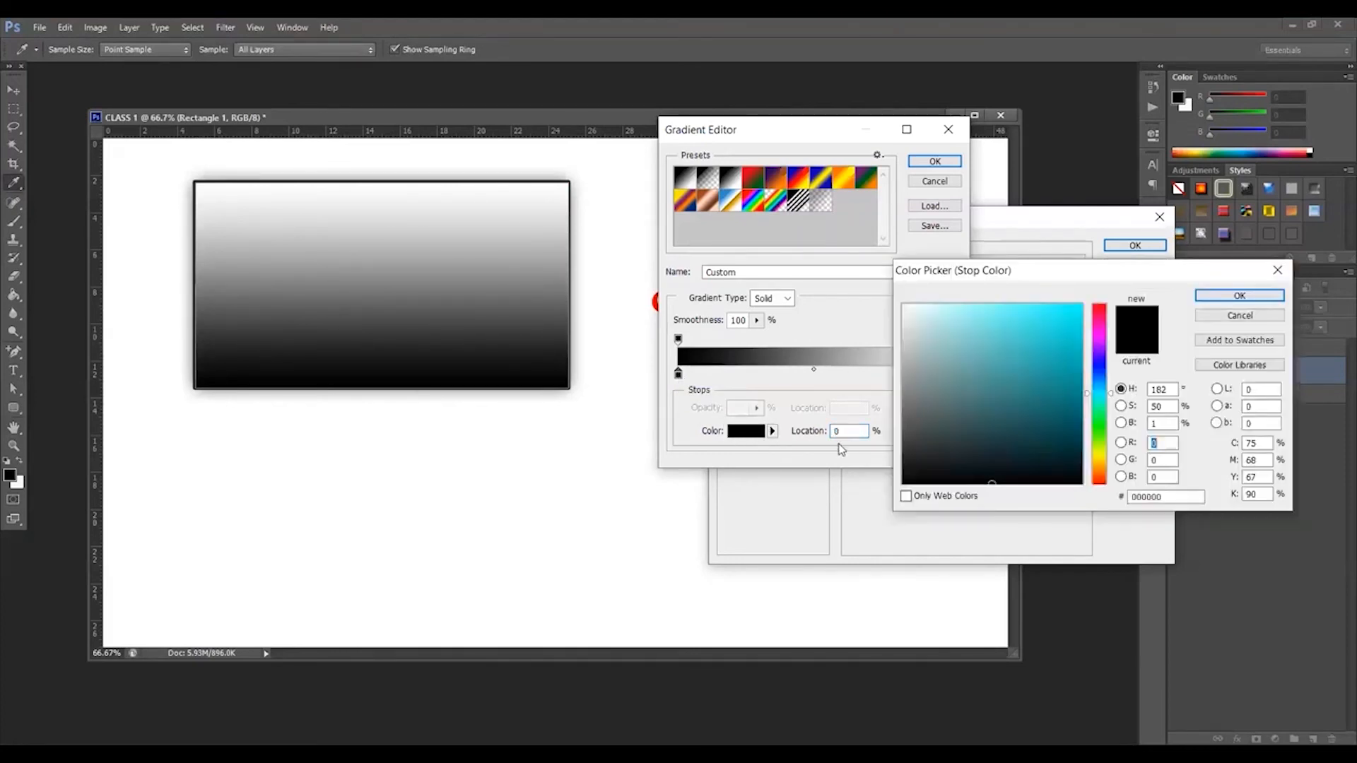
pyautogui.click(1101, 470)
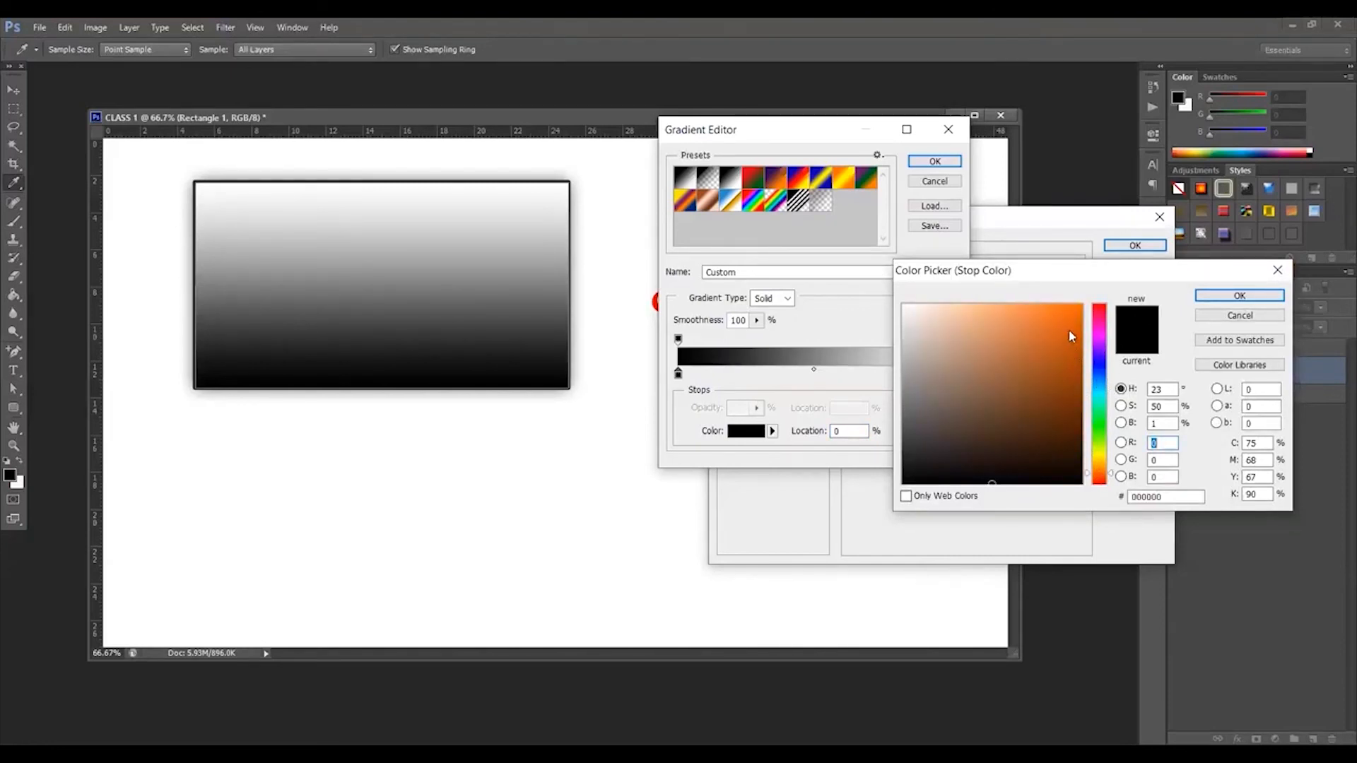
pyautogui.click(1105, 305)
pyautogui.click(1081, 305)
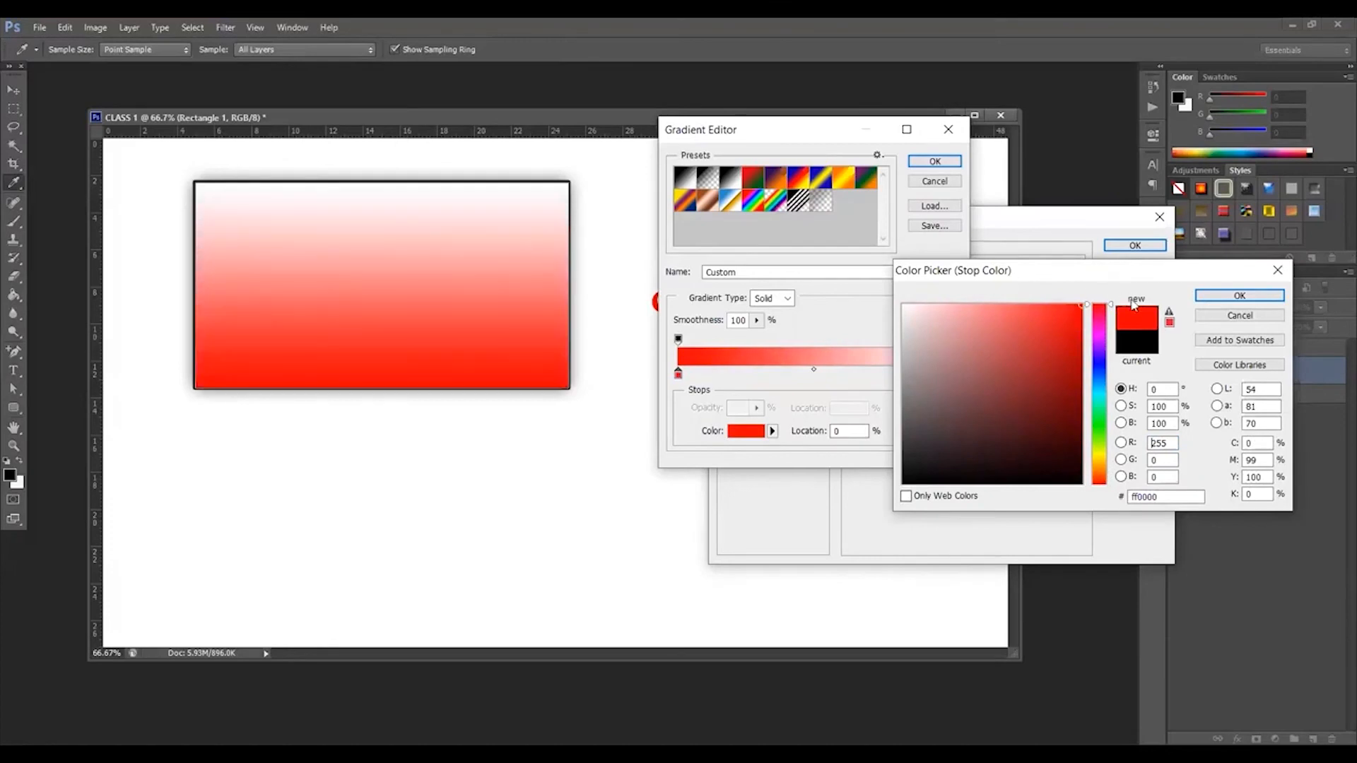
pyautogui.click(1232, 296)
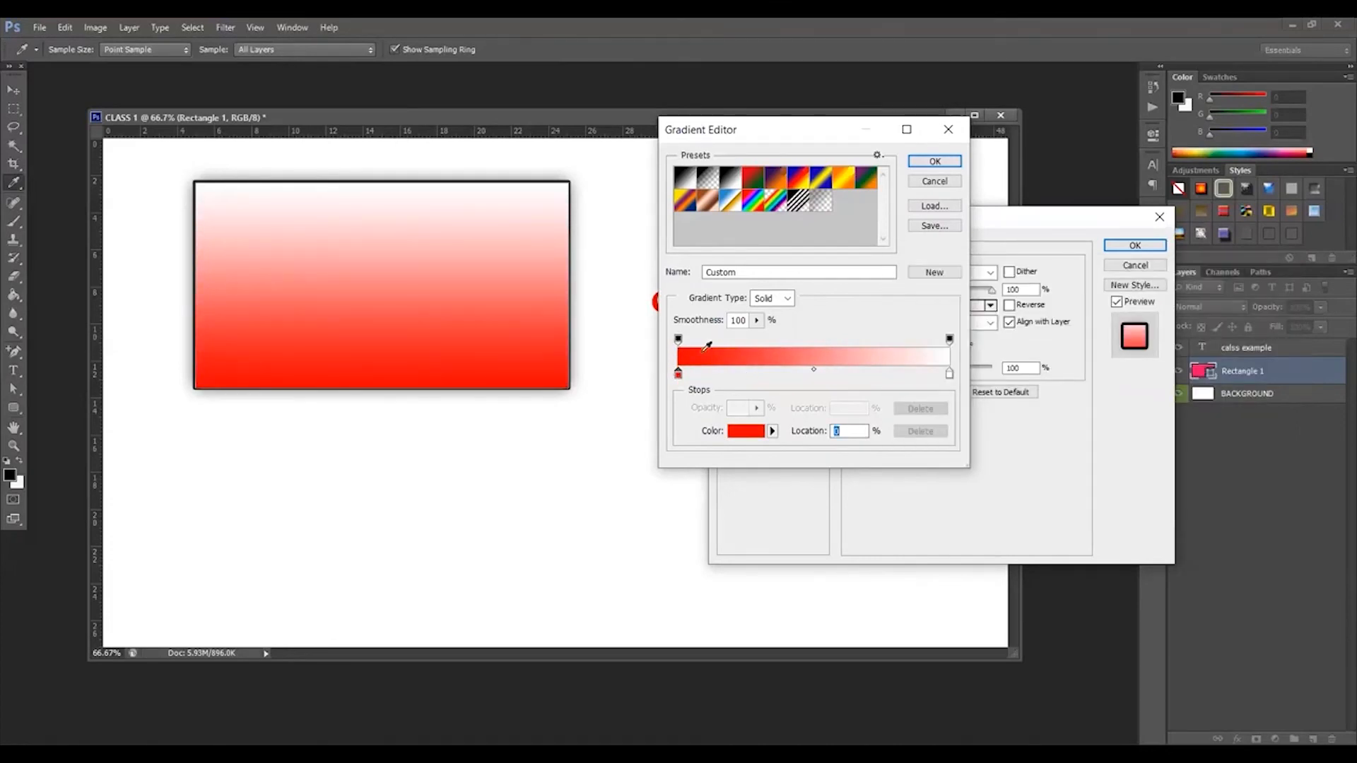
# Step: Set the gradient's end colour stop (location 100%) to blue (#0600f3)
pyautogui.click(950, 375)
pyautogui.click(747, 432)
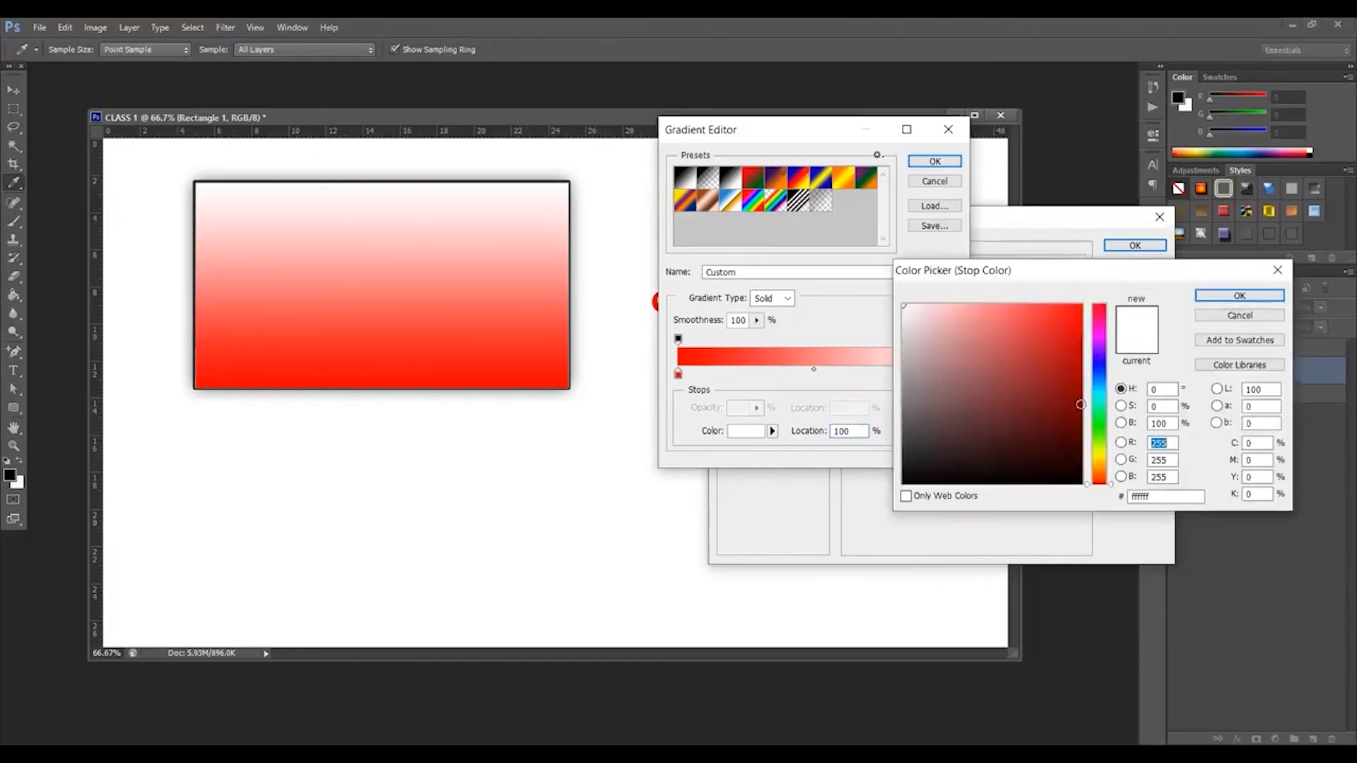
pyautogui.moveTo(1053, 464); pyautogui.dragTo(1105, 506)
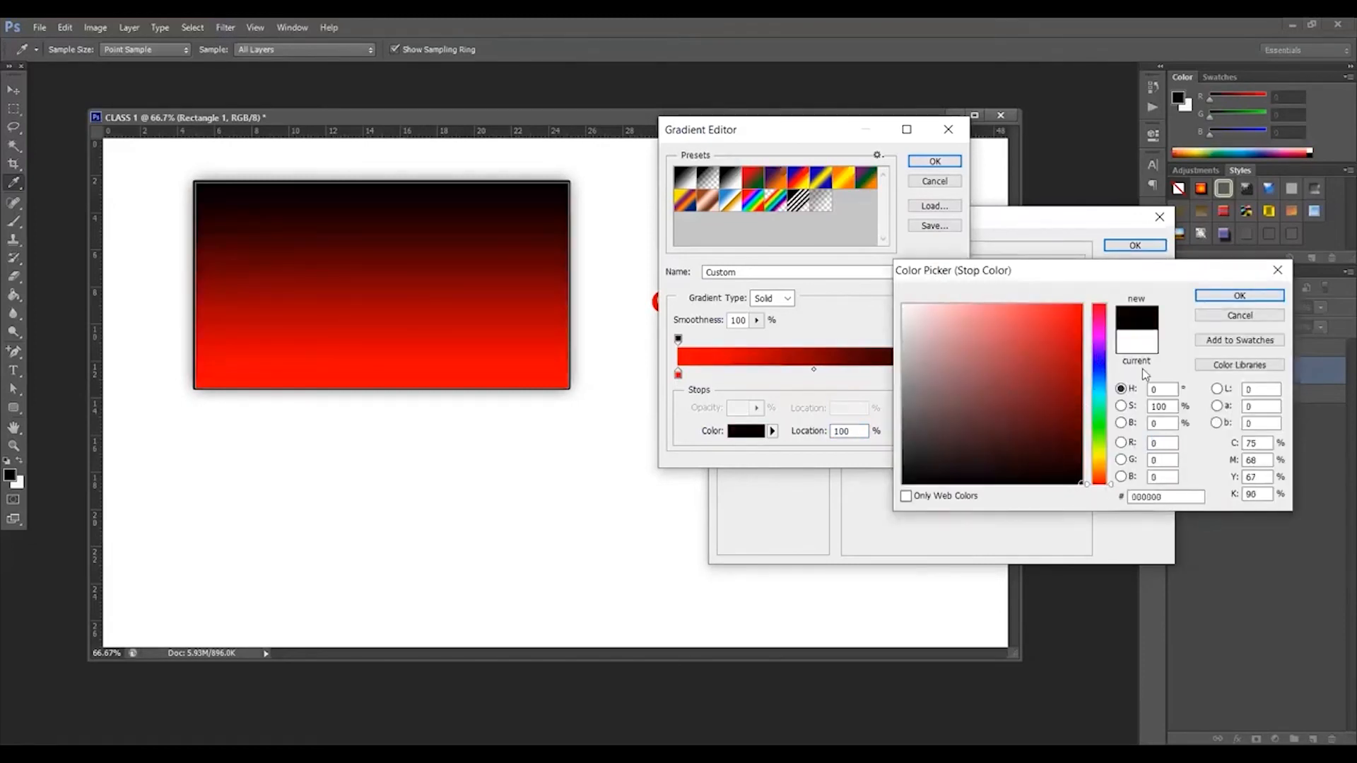
pyautogui.click(1102, 365)
pyautogui.click(1081, 313)
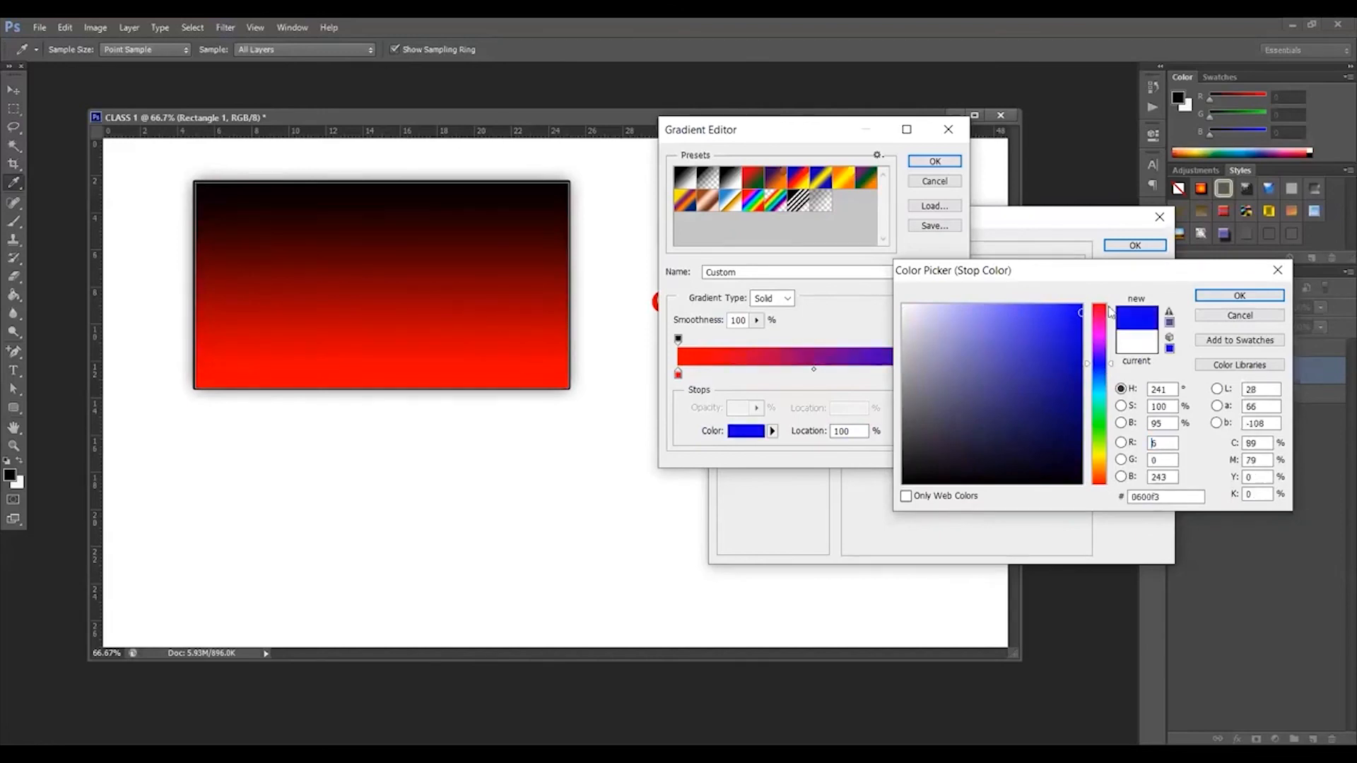
pyautogui.click(1236, 296)
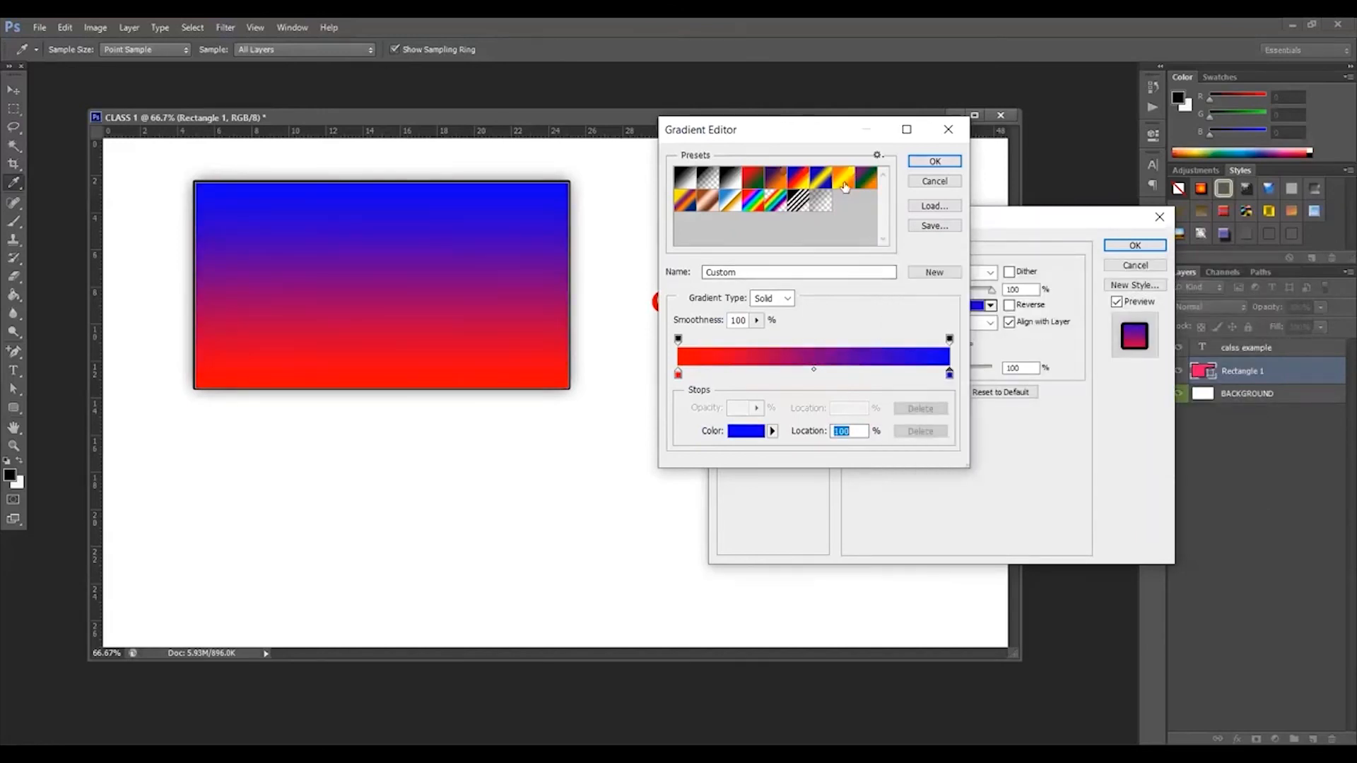
# Step: Try several gradient presets, including Blue, Yellow, Blue, Spectrum and Violet, Green, Orange, and settle on Black, White
pyautogui.moveTo(774, 138); pyautogui.dragTo(807, 217)
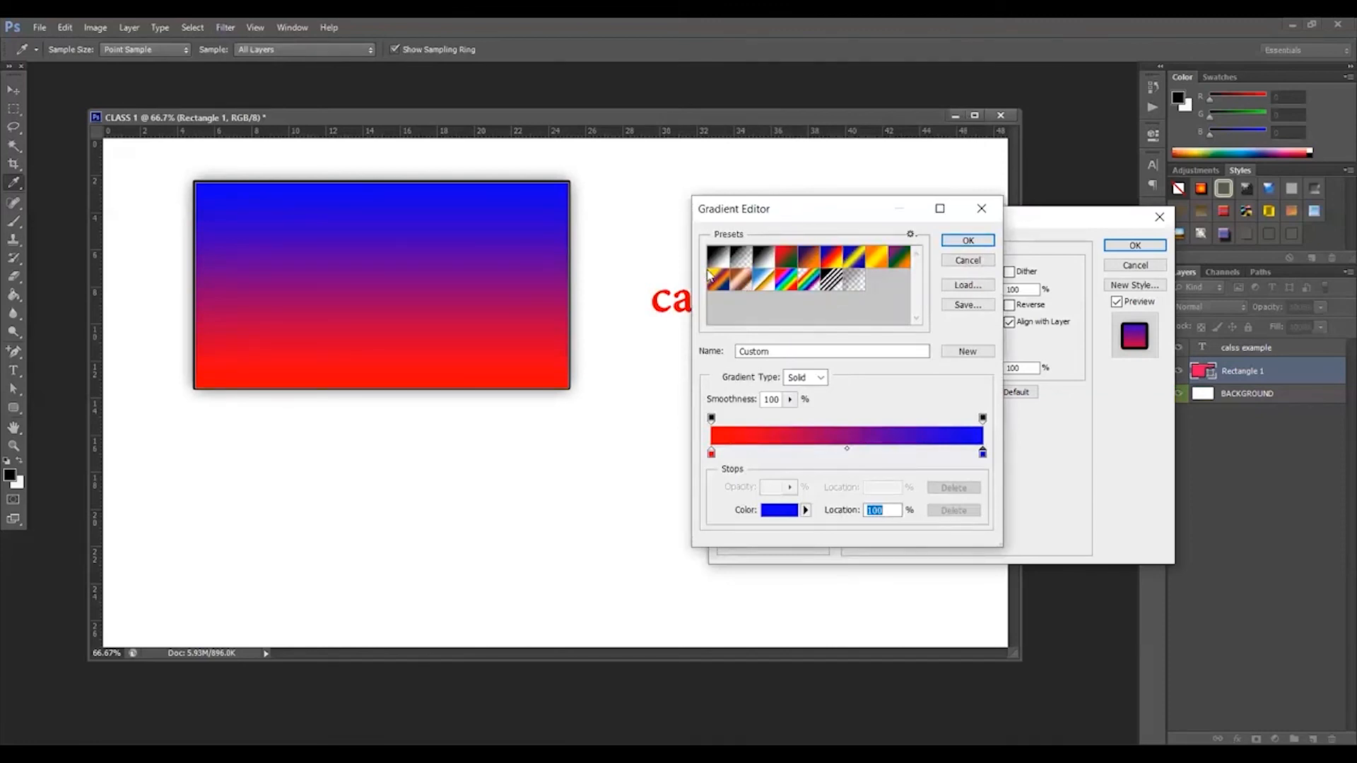
pyautogui.click(859, 256)
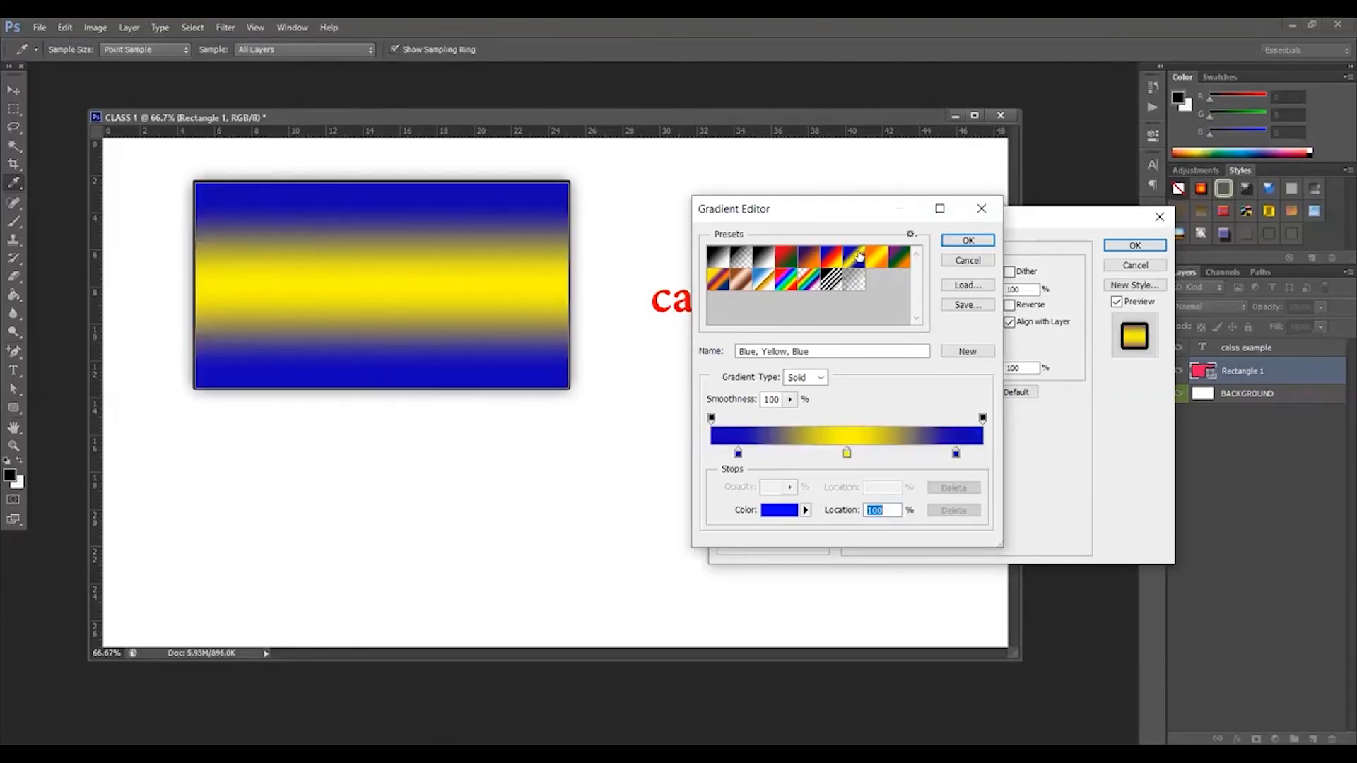
pyautogui.click(815, 261)
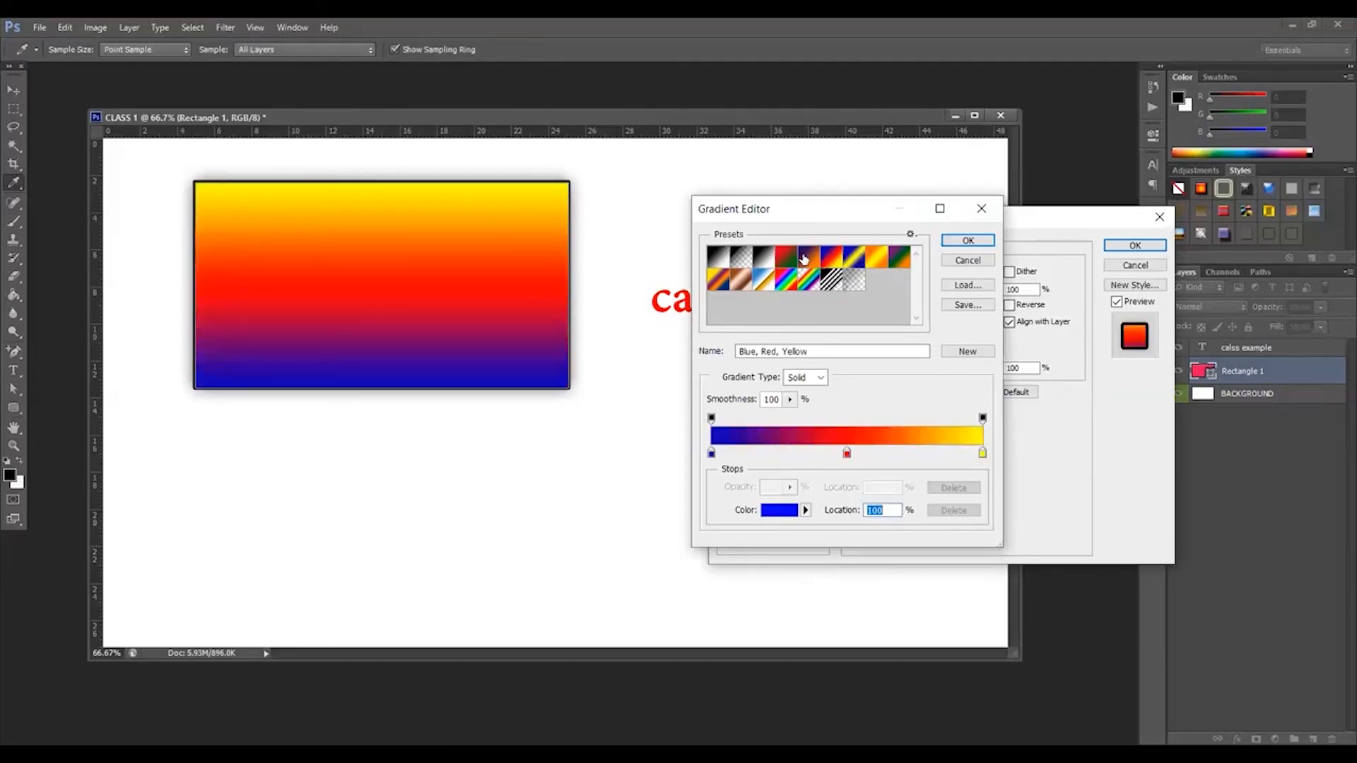
pyautogui.click(804, 260)
pyautogui.click(786, 259)
pyautogui.click(766, 258)
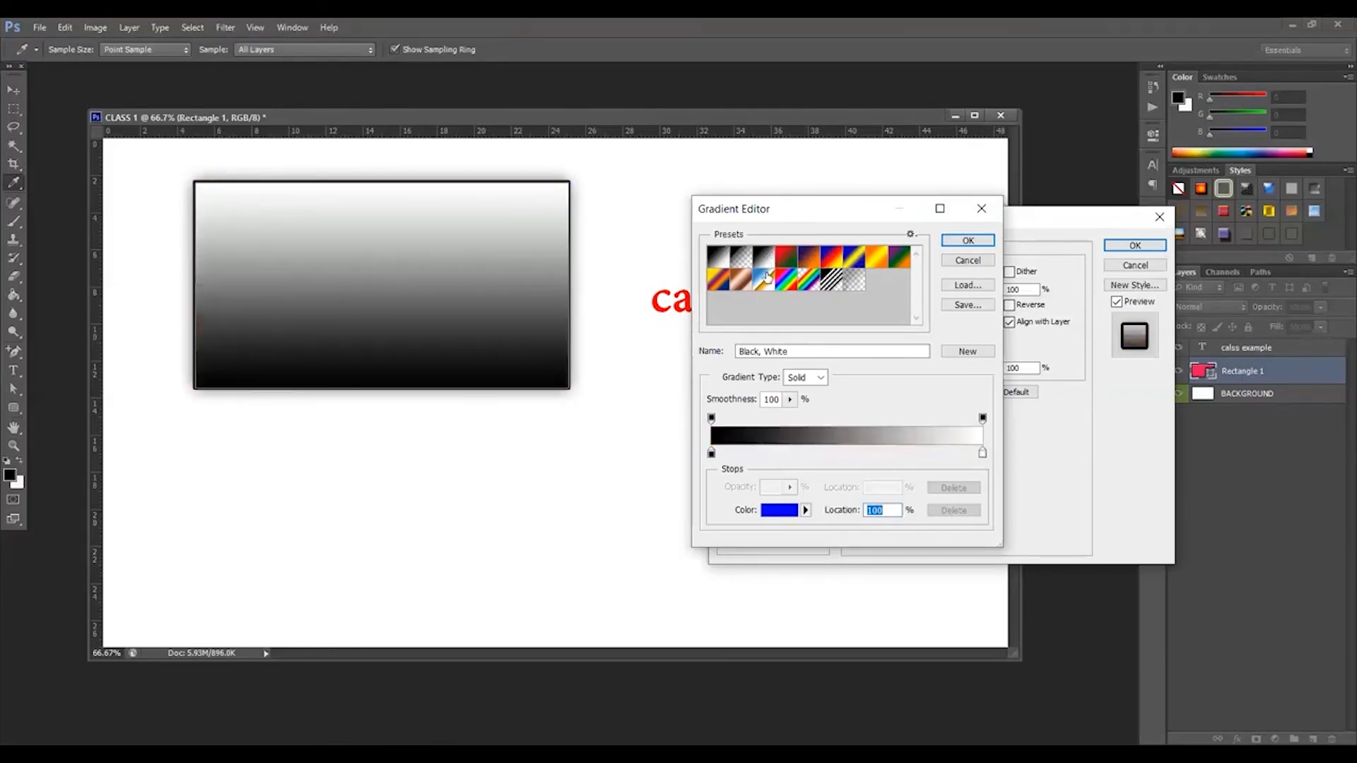
pyautogui.click(766, 280)
pyautogui.click(790, 280)
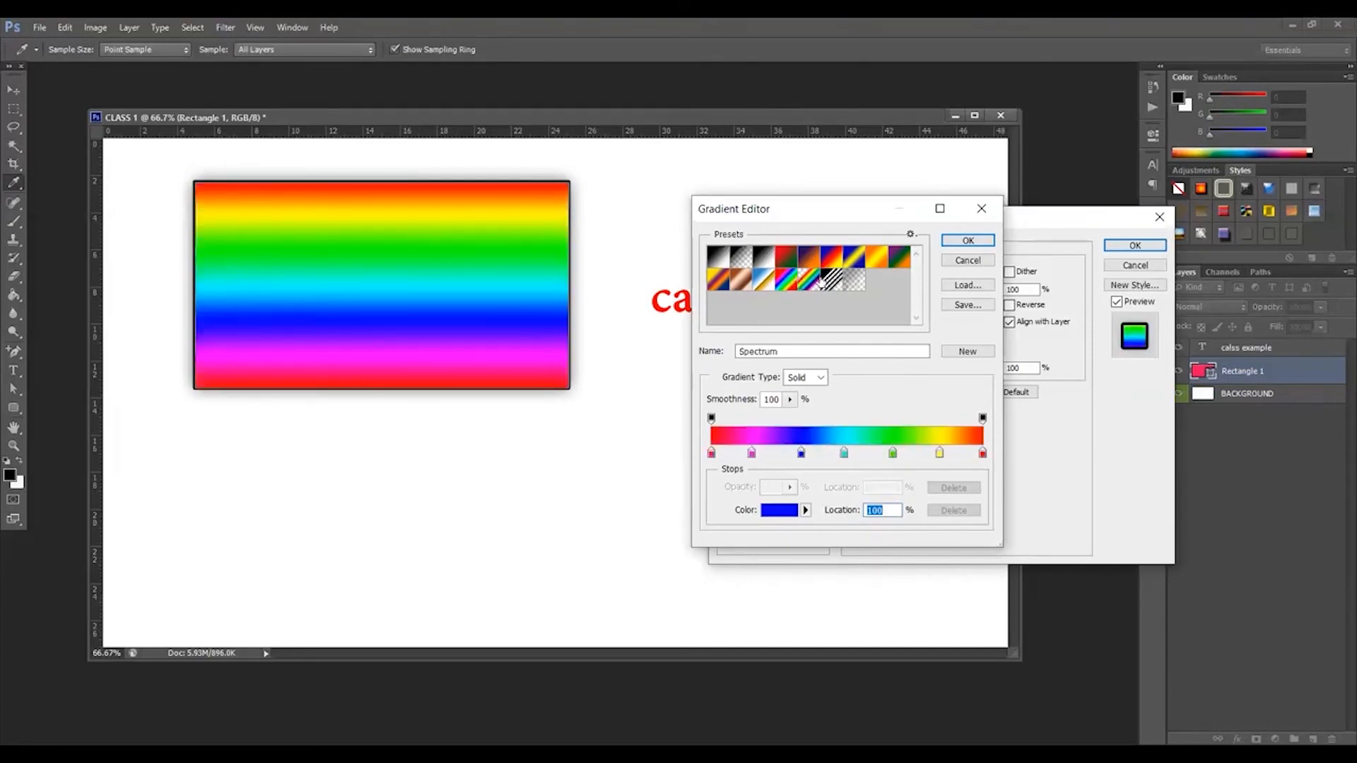
pyautogui.click(877, 262)
pyautogui.click(898, 260)
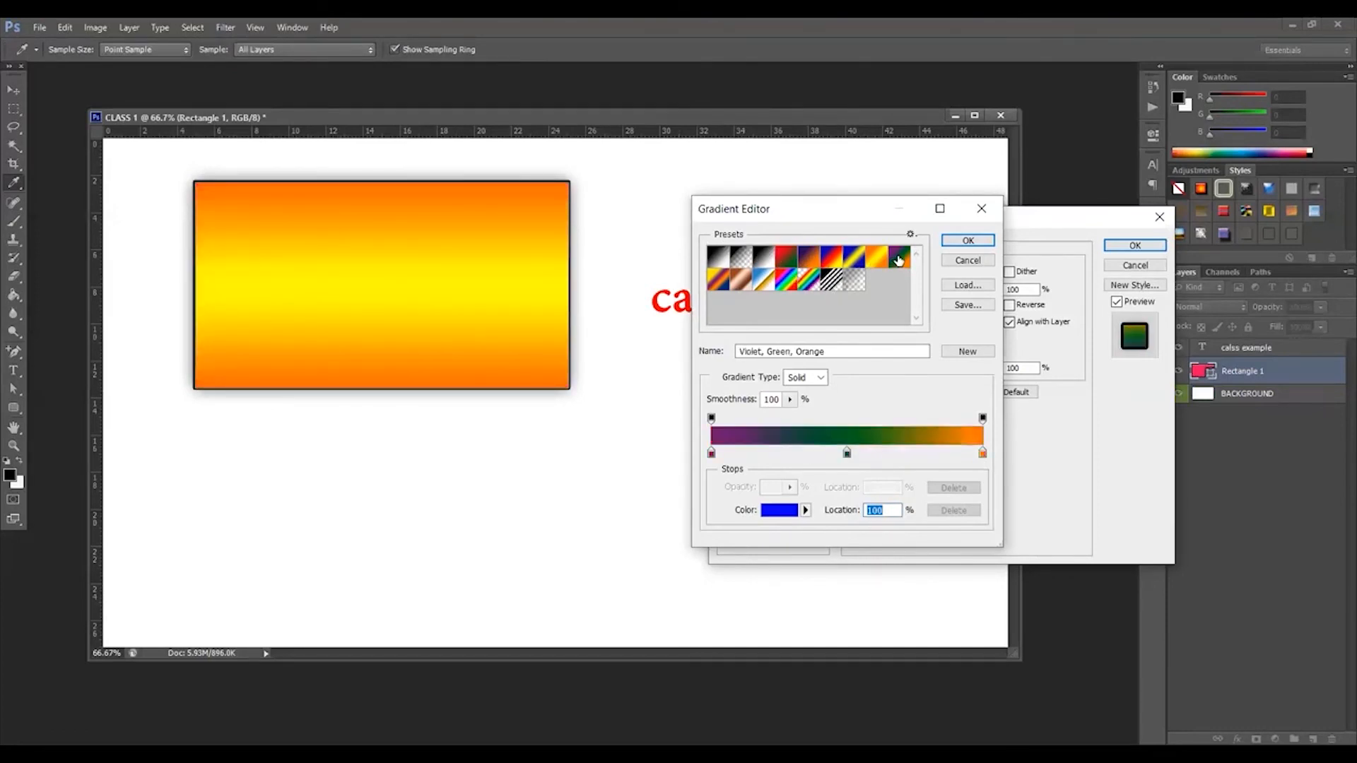
pyautogui.click(785, 260)
pyautogui.click(766, 259)
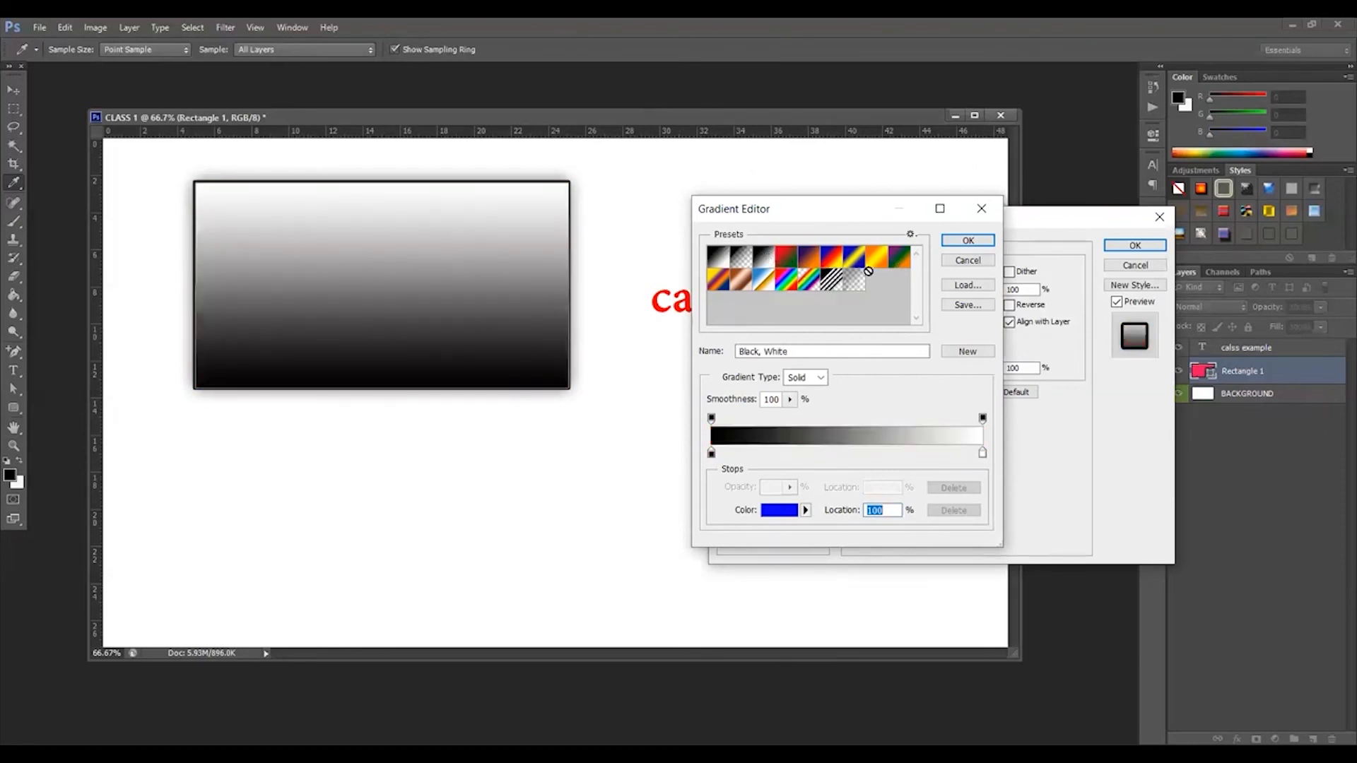
pyautogui.click(965, 241)
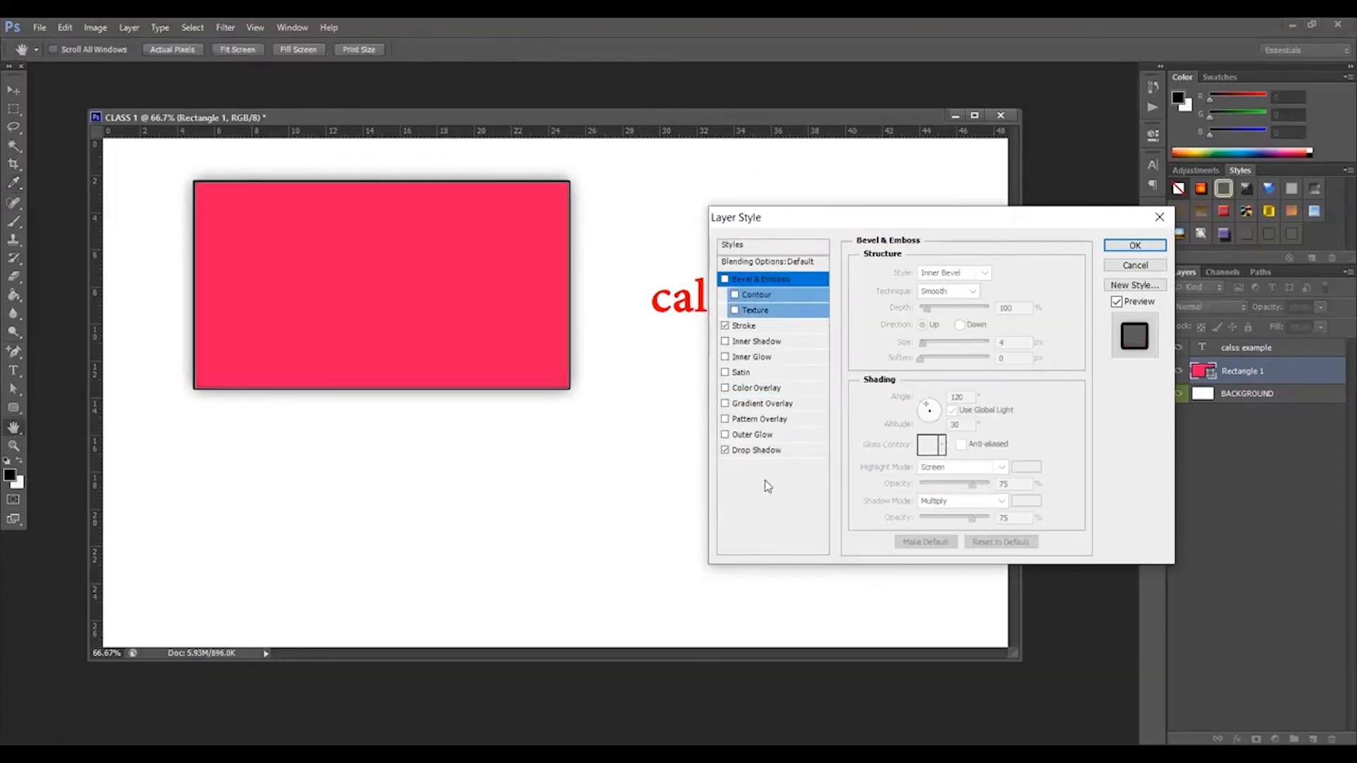
# Step: Add an Inner Glow to the rectangle with 8% choke and a size of 27 px, and apply the layer style
pyautogui.click(726, 357)
pyautogui.click(748, 360)
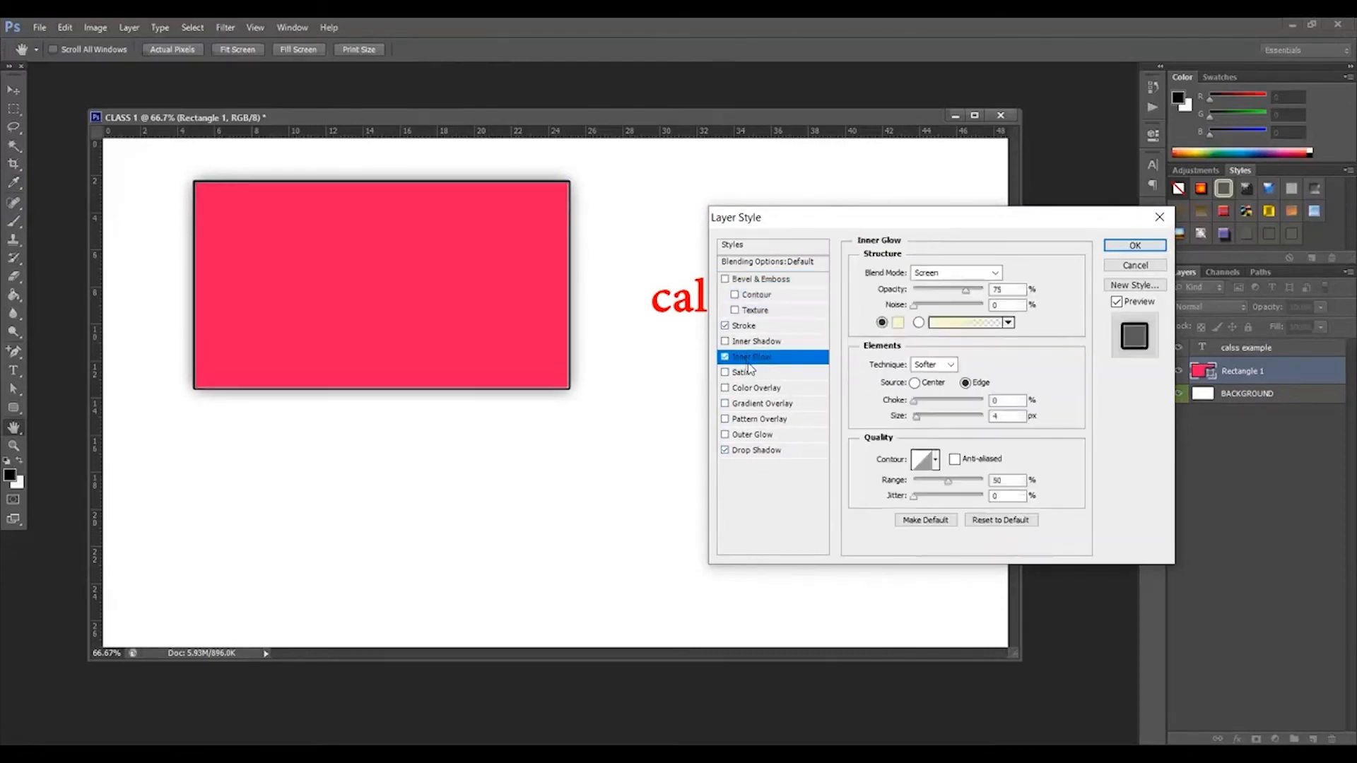
pyautogui.moveTo(919, 416)
pyautogui.mouseDown()
pyautogui.moveTo(955, 421)
pyautogui.moveTo(915, 402)
pyautogui.moveTo(937, 402)
pyautogui.moveTo(912, 406)
pyautogui.moveTo(946, 420)
pyautogui.moveTo(926, 421)
pyautogui.moveTo(920, 403)
pyautogui.moveTo(929, 423)
pyautogui.mouseUp()
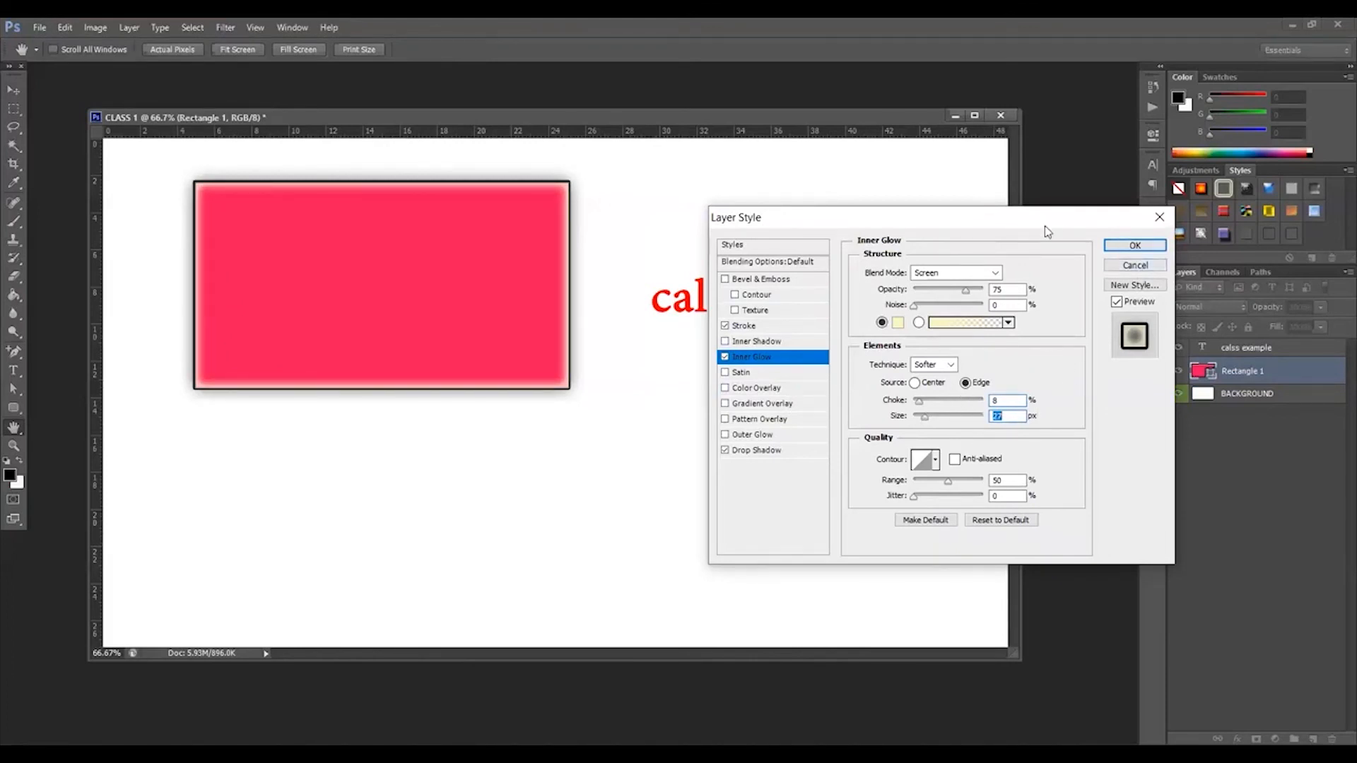
pyautogui.moveTo(1045, 226); pyautogui.dragTo(1034, 234)
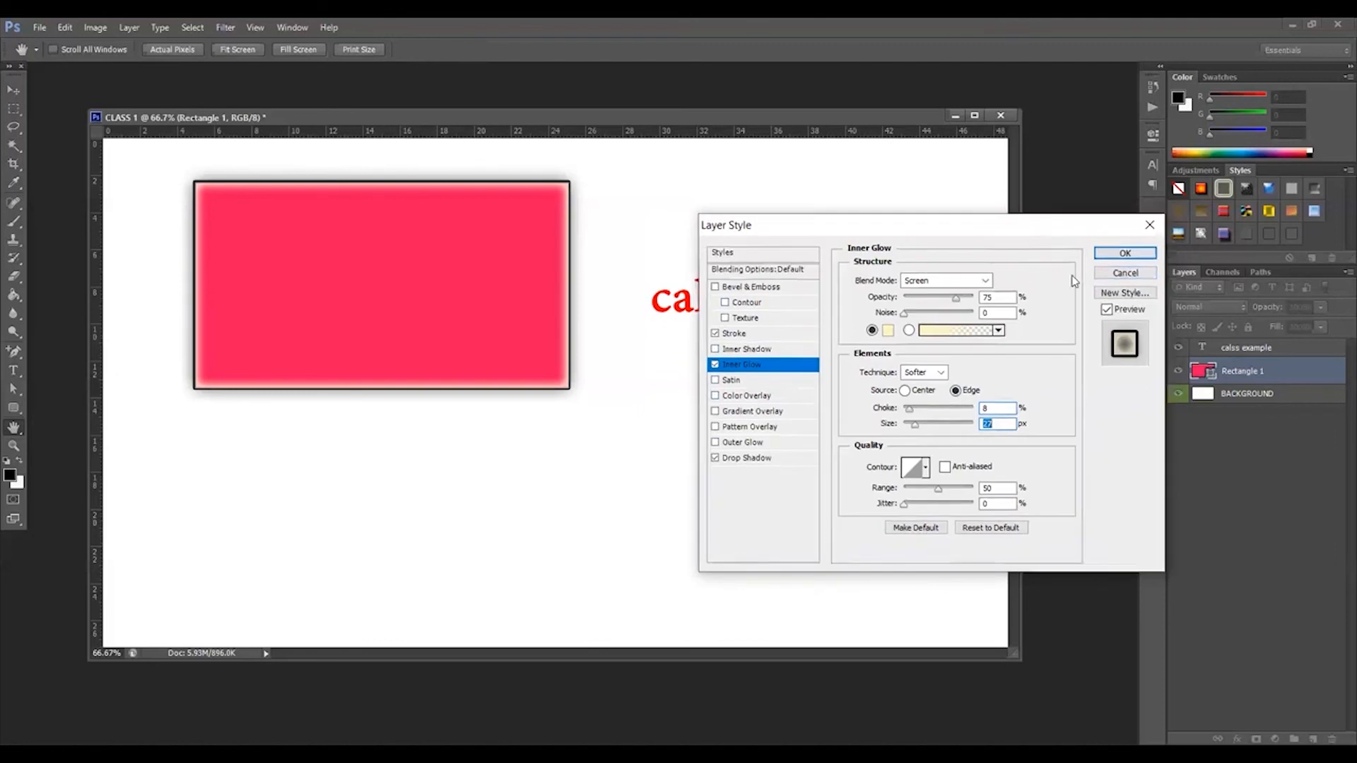
pyautogui.click(1119, 257)
# Step: Move the rectangle lower on the canvas and shift the "calss example" text slightly down as well
pyautogui.press('v')
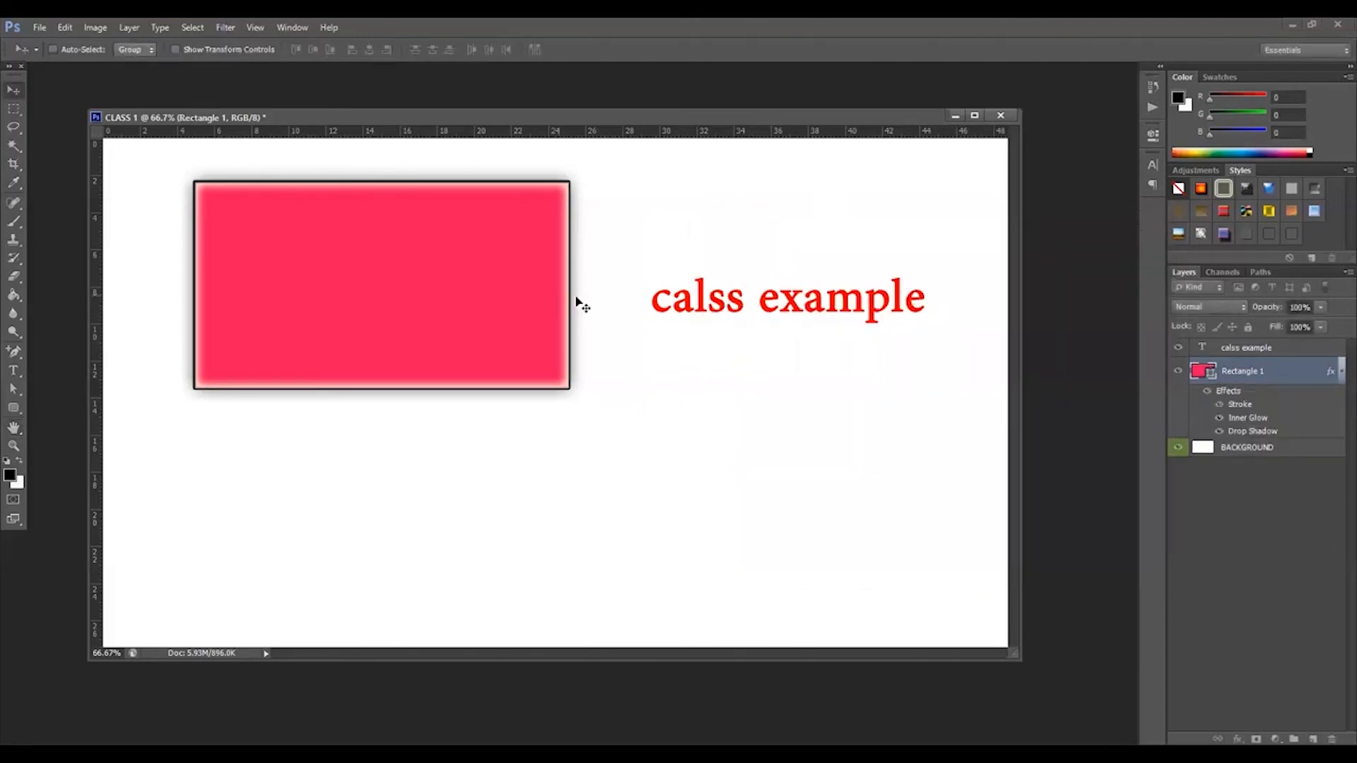
pyautogui.moveTo(518, 306); pyautogui.dragTo(500, 400)
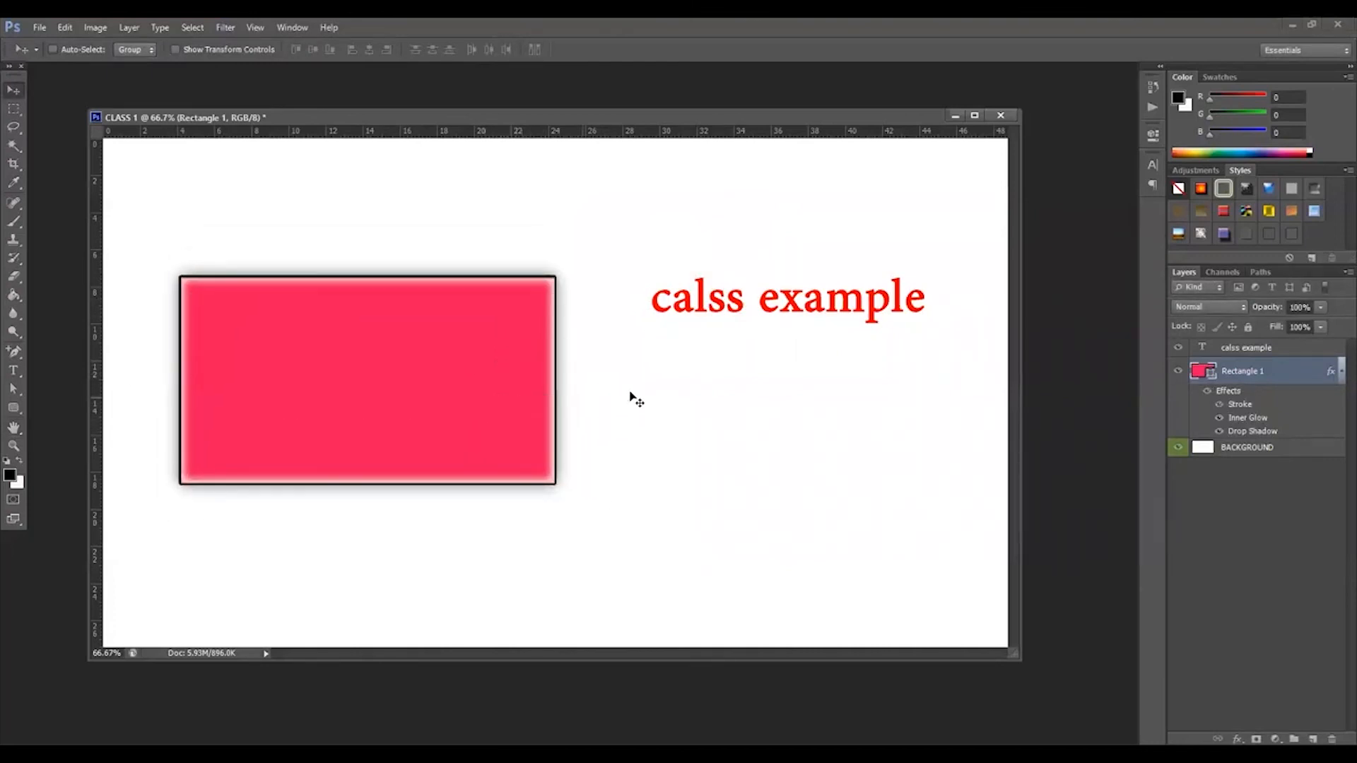
pyautogui.rightClick(766, 302)
pyautogui.click(845, 298)
pyautogui.click(1239, 351)
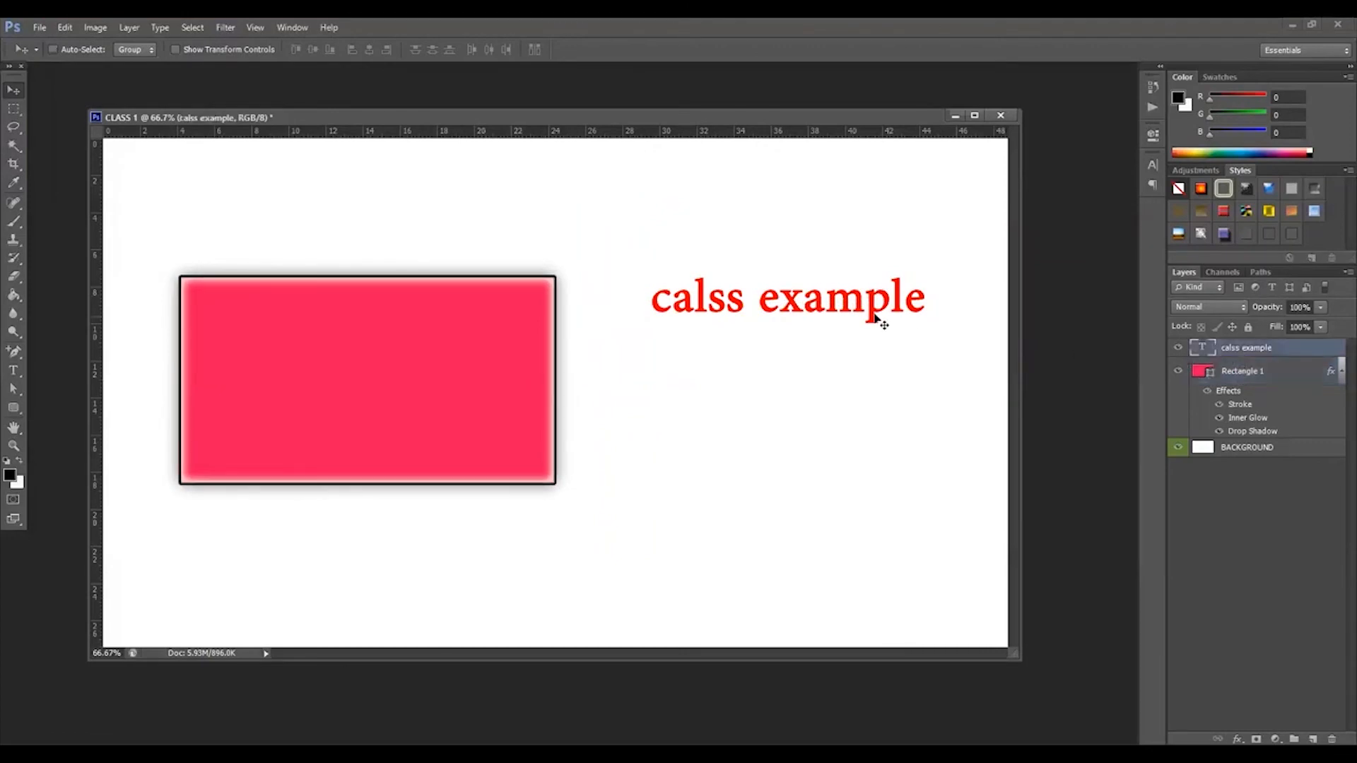
pyautogui.moveTo(873, 315); pyautogui.dragTo(864, 371)
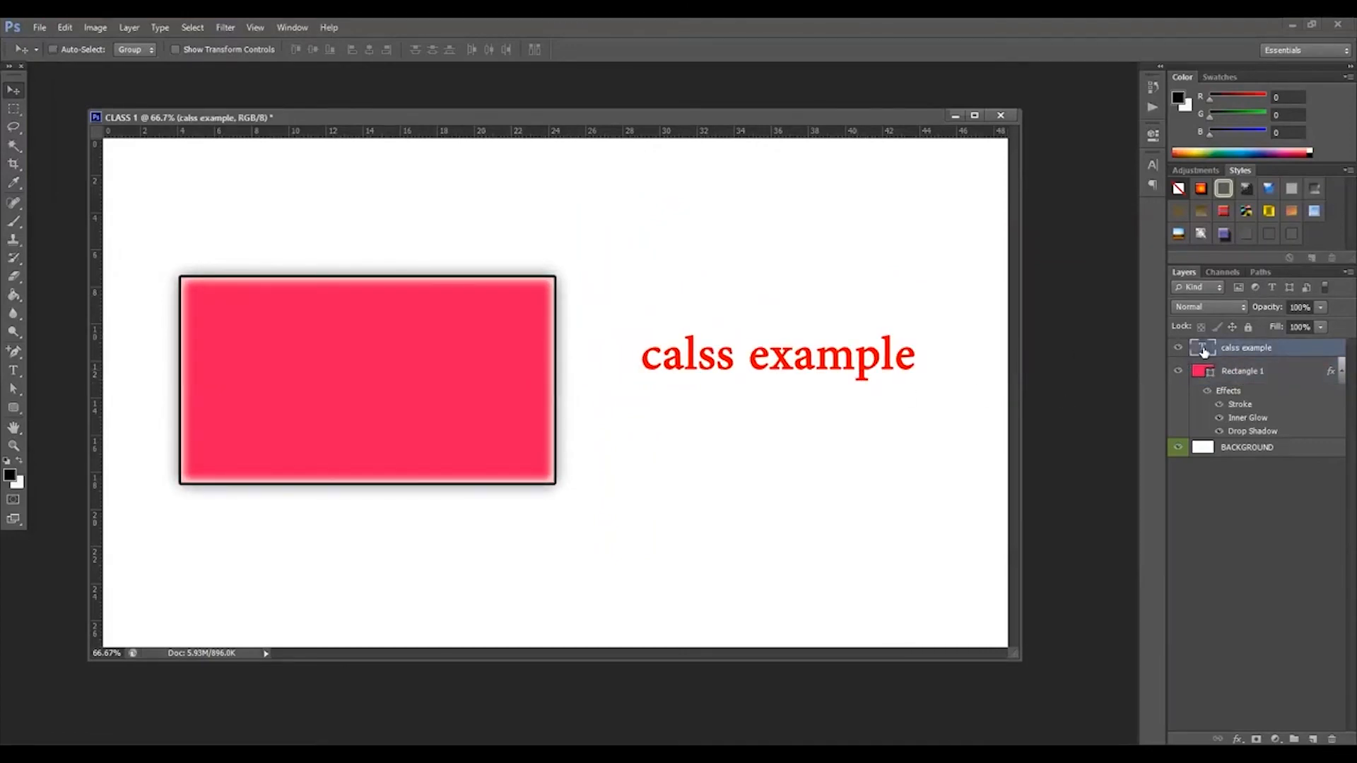
# Step: Add a Drop Shadow to the "calss example" text layer, using the Multiply blend mode at 75% opacity
pyautogui.rightClick(1201, 350)
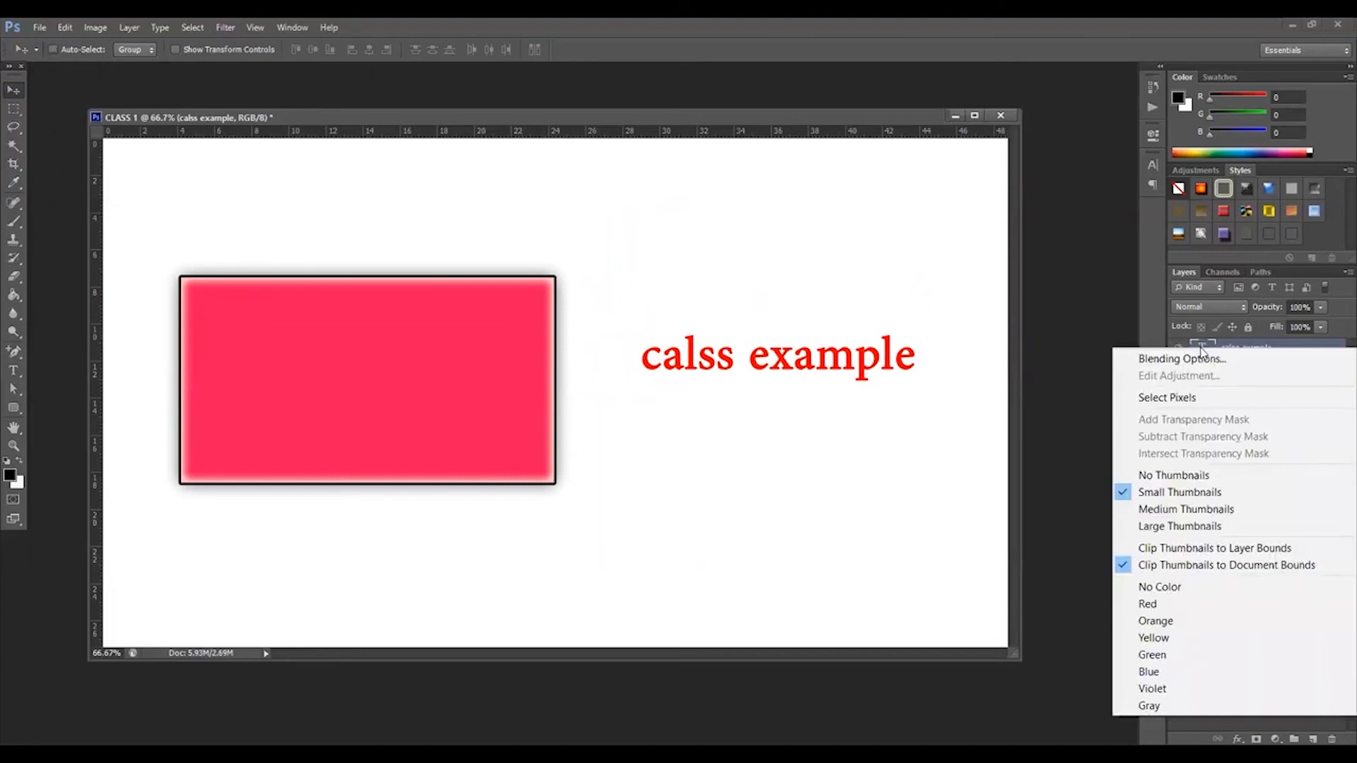
pyautogui.click(1203, 360)
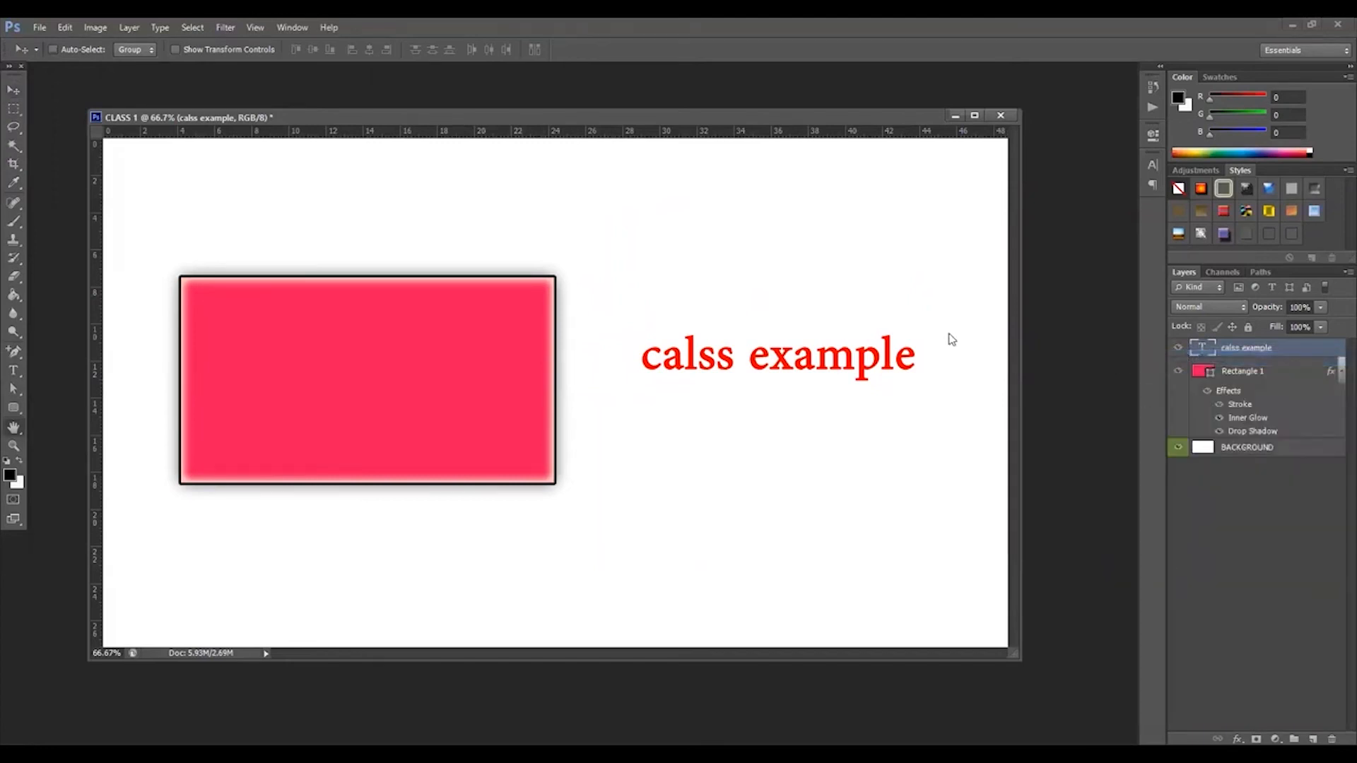
pyautogui.moveTo(867, 223); pyautogui.dragTo(1049, 151)
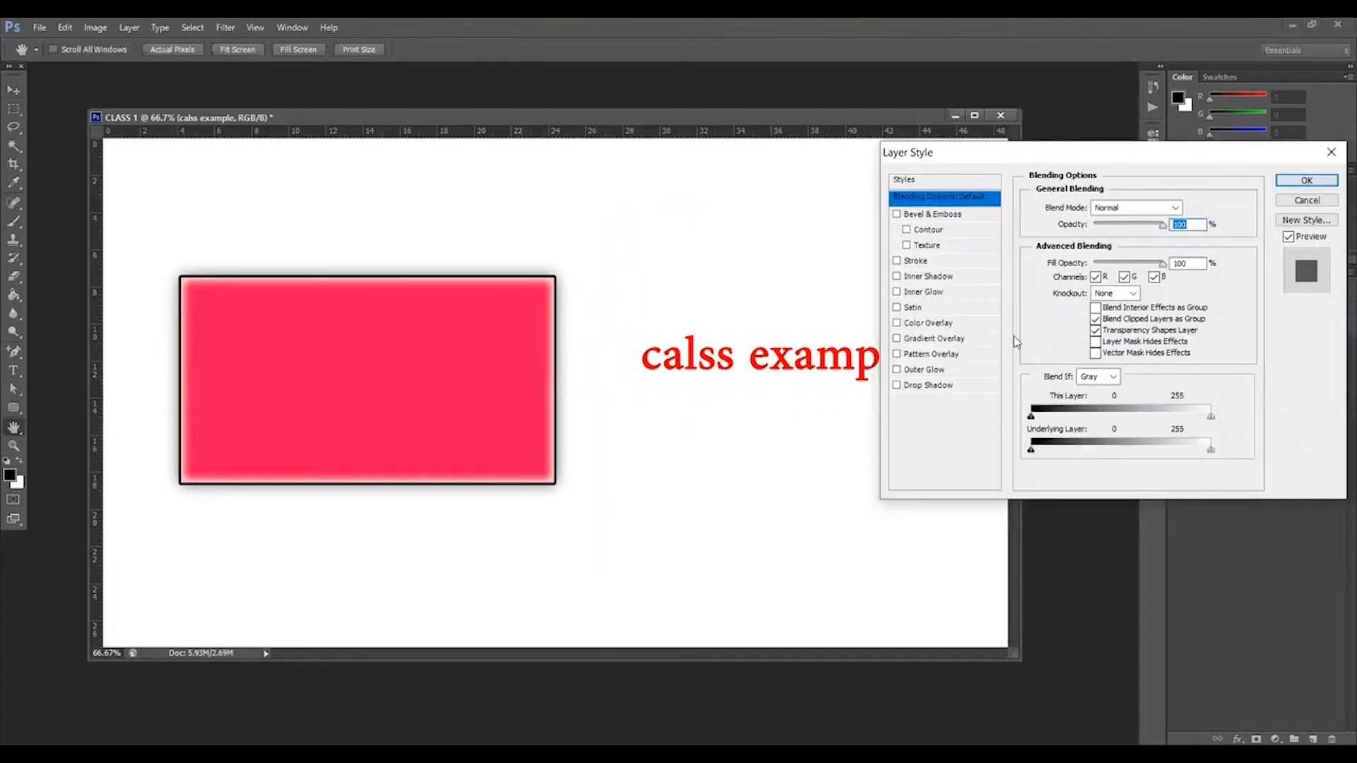
pyautogui.click(898, 386)
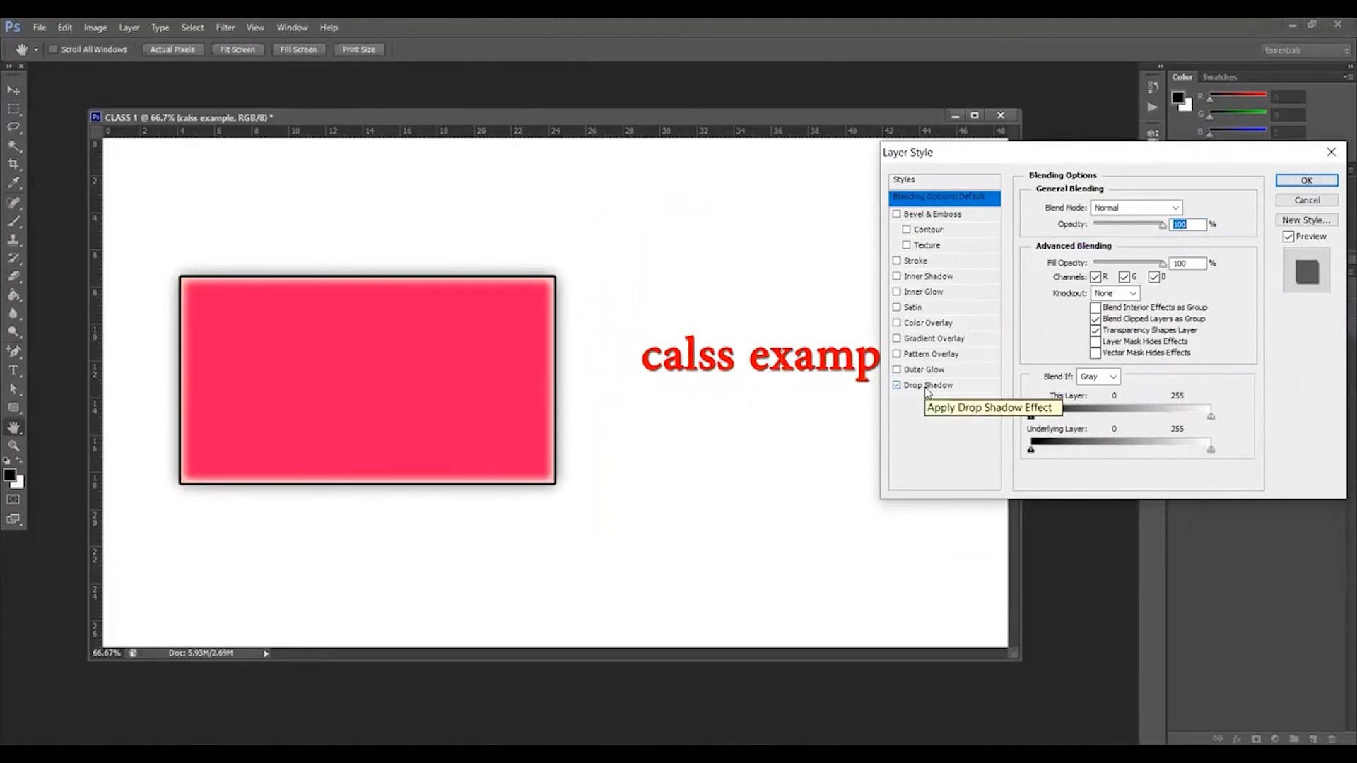
pyautogui.click(928, 386)
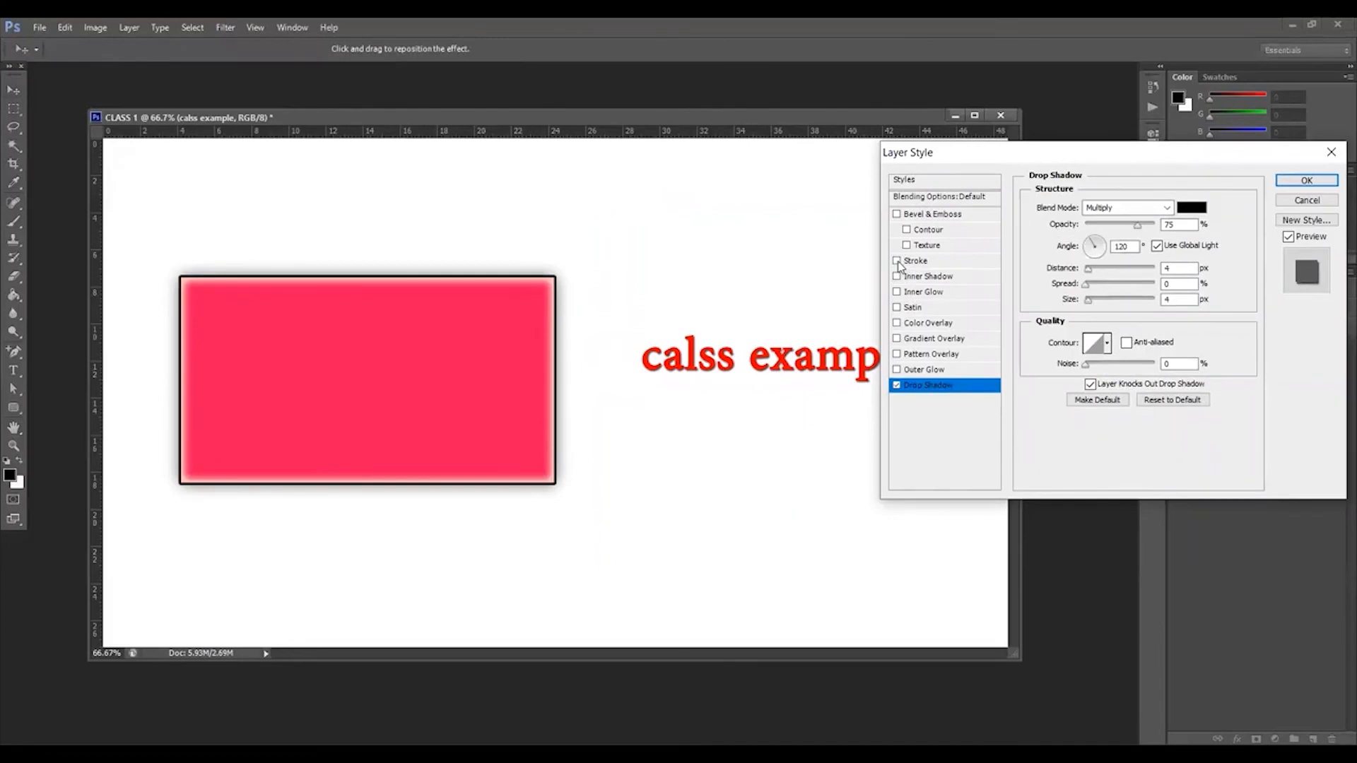
# Step: Add a 2 px black outside Stroke to the "calss example" text and apply the layer style
pyautogui.click(897, 262)
pyautogui.click(919, 261)
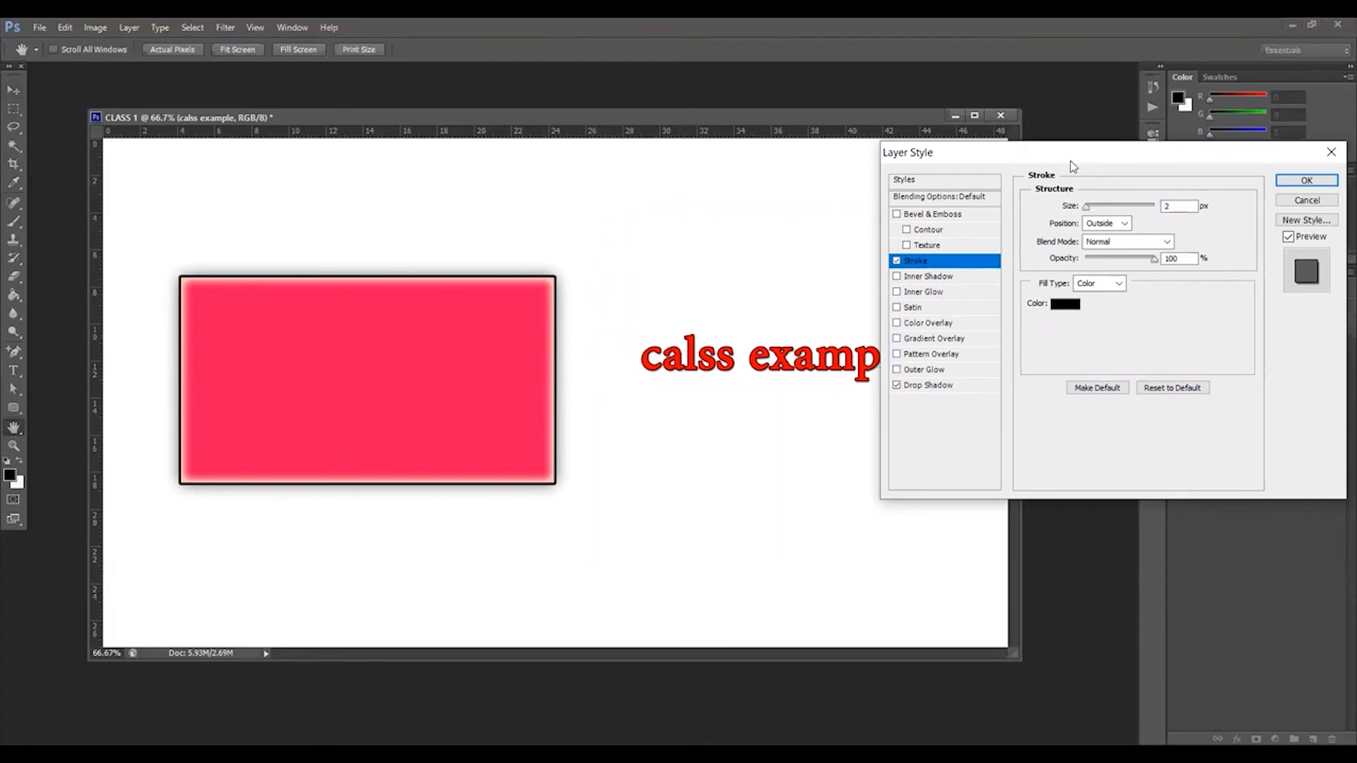
pyautogui.moveTo(1074, 149); pyautogui.dragTo(382, 226)
pyautogui.click(615, 263)
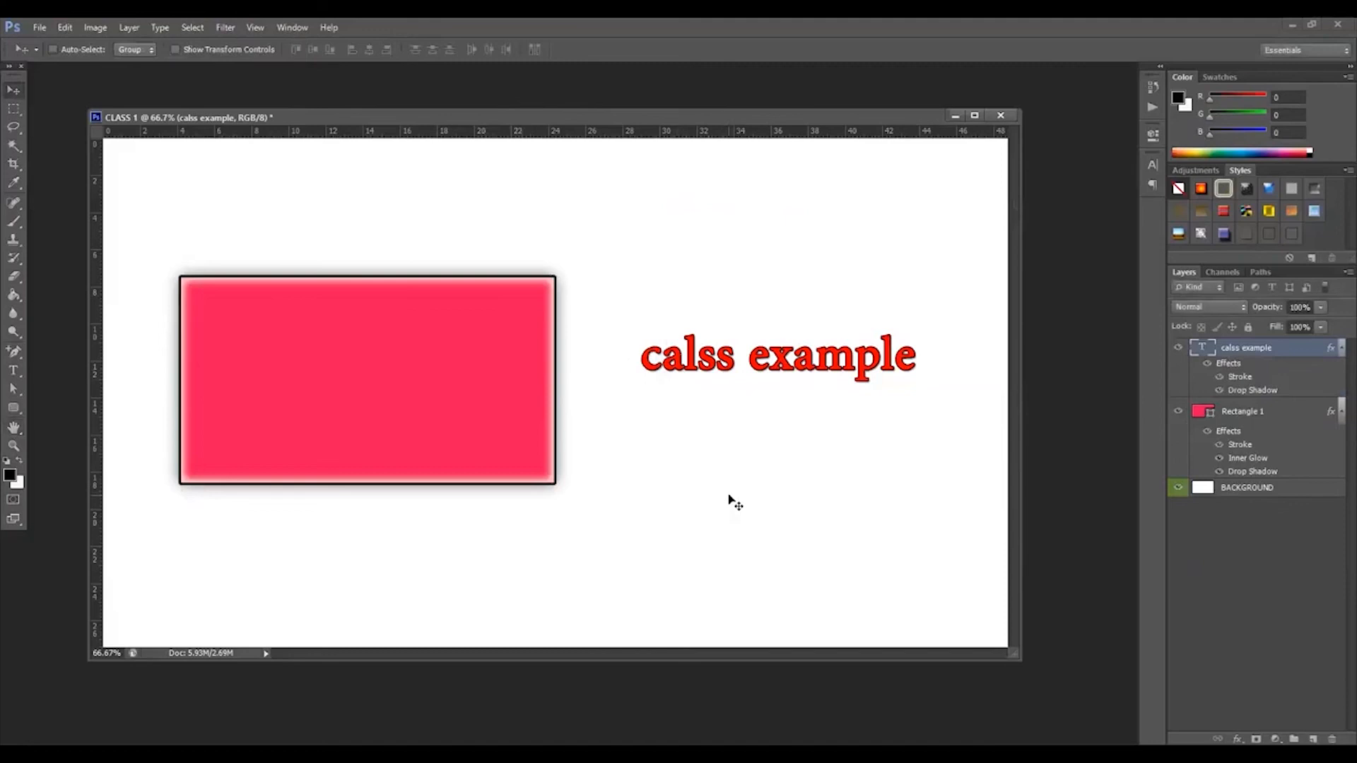
# Step: Move the "calss example" text slightly down and closer to the rectangle
pyautogui.rightClick(801, 355)
pyautogui.click(836, 366)
pyautogui.moveTo(836, 366); pyautogui.dragTo(817, 390)
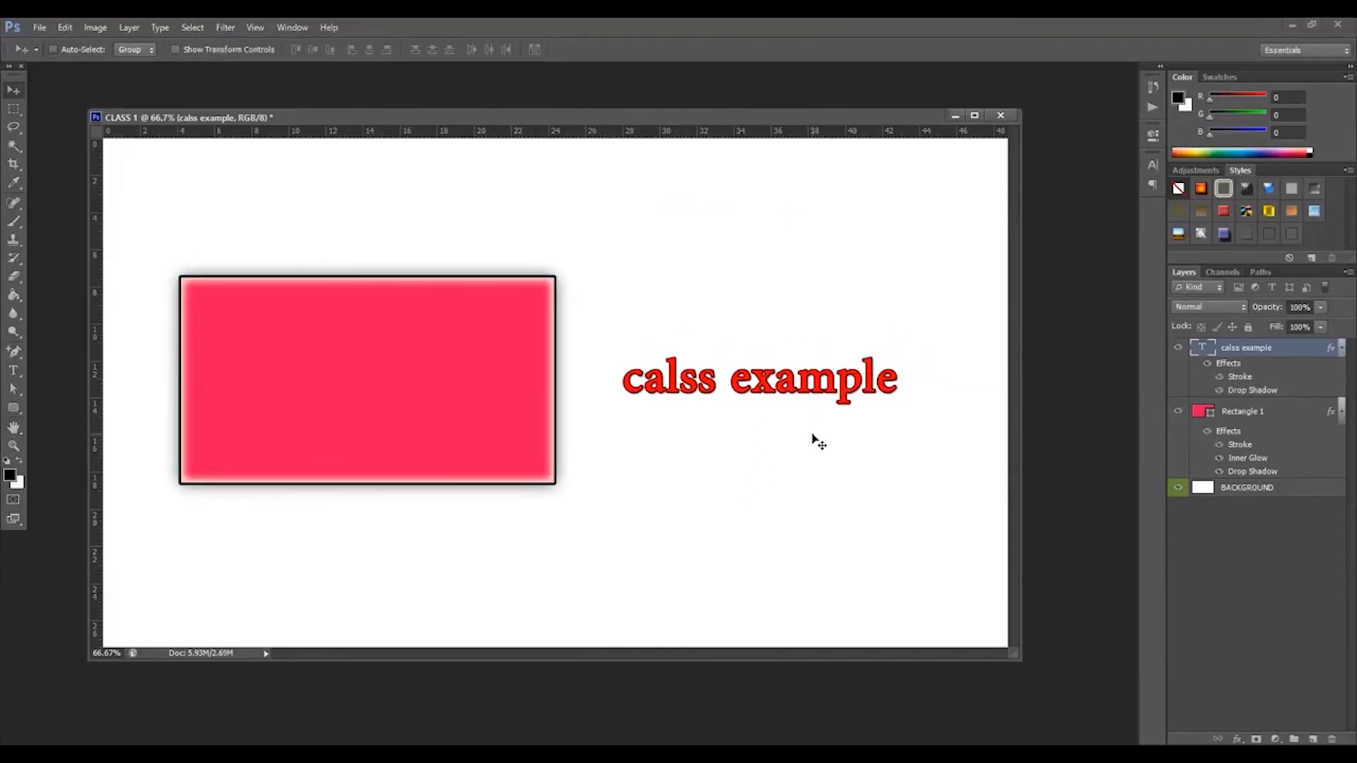